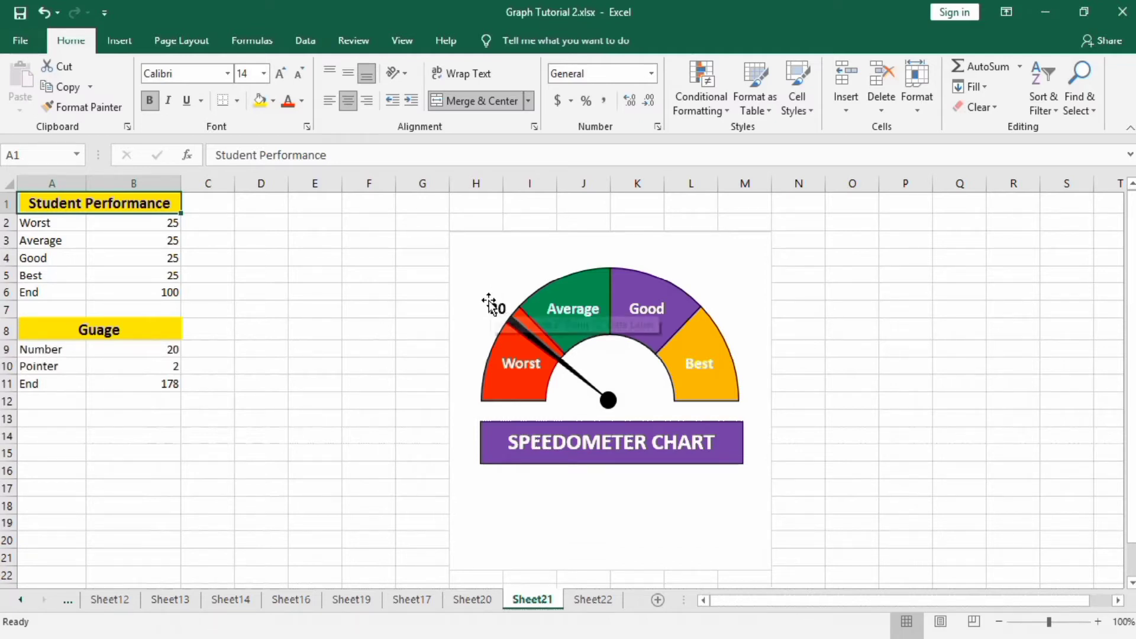
Test the finished speedometer chart by setting the gauge Number in B9 to 40 and back to 20
left_click(169, 350)
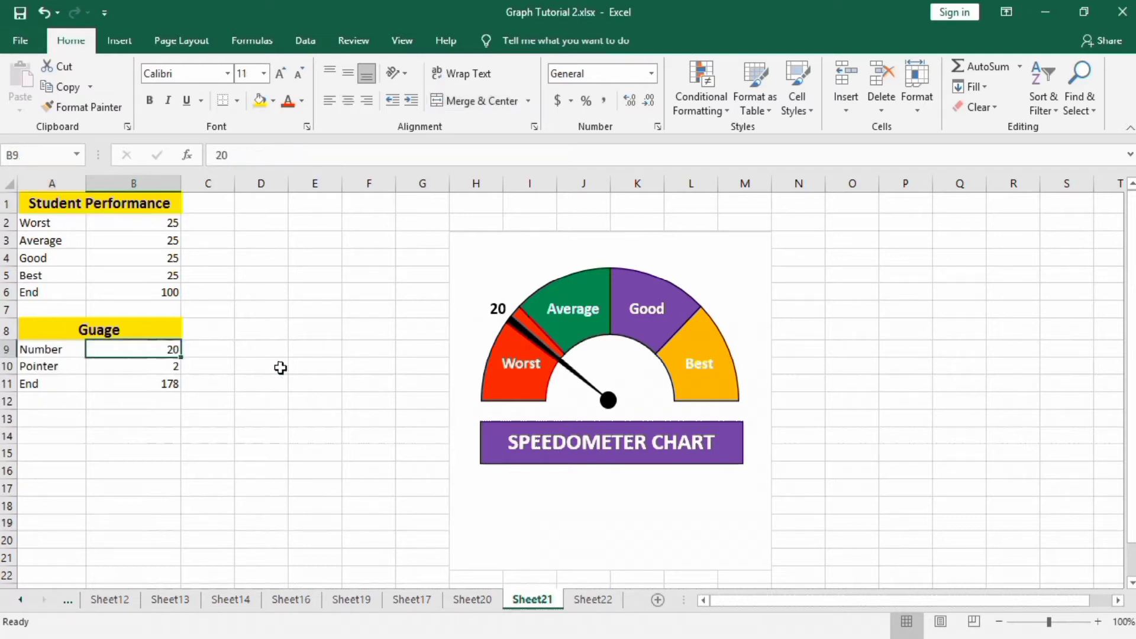
type("40")
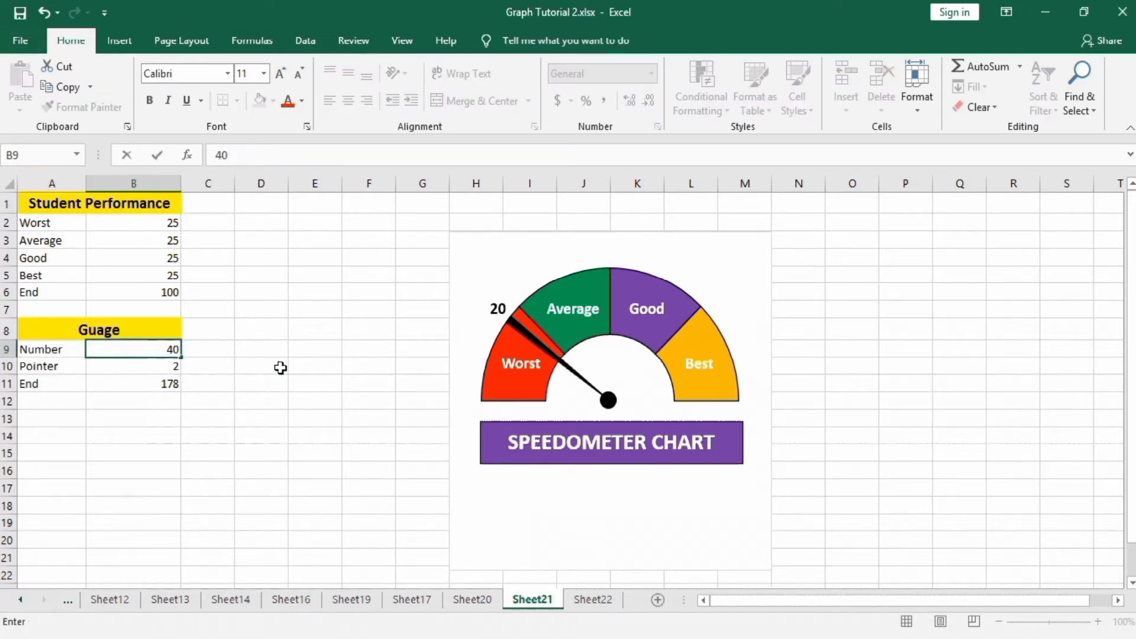
left_click(281, 368)
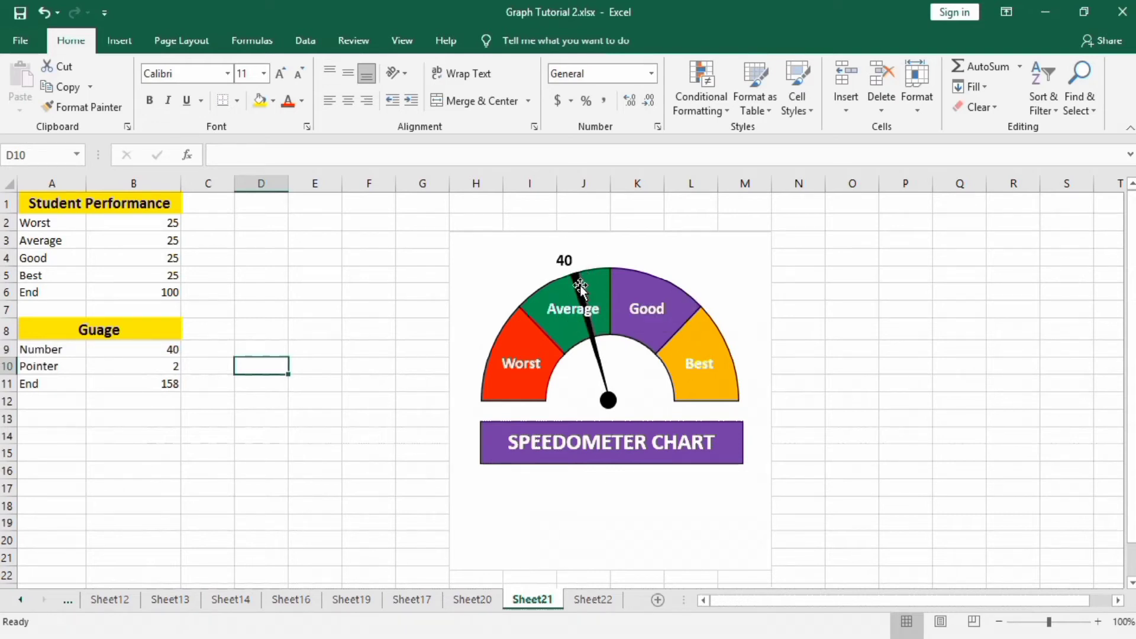
left_click(171, 348)
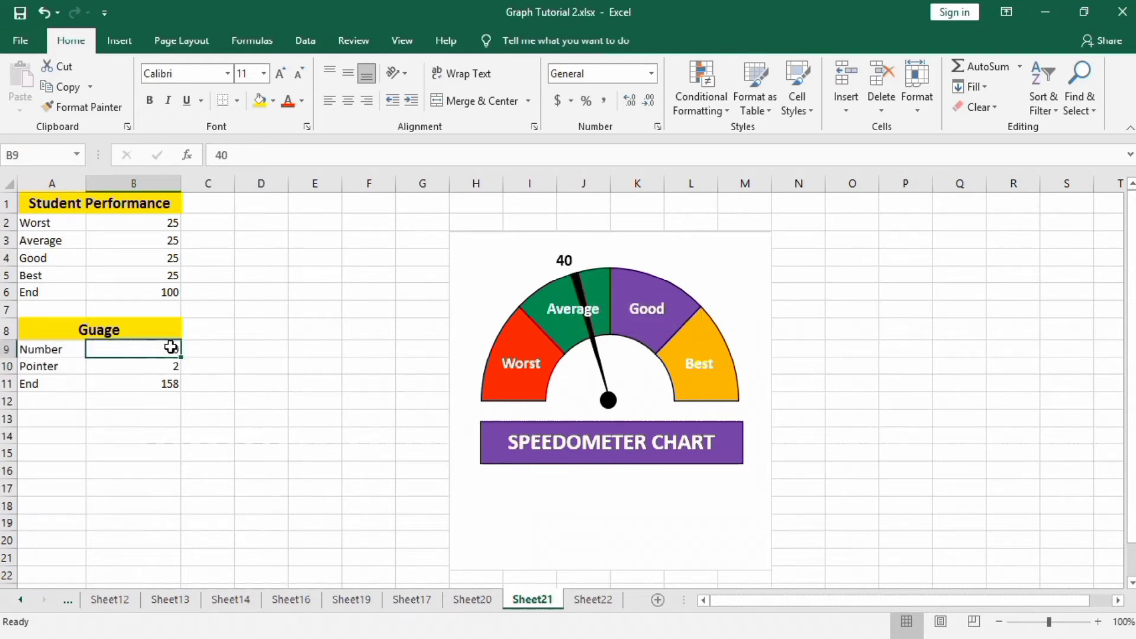
type("20")
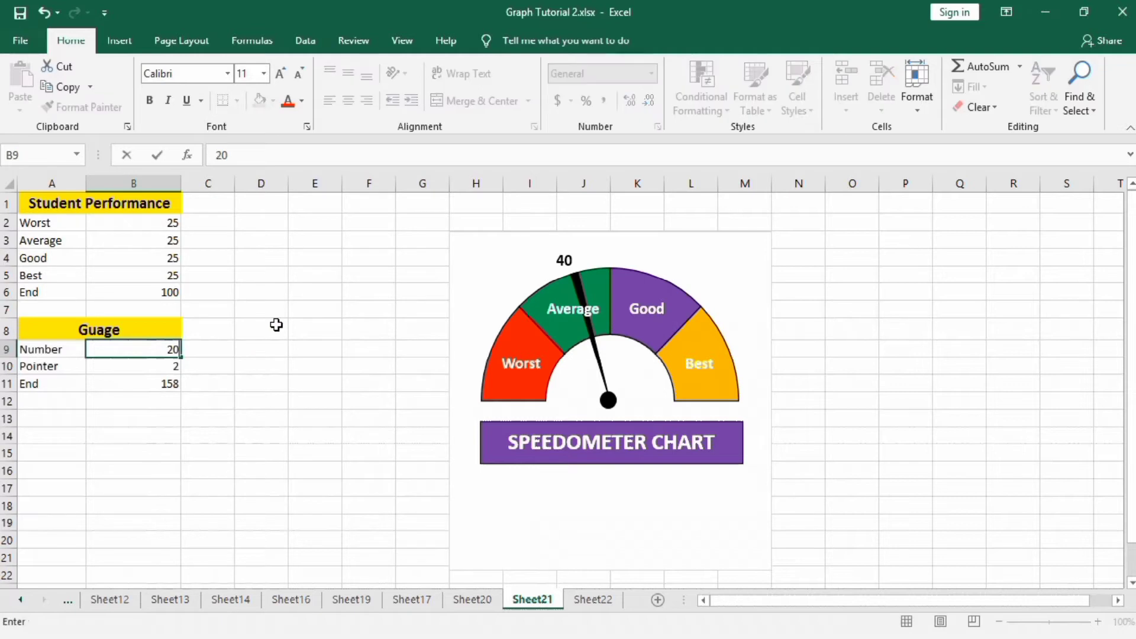
left_click(276, 325)
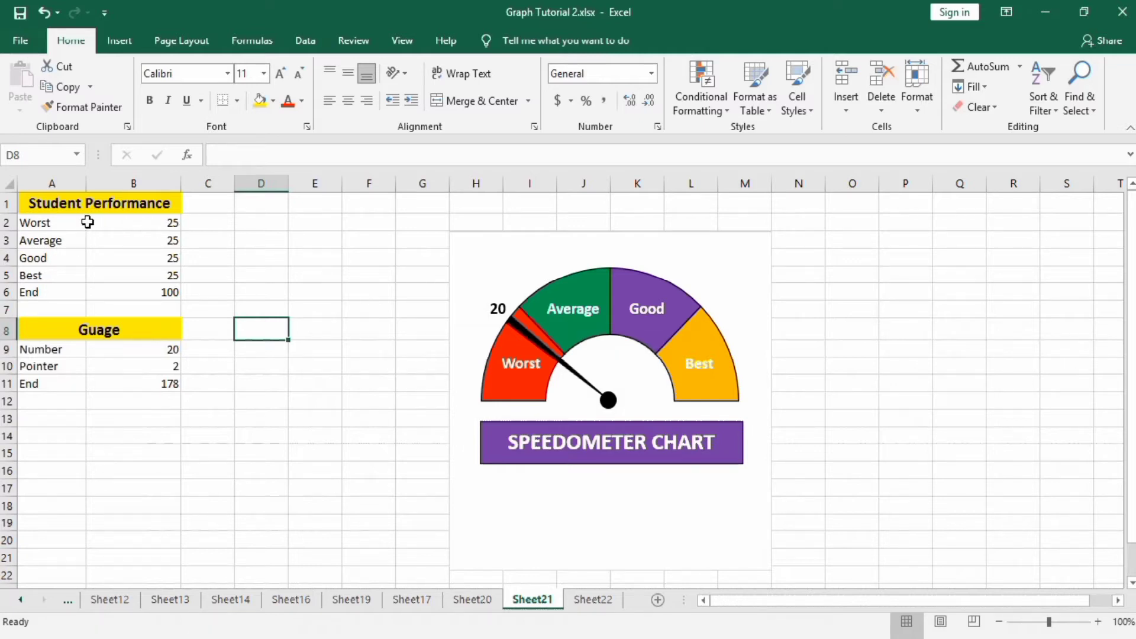
Examine the Student Performance values and the gauge's Number, Pointer and End cells, including the End formula behind the finished chart
left_click(148, 221)
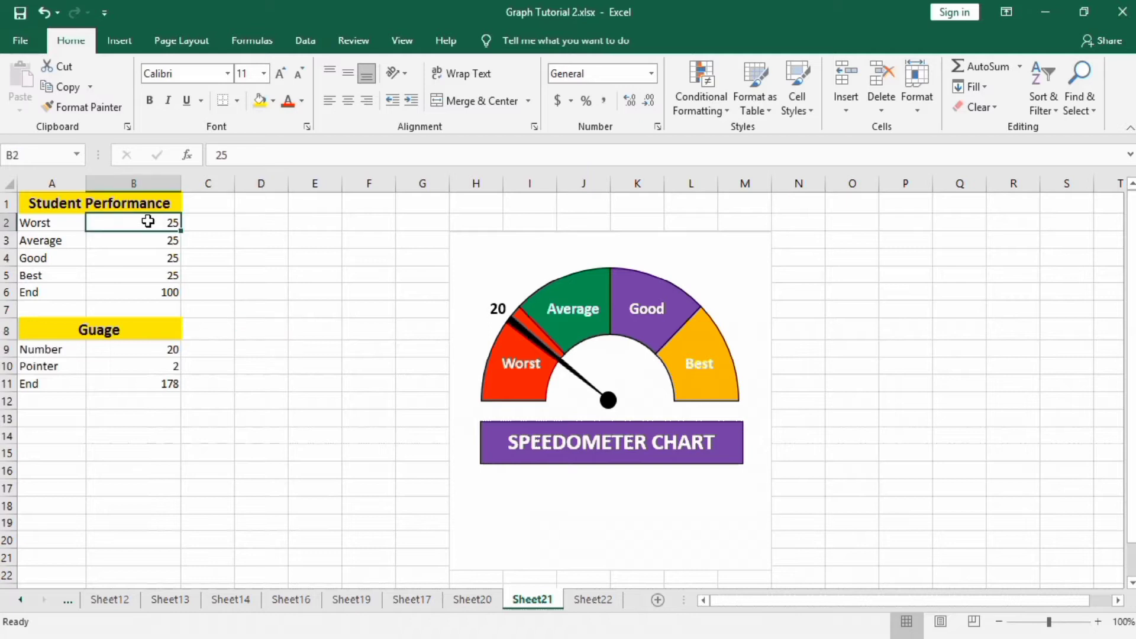
left_click_drag(148, 229, 154, 266)
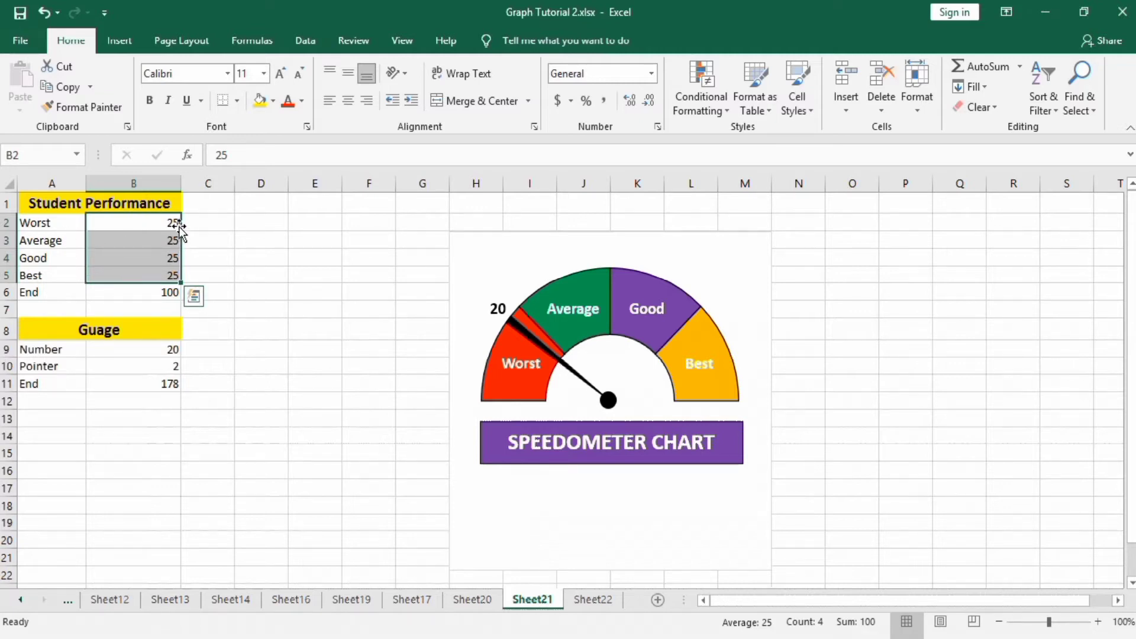
left_click(200, 241)
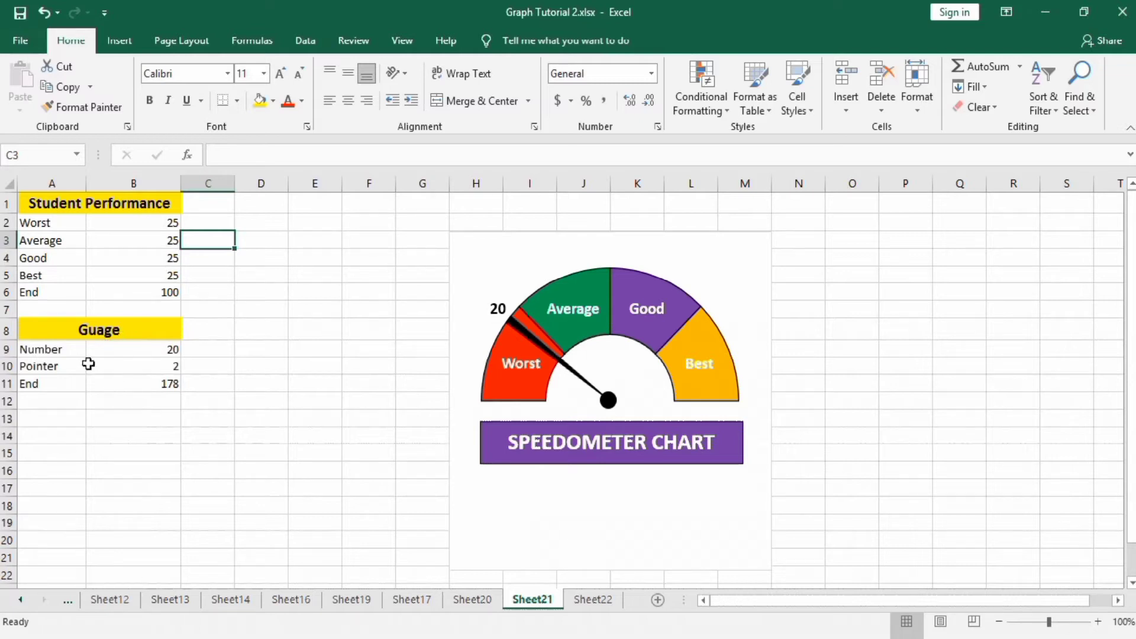
left_click(130, 351)
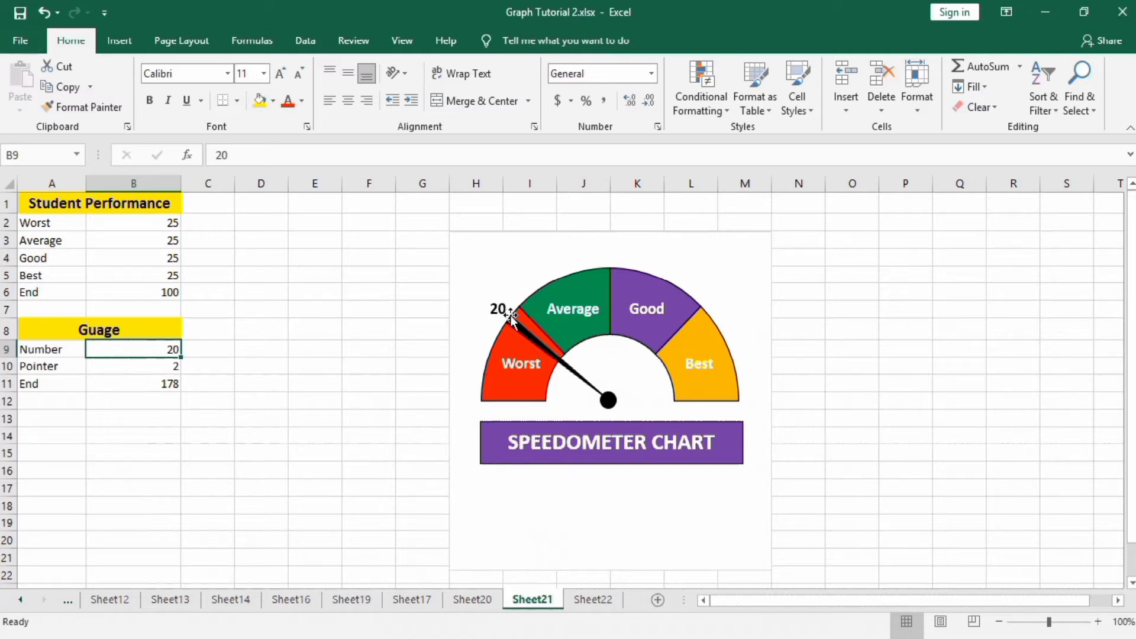
left_click(145, 371)
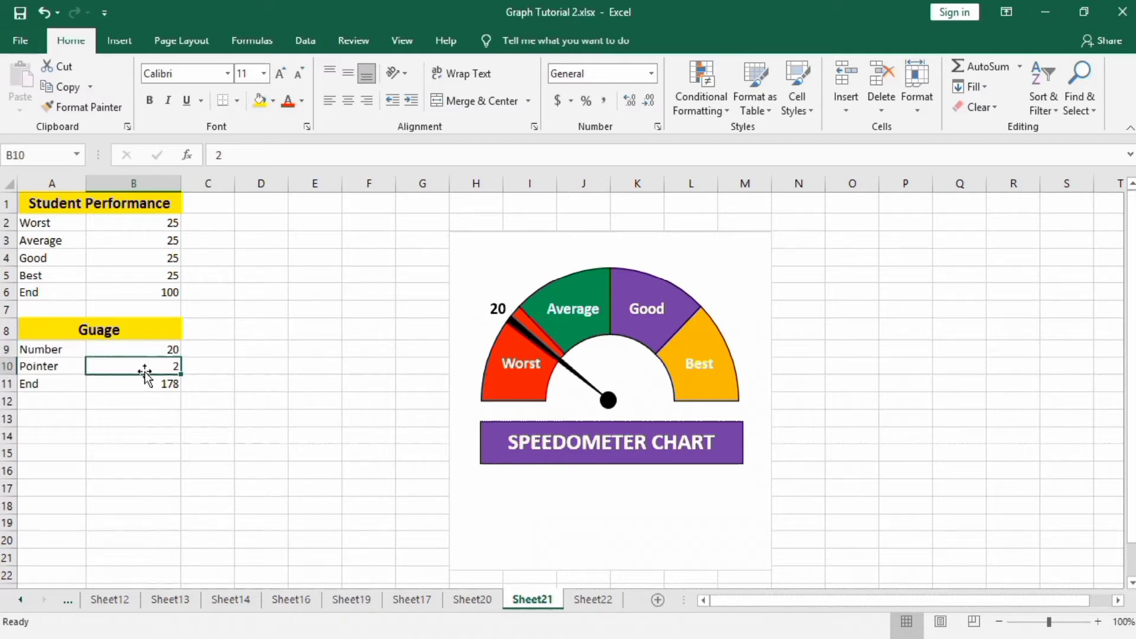
mouse_move(528, 333)
left_click(146, 386)
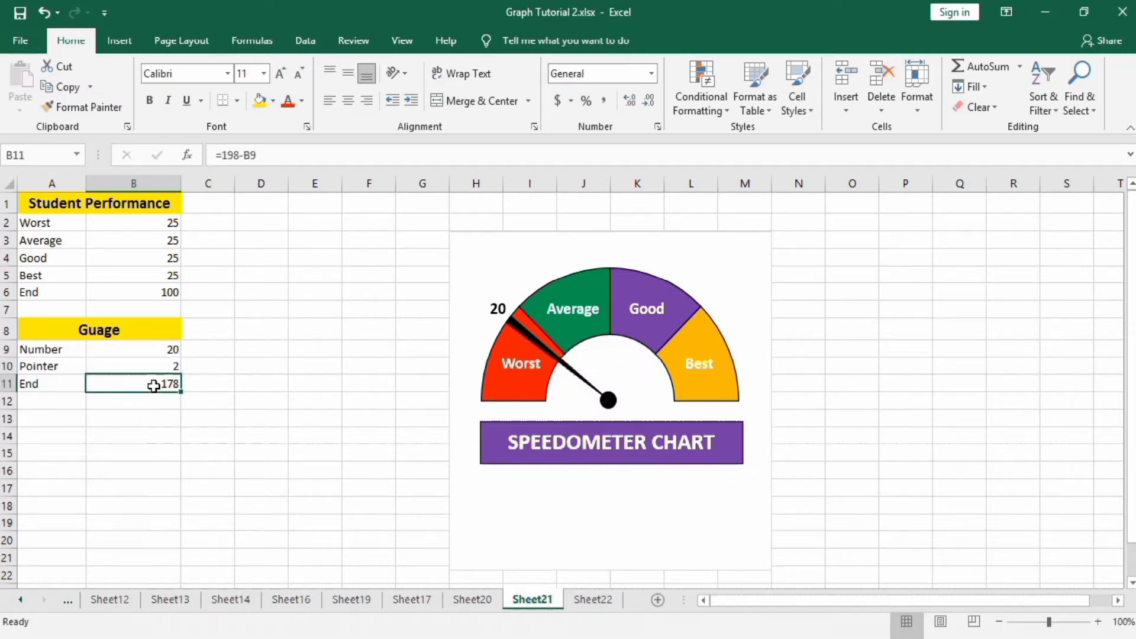
left_click(172, 350)
left_click_drag(173, 353, 172, 364)
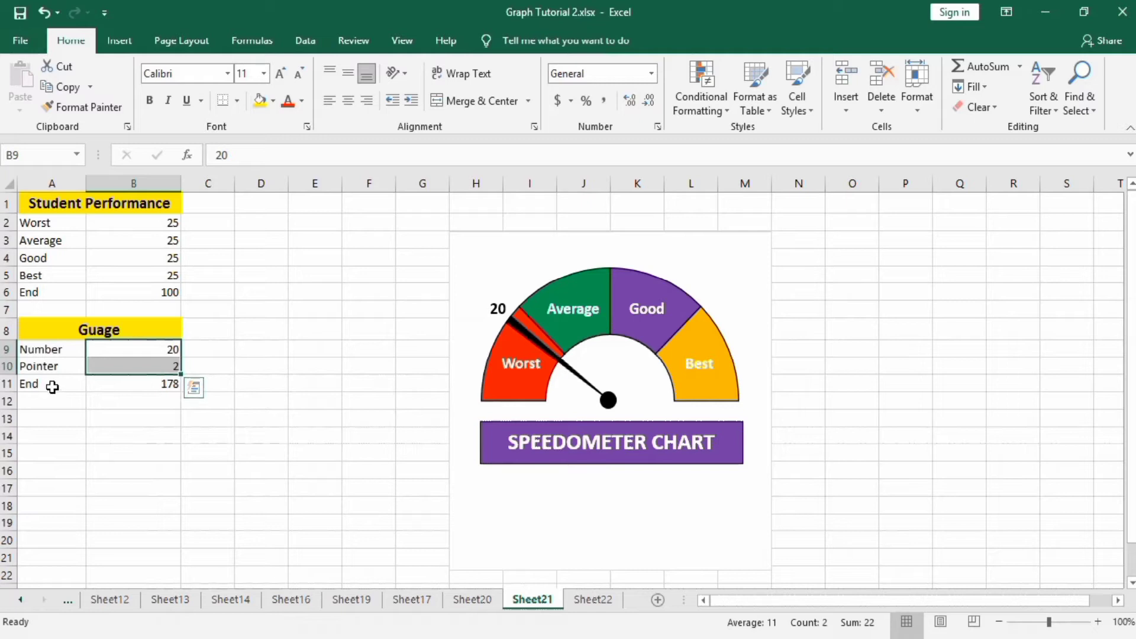
left_click(191, 446)
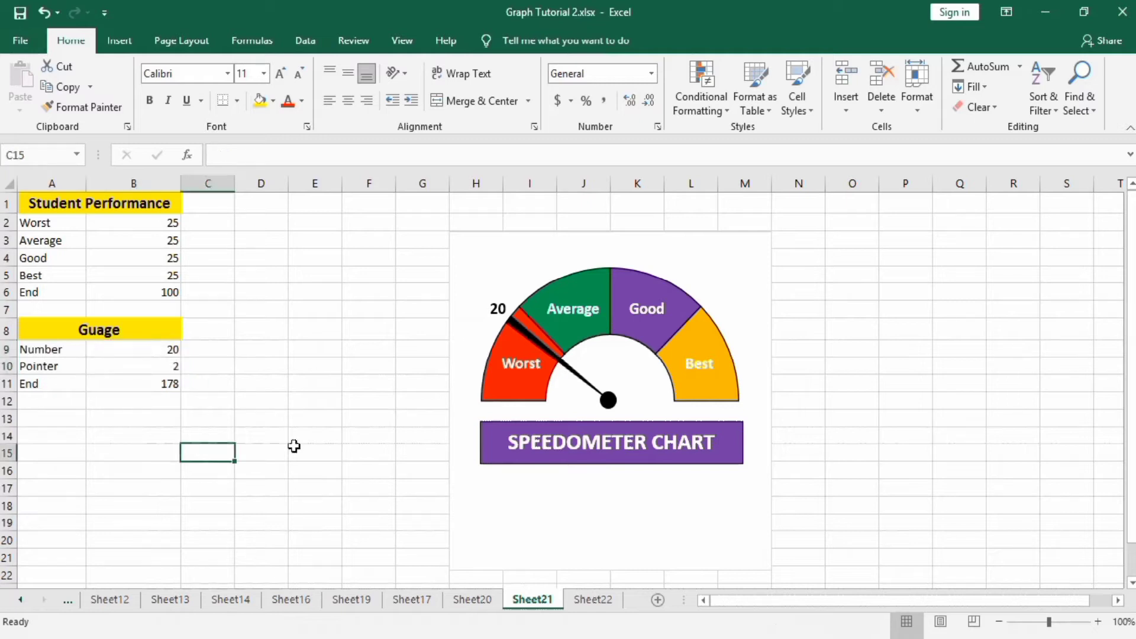
On Sheet22, enter the formula =198-B9 for the gauge's End value in B11 and check the sum of B9:B11
left_click(591, 599)
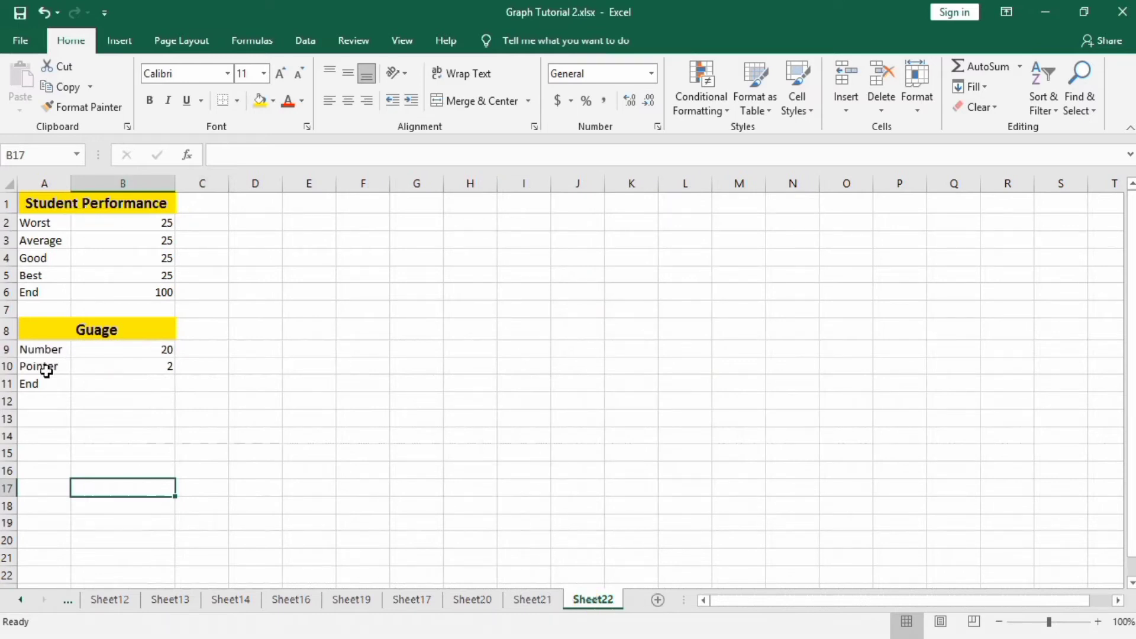
left_click(125, 385)
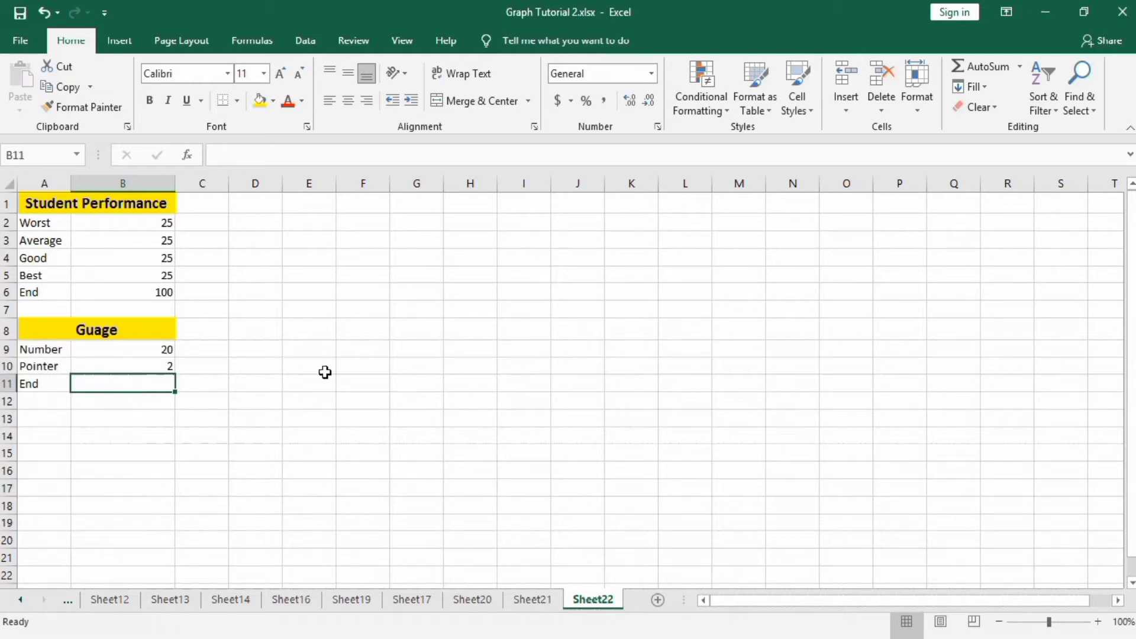
type("=")
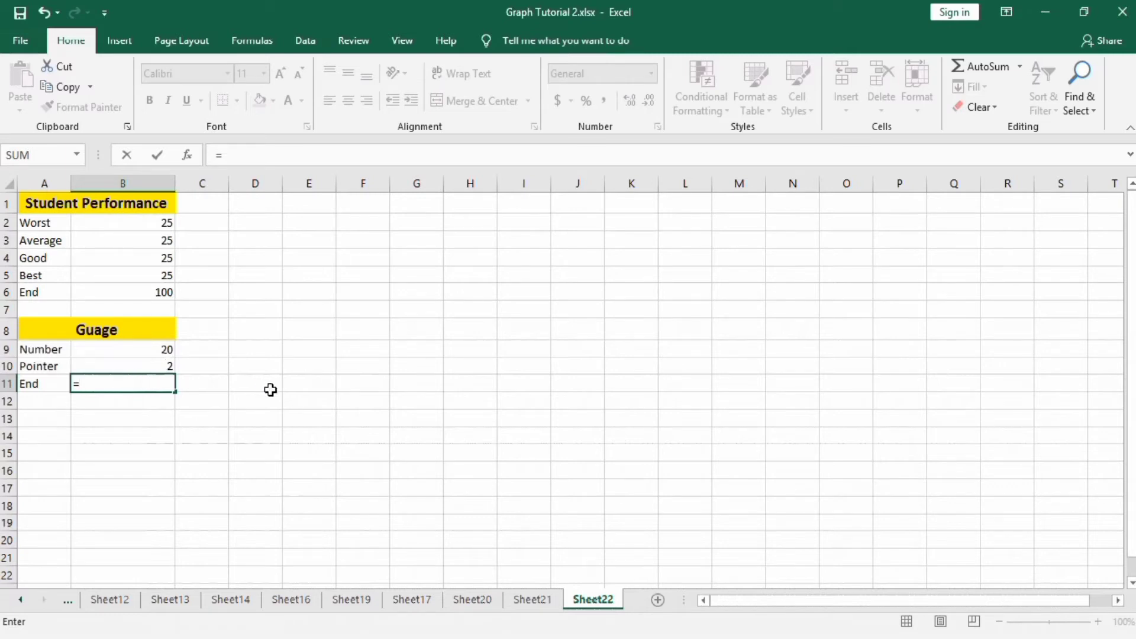
type("198-")
left_click(165, 349)
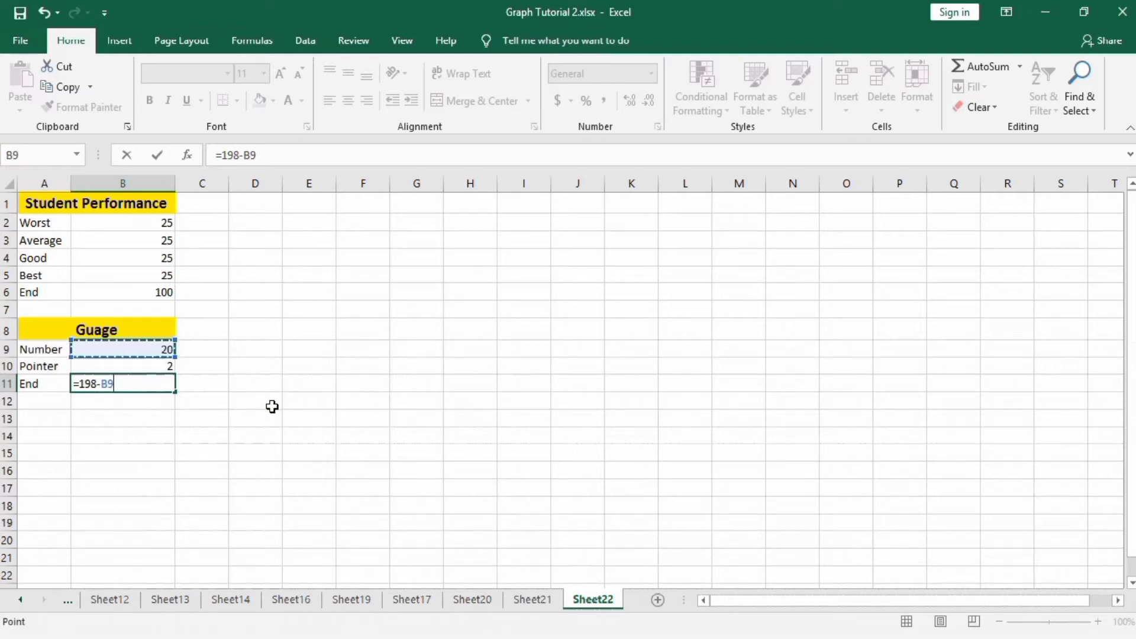
key("Return")
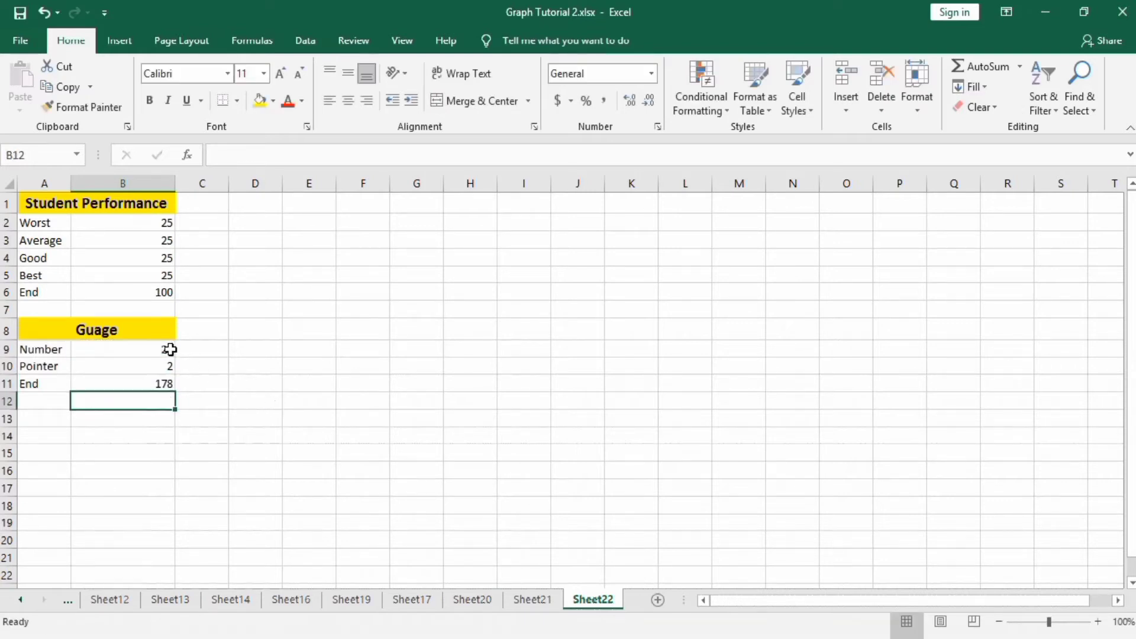
left_click_drag(164, 350, 164, 383)
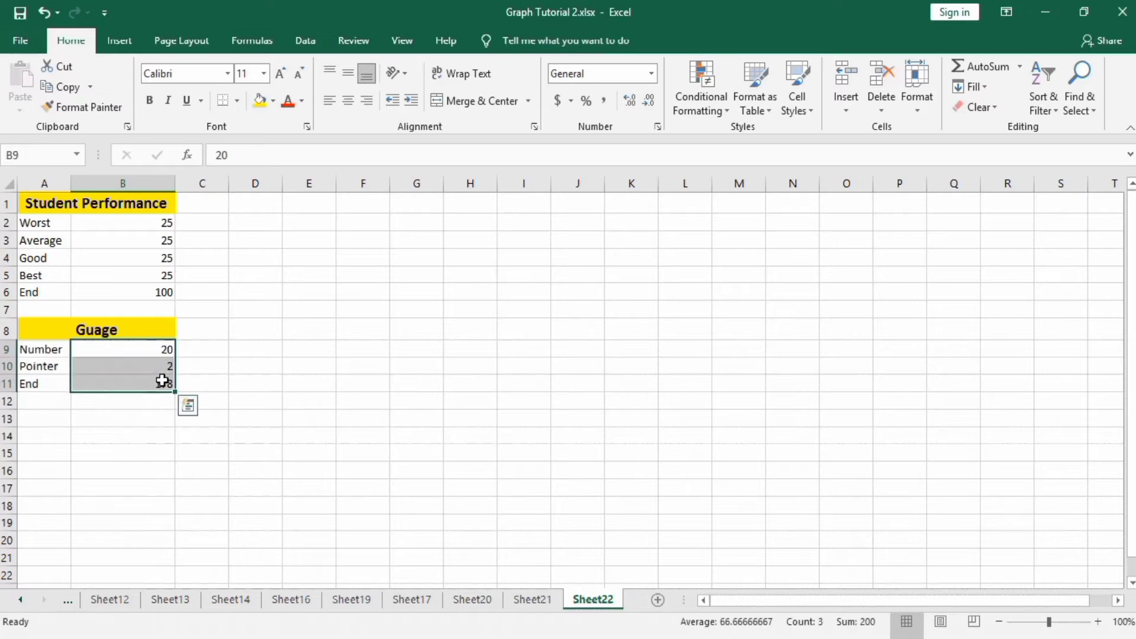
left_click(232, 367)
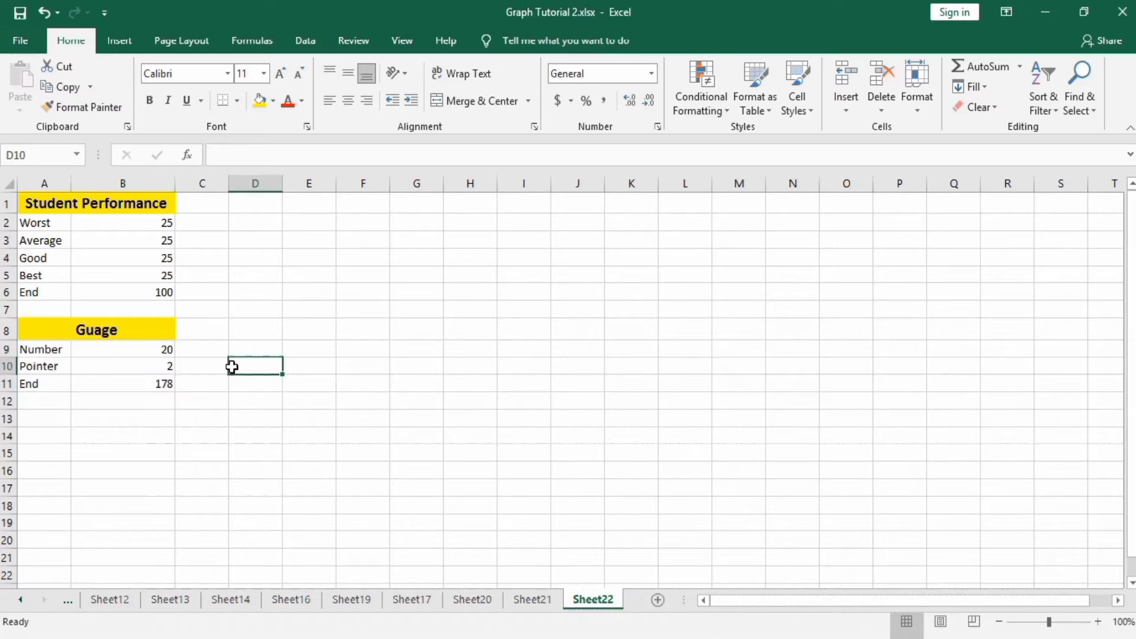
Check the Student Performance values in B2:B6 and insert a doughnut chart from the range A2:B6
left_click(167, 220)
left_click_drag(167, 220, 163, 290)
left_click(237, 297)
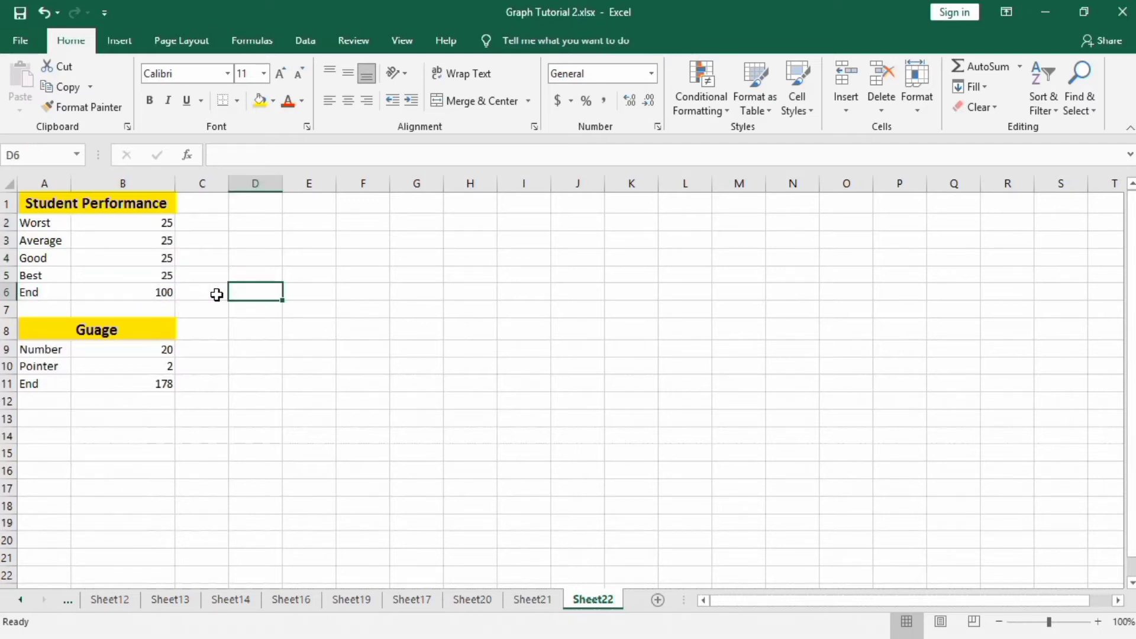
left_click(166, 291)
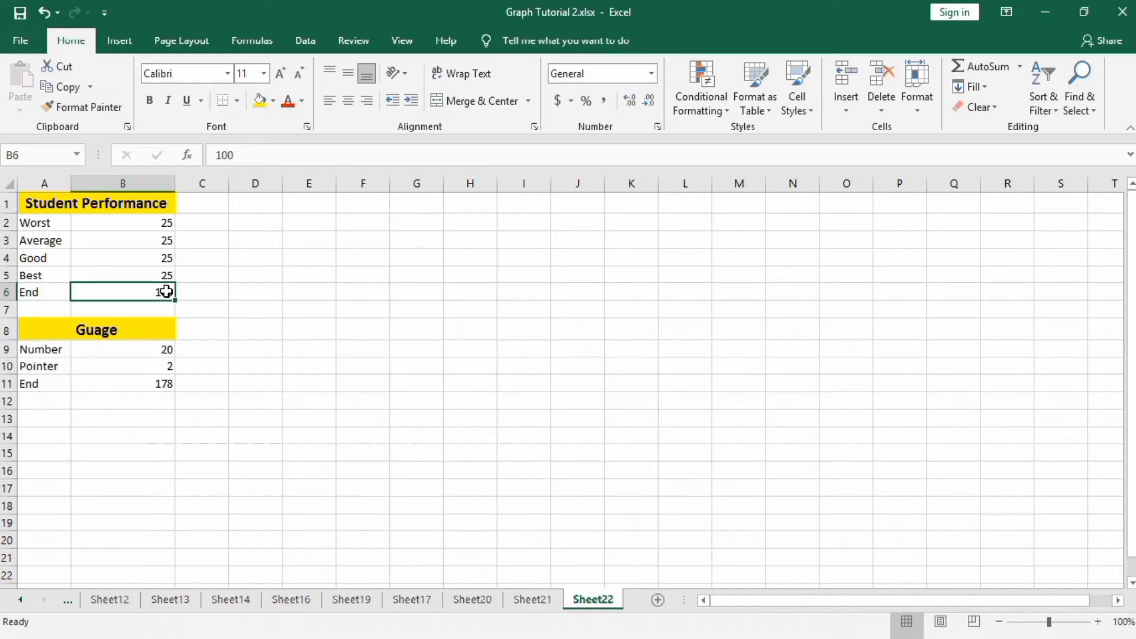
left_click_drag(164, 292, 58, 227)
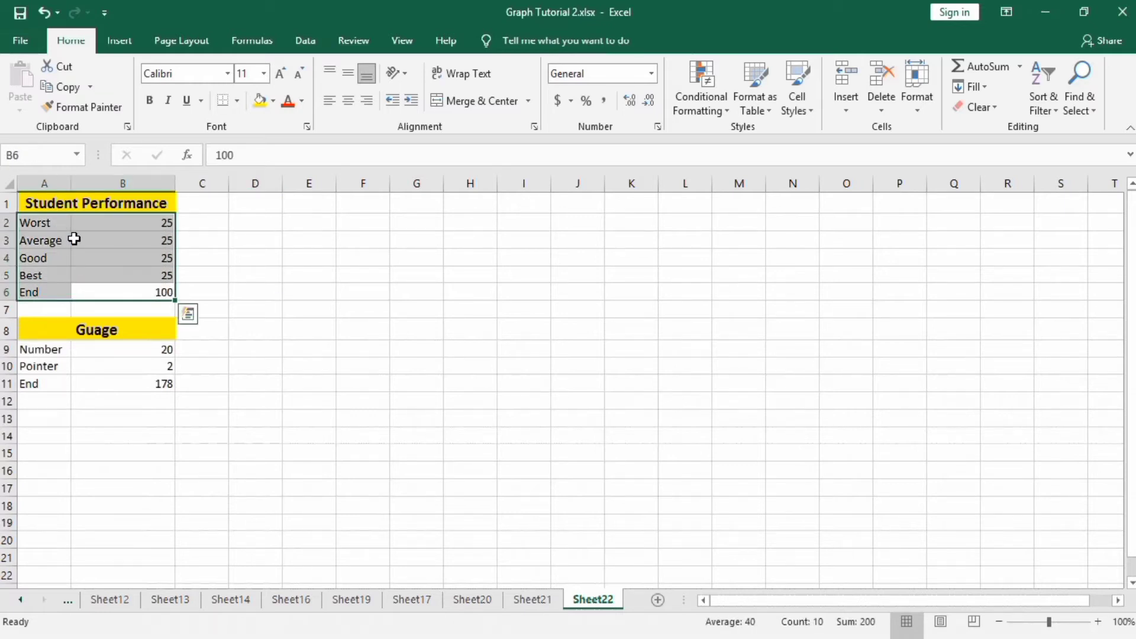
left_click(124, 45)
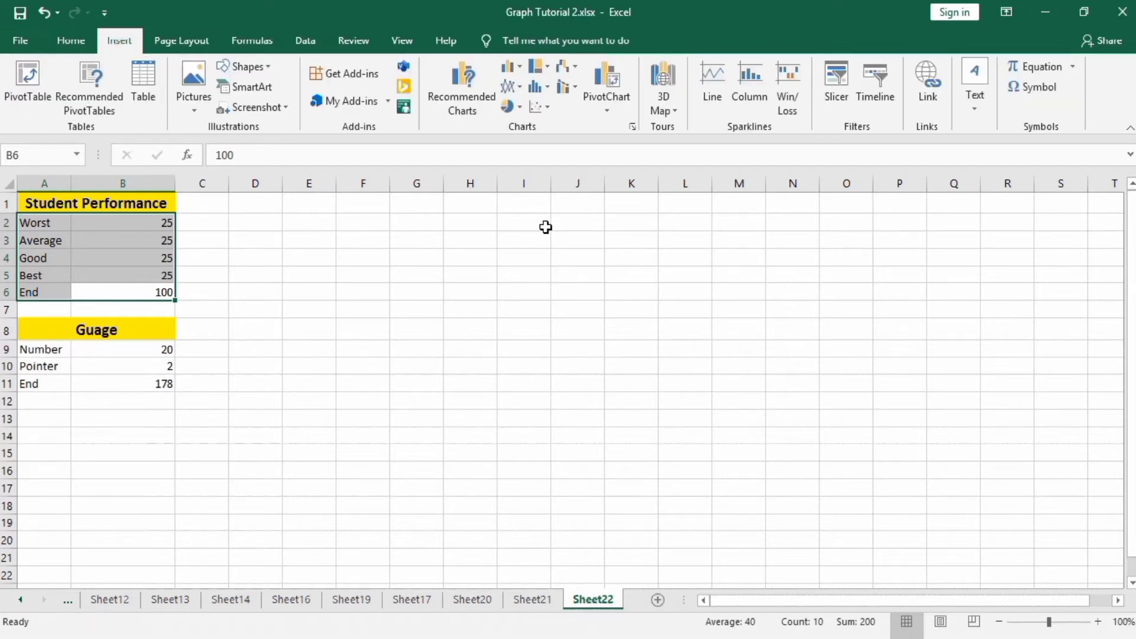
left_click(521, 110)
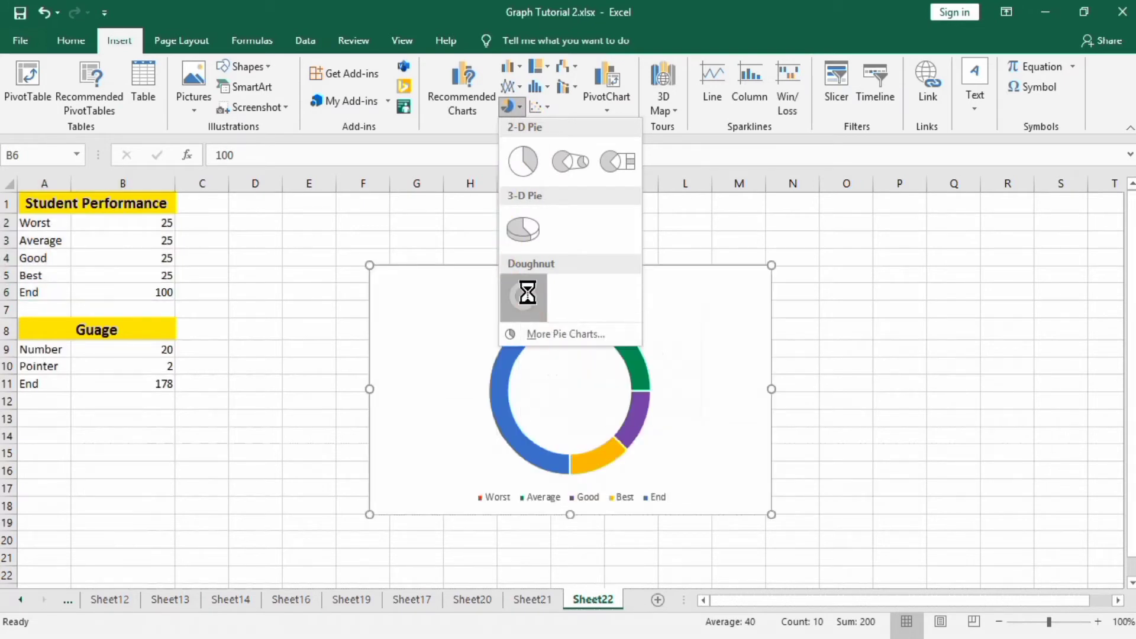
left_click(524, 296)
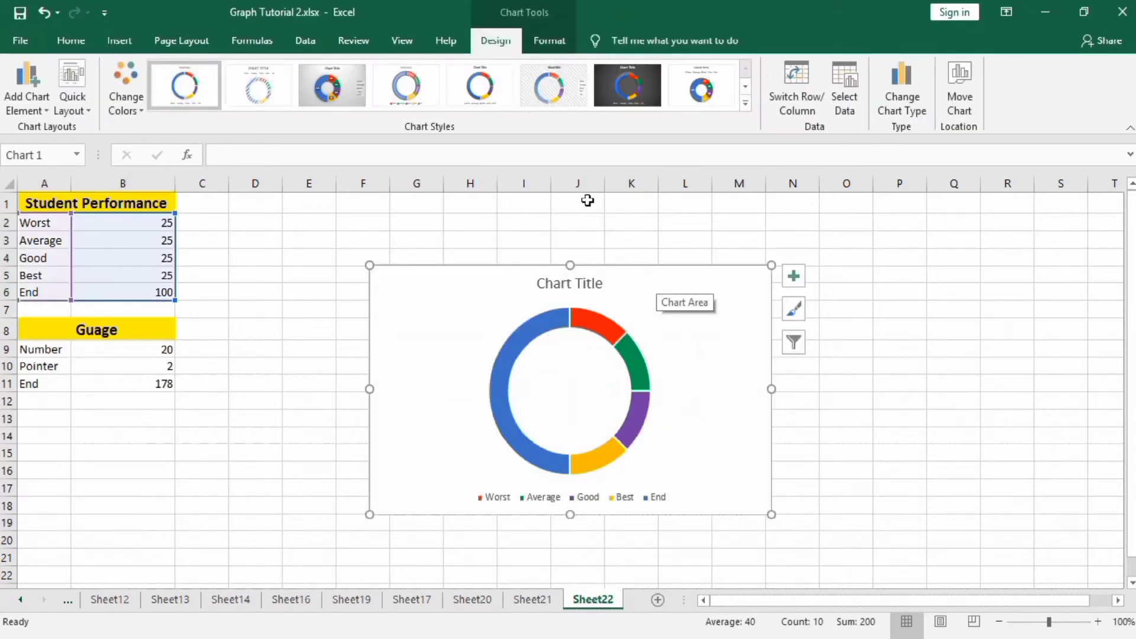
Set the doughnut chart's height and width to 4" each and move it up to start at about row 2
left_click(556, 43)
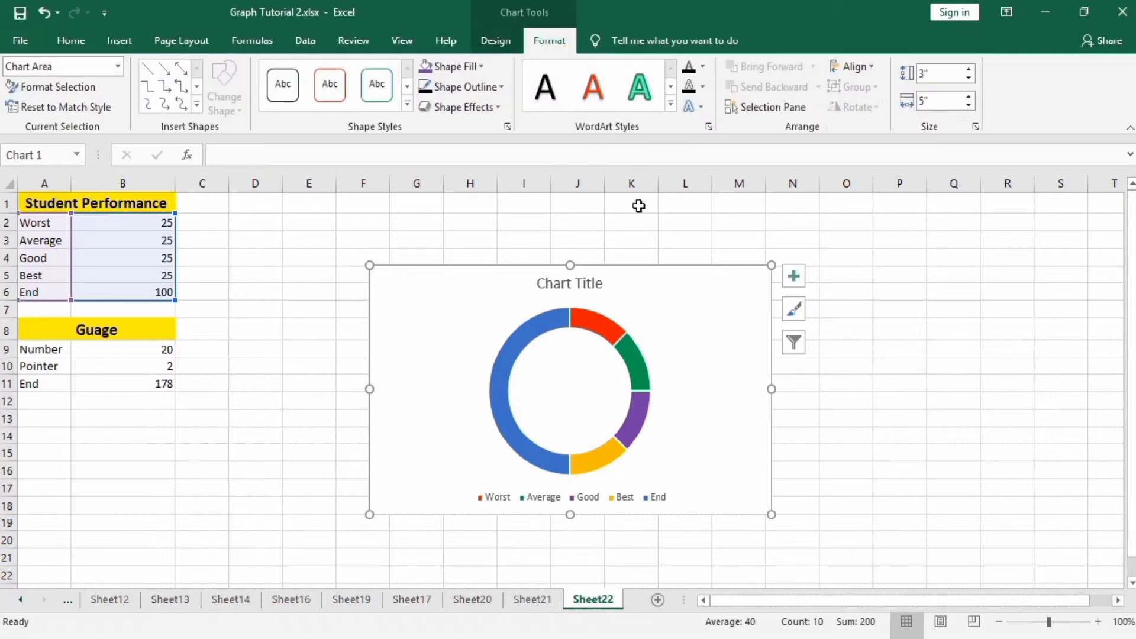
double_click(922, 70)
type("4")
double_click(923, 99)
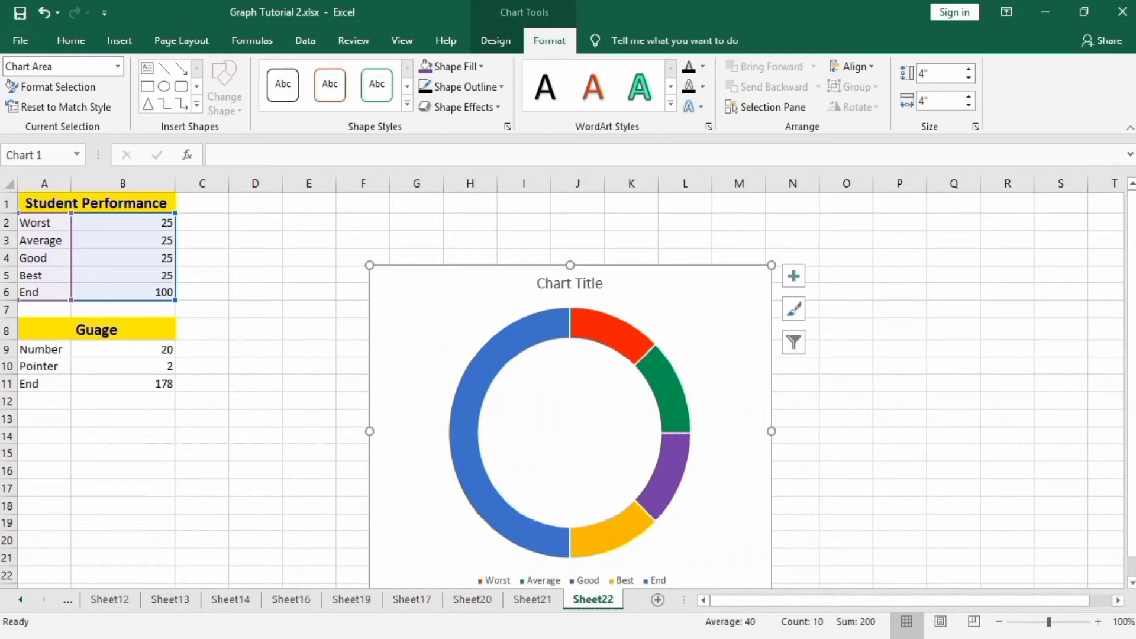
type("4")
left_click(886, 383)
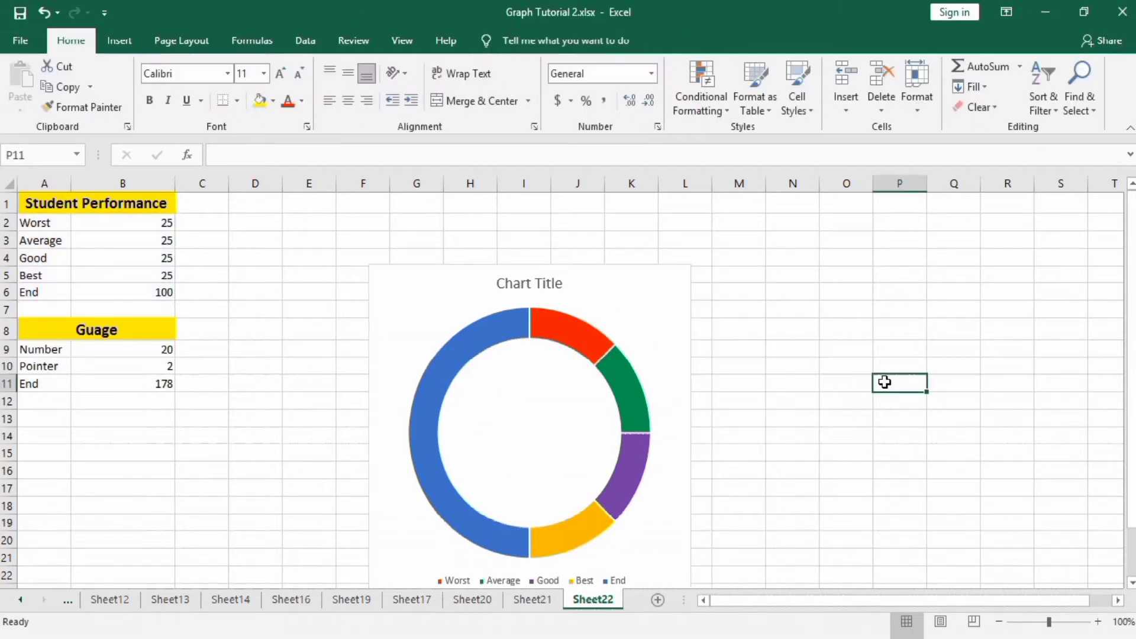
left_click(678, 282)
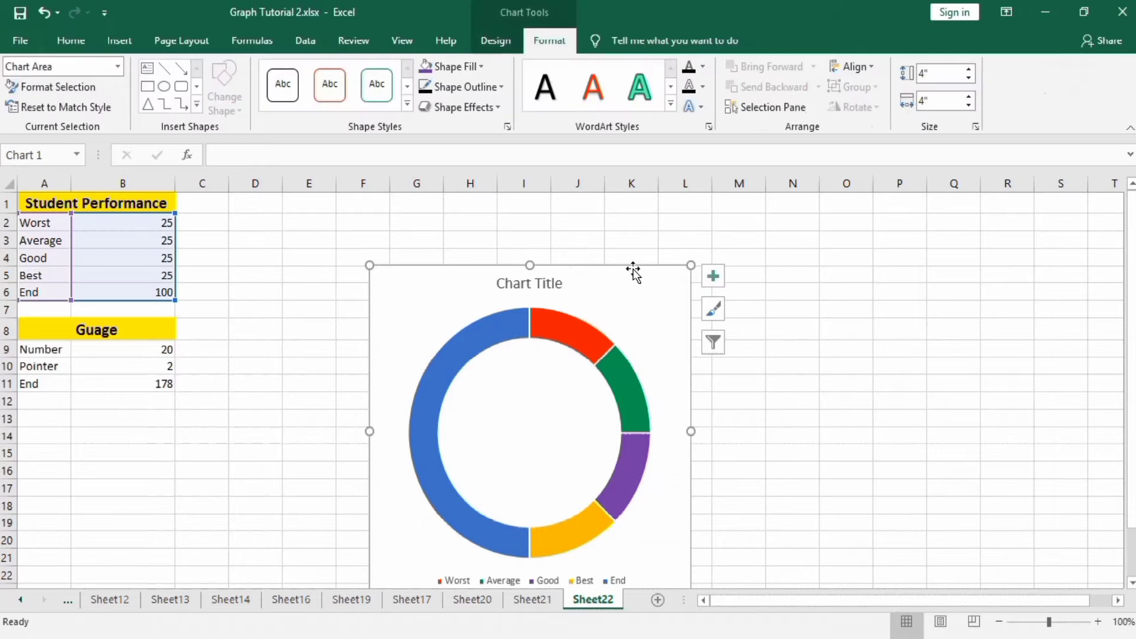
left_click_drag(634, 268, 632, 218)
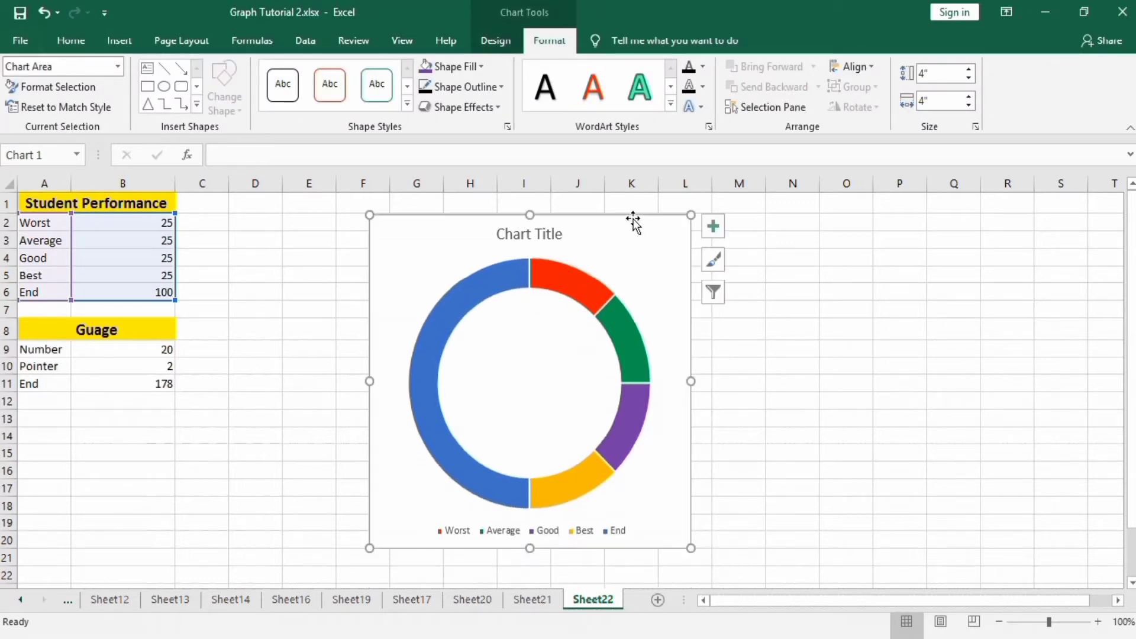
Remove the chart title and the legend from the doughnut chart
left_click(716, 230)
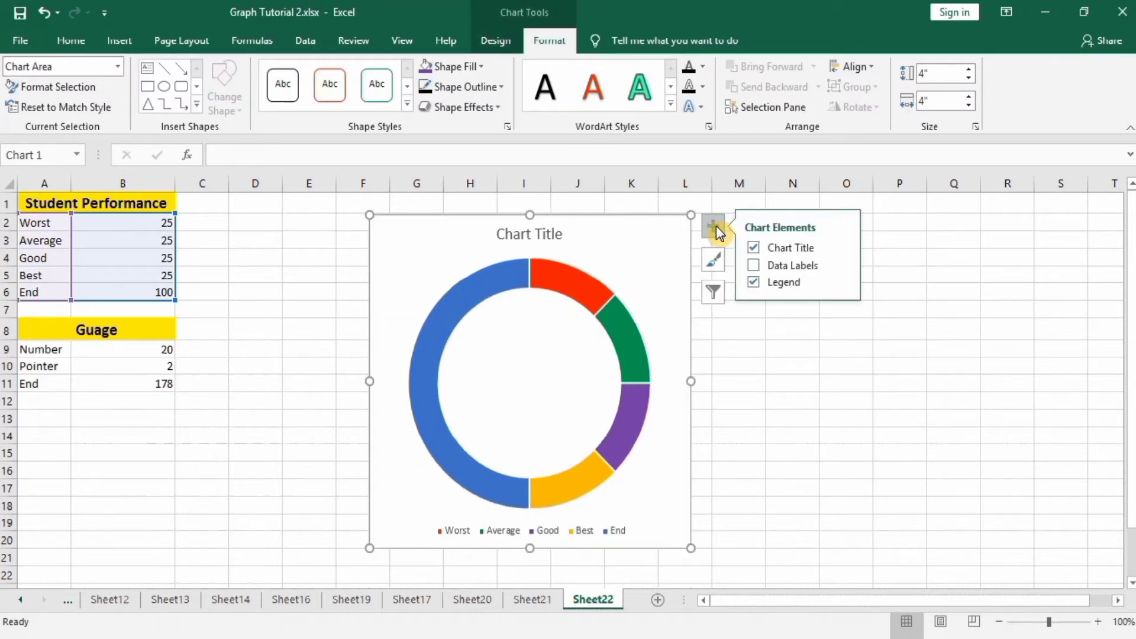
left_click(754, 249)
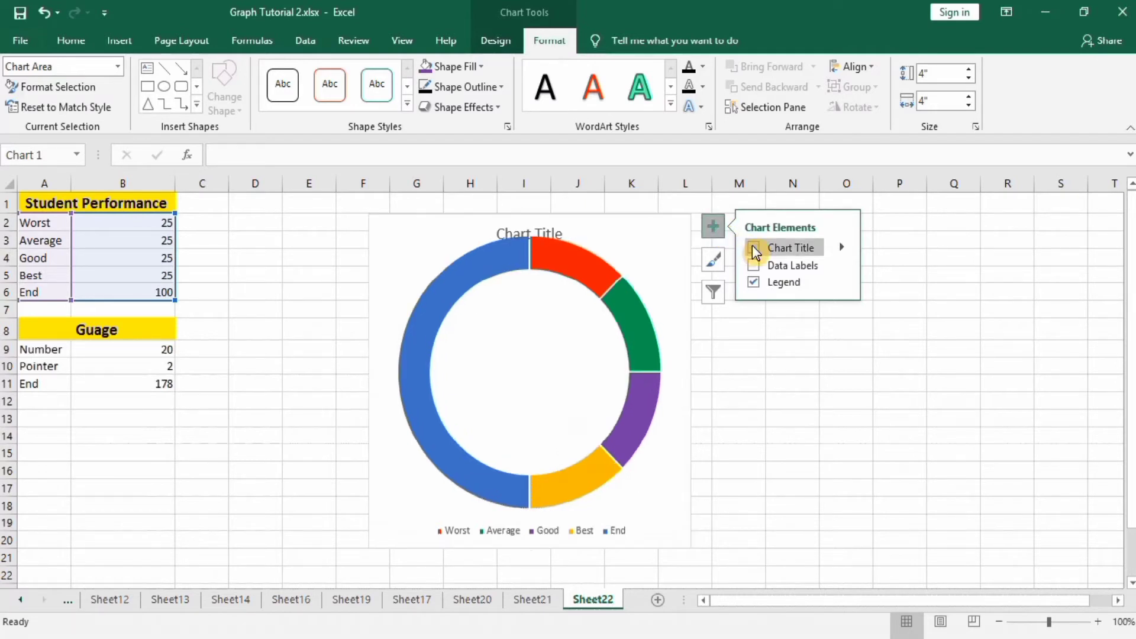
left_click(754, 284)
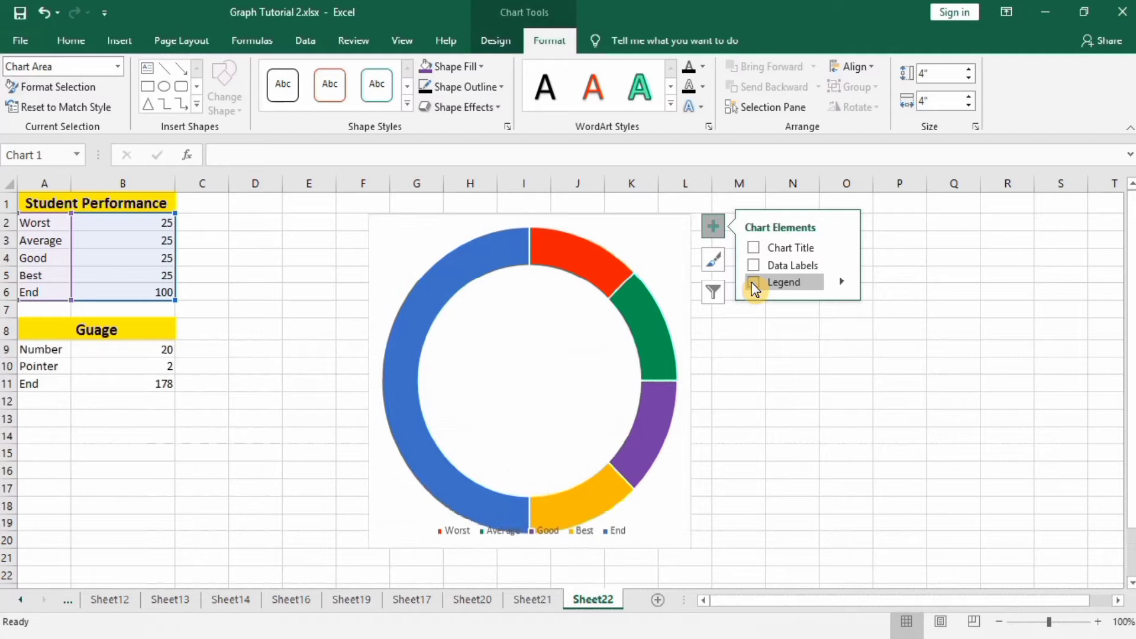
Set the doughnut series' angle of first slice to 270° and its doughnut hole size to 50%
left_click(594, 259)
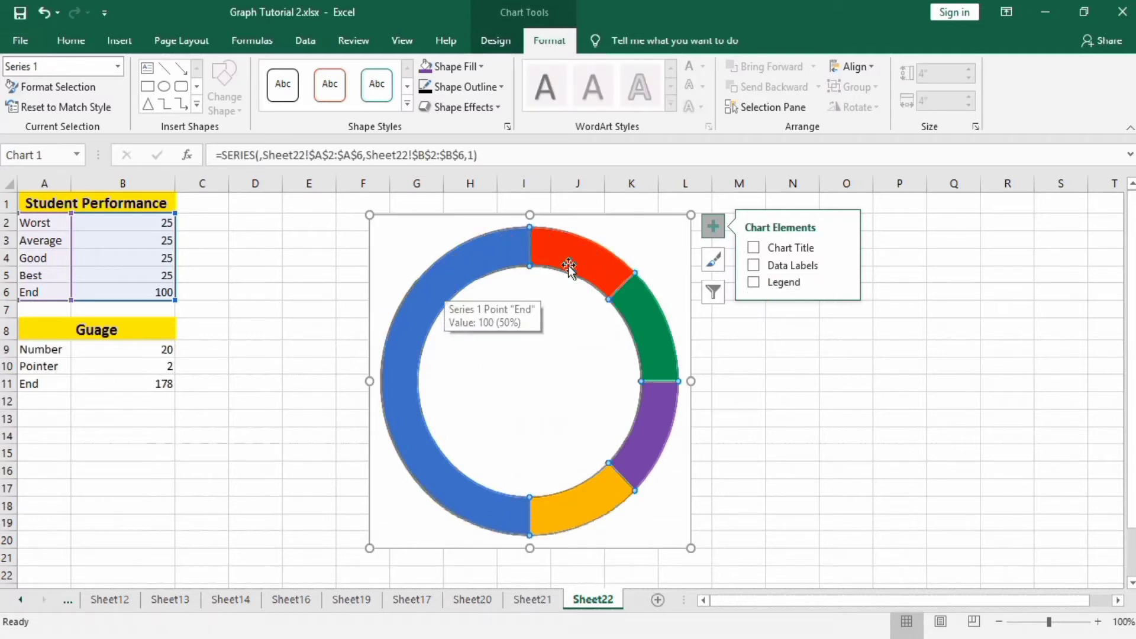
right_click(583, 254)
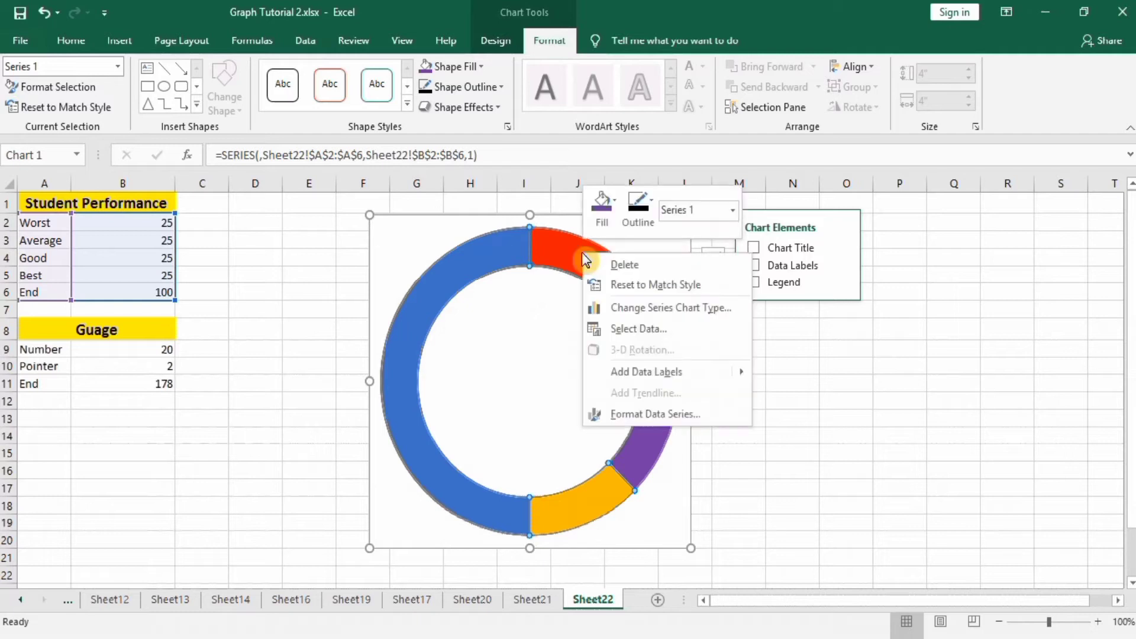
left_click(658, 411)
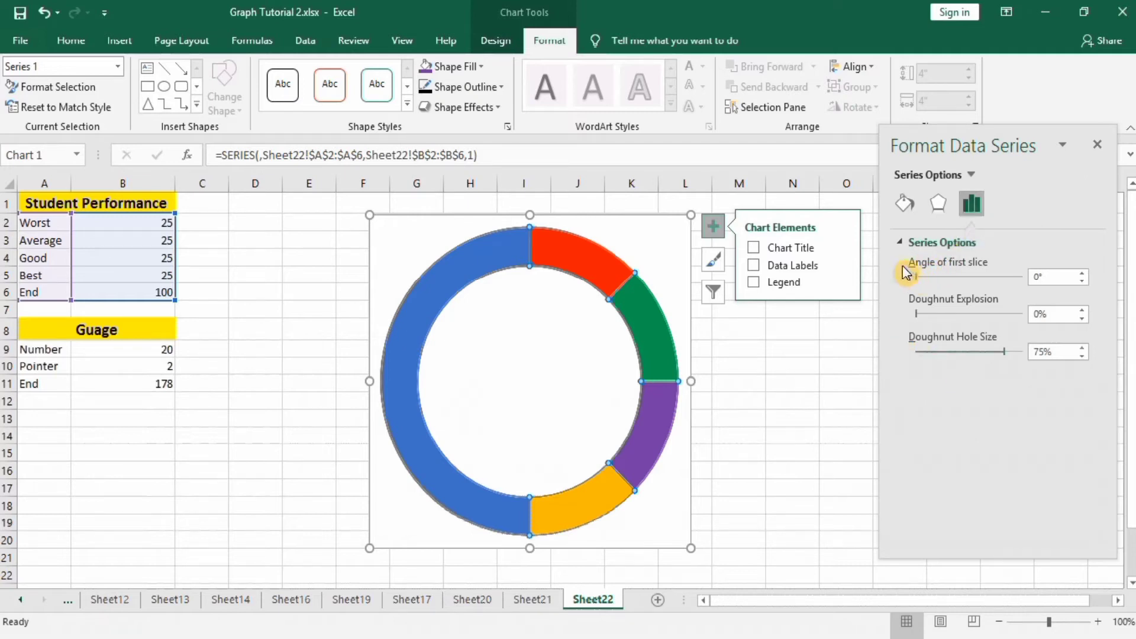
left_click(1032, 279)
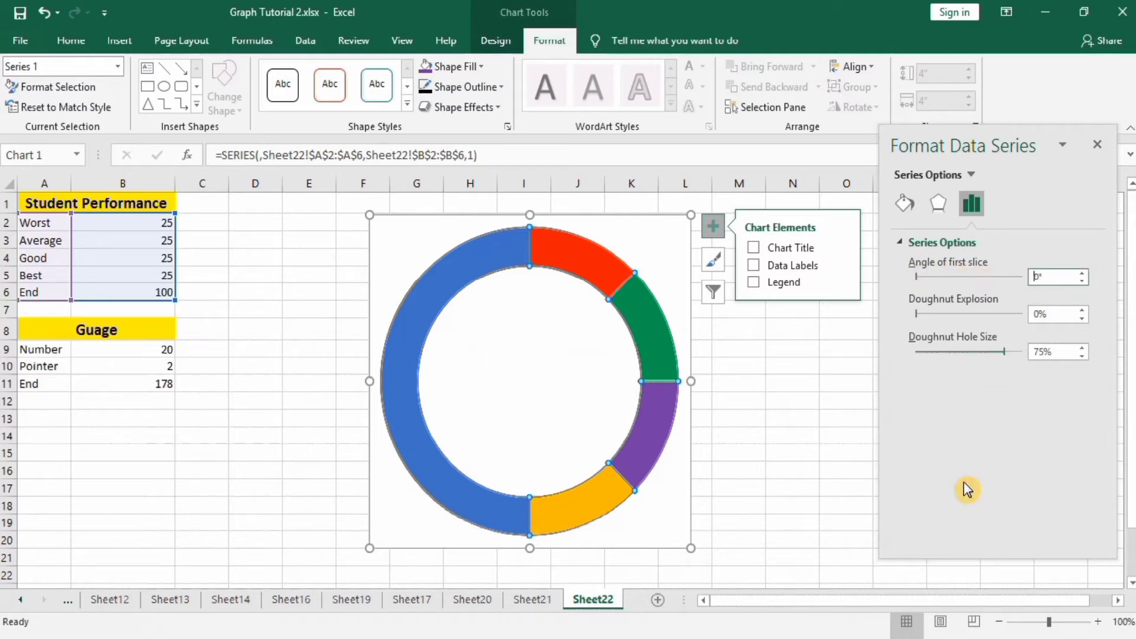
type("27")
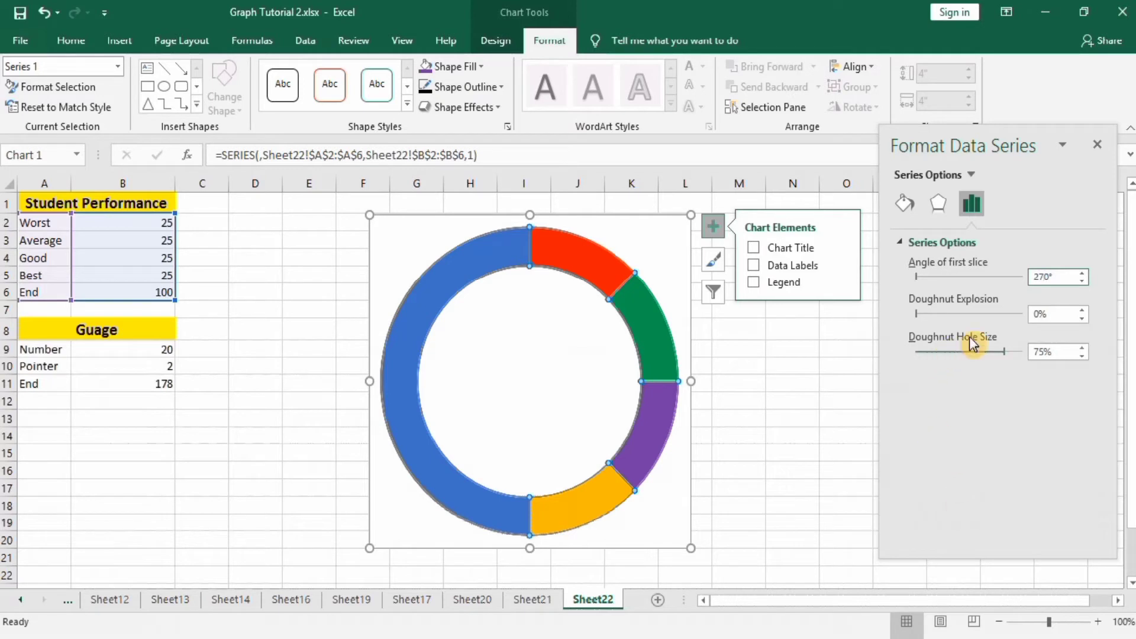
left_click(1039, 352)
key("BackSpace")
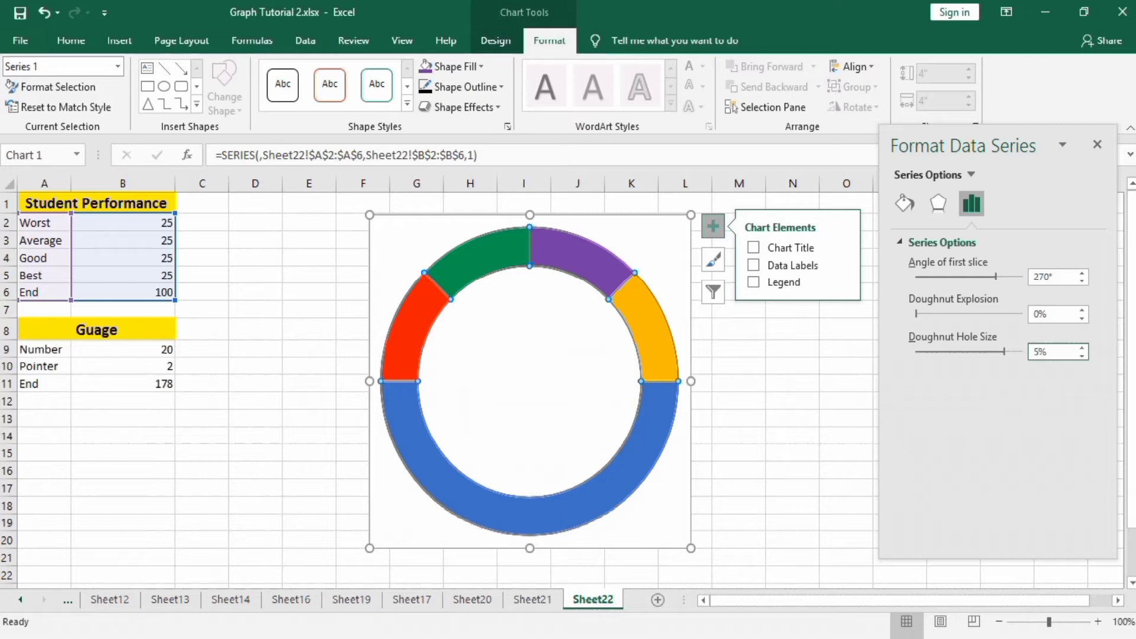
left_click(842, 418)
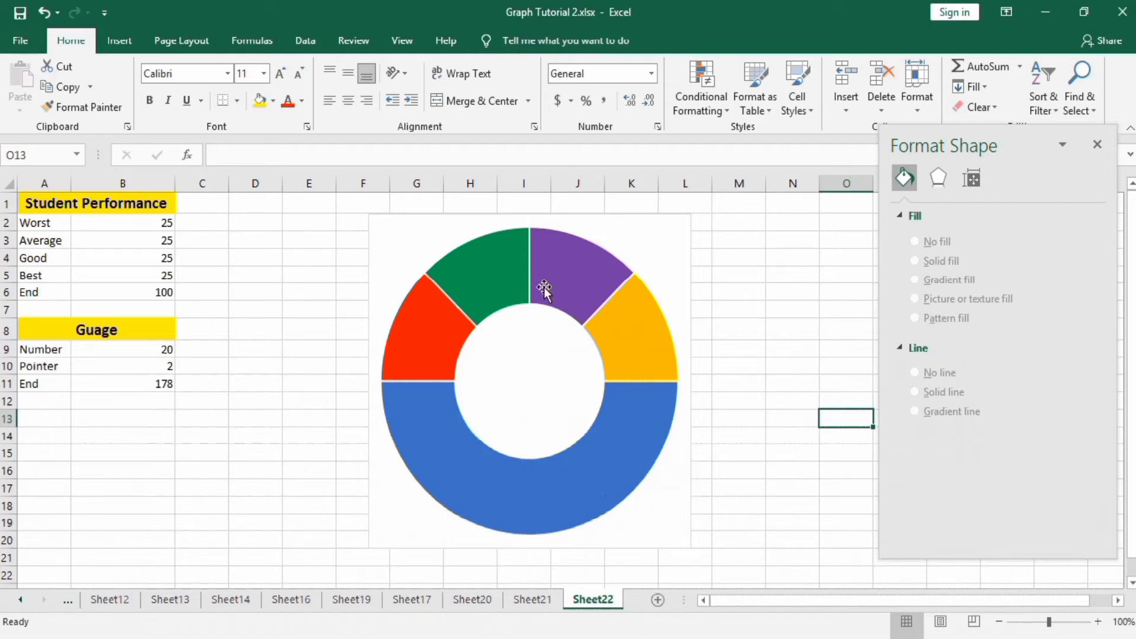
Apply a solid red theme shape style to the Worst slice and make its border black
left_click(434, 325)
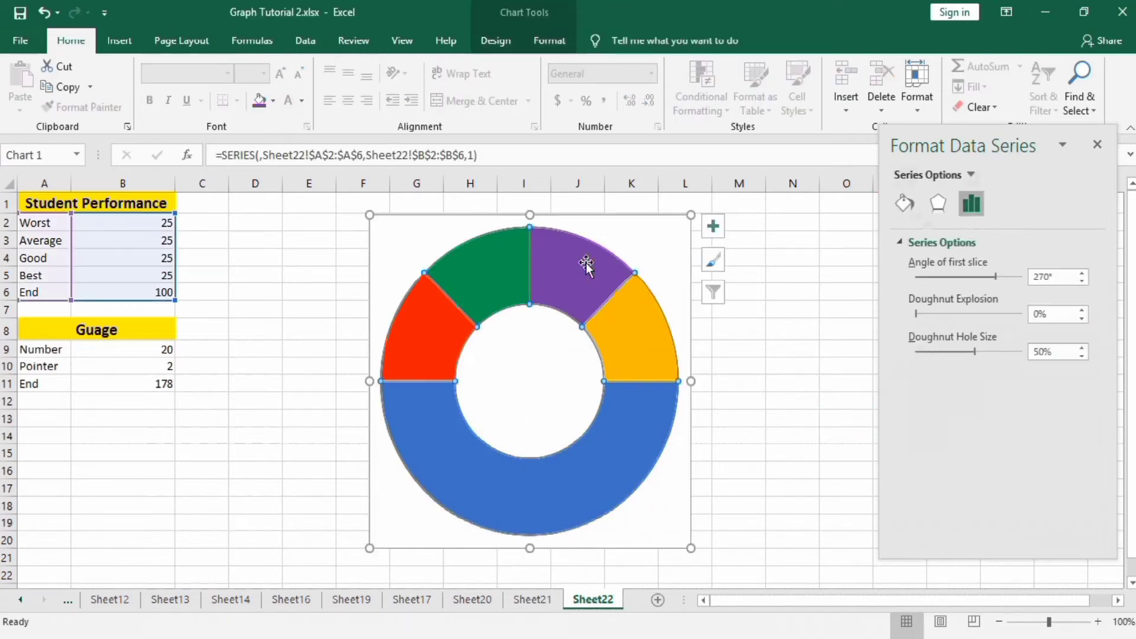
left_click(427, 340)
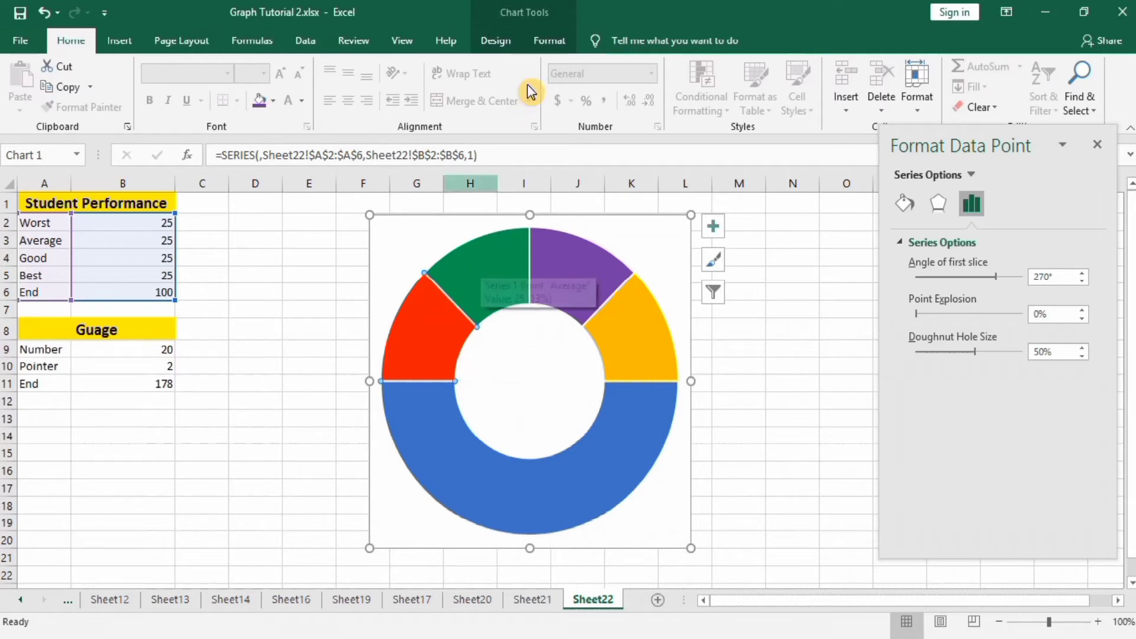
left_click(549, 40)
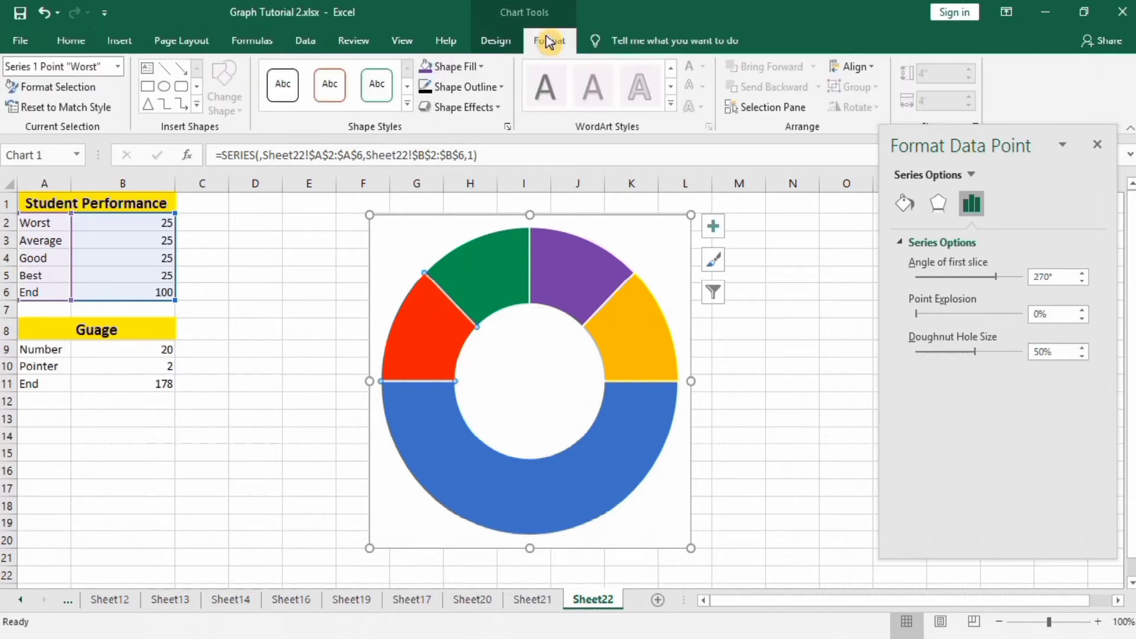
left_click(408, 104)
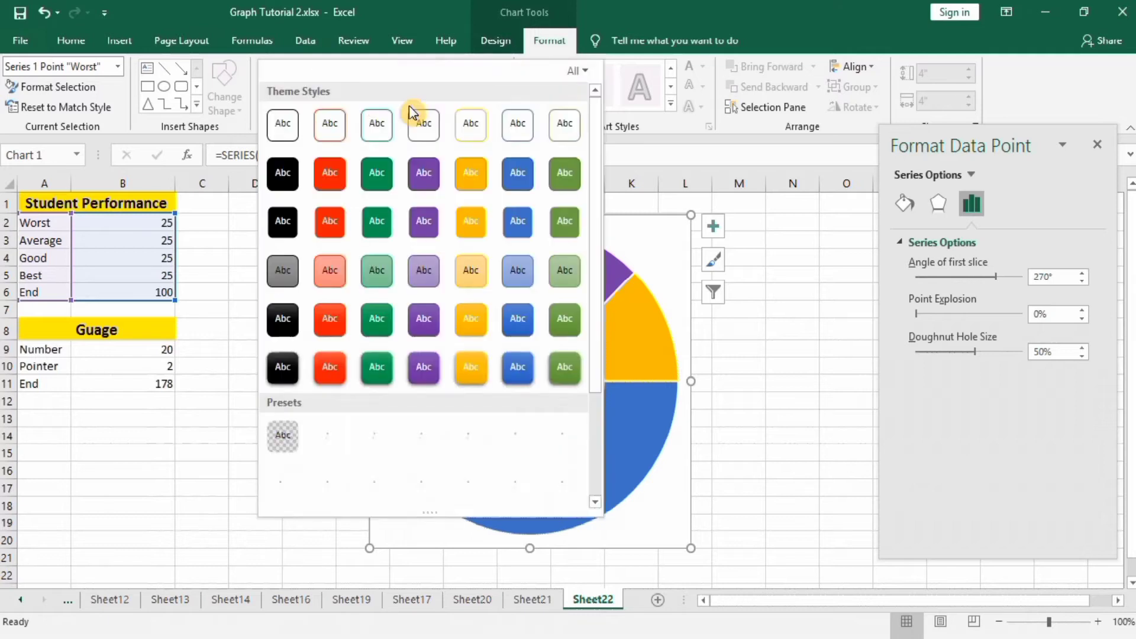
left_click(330, 162)
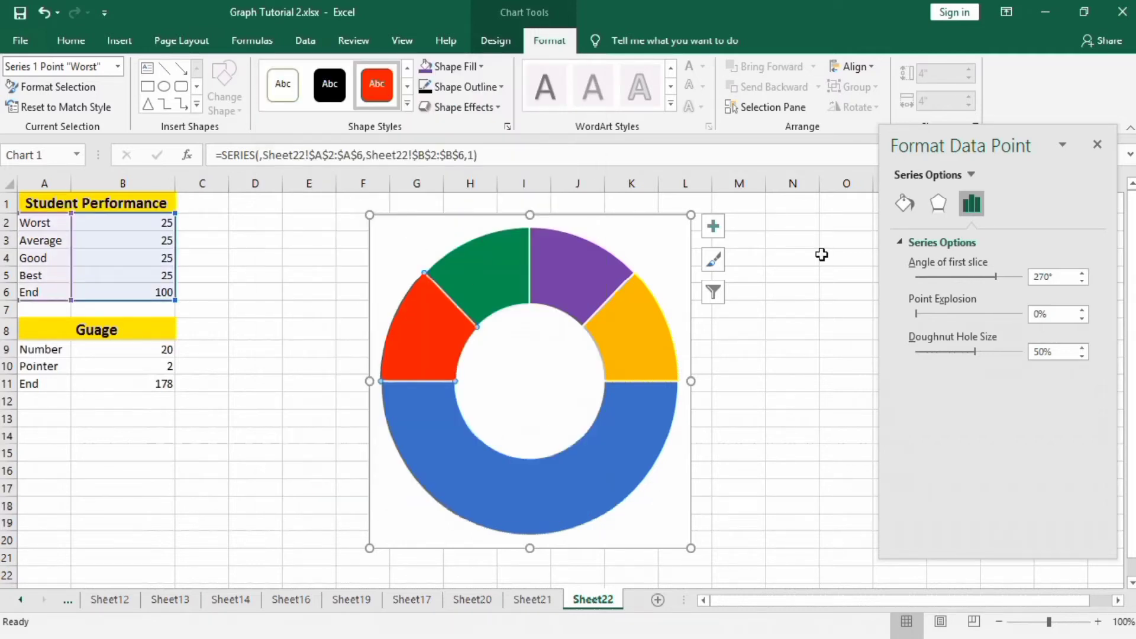
left_click(906, 207)
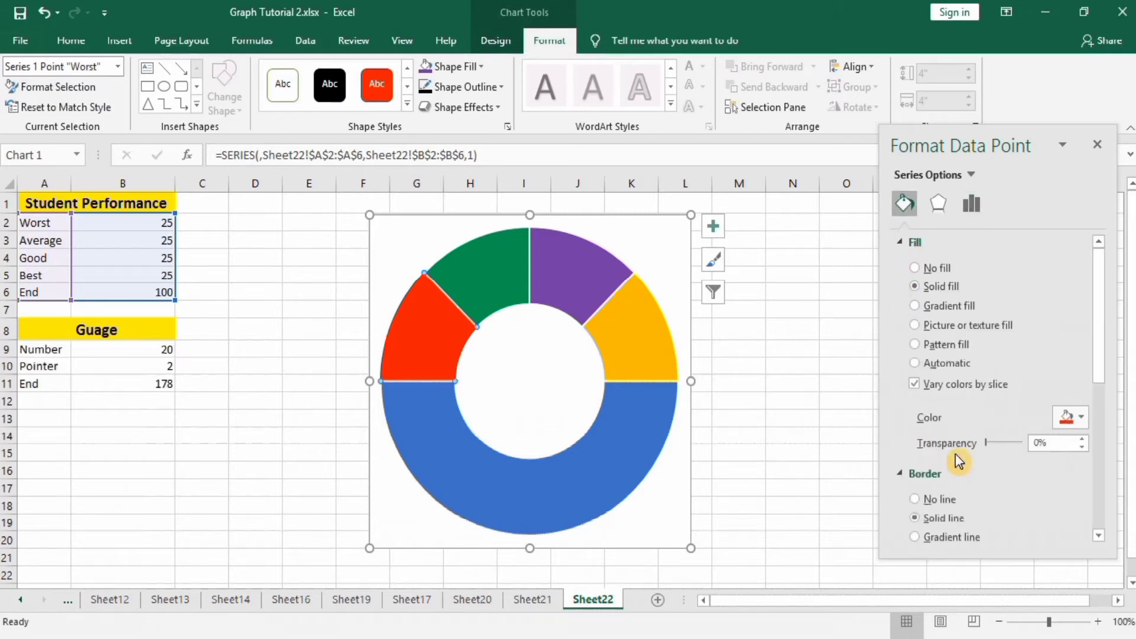
left_click_drag(1101, 289, 1098, 340)
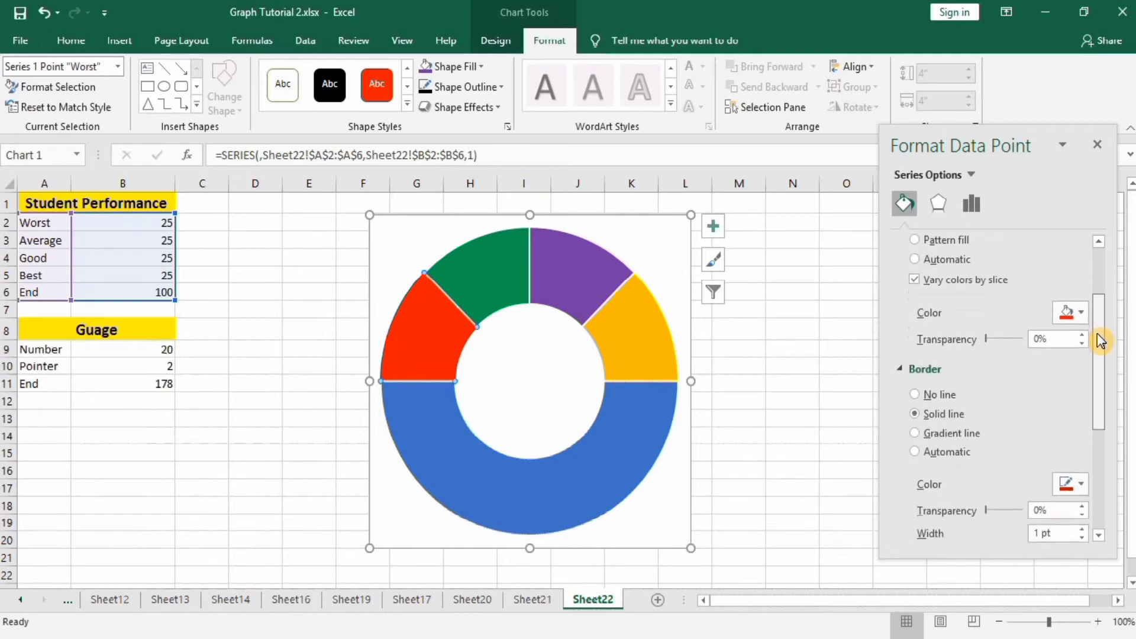
left_click(1082, 479)
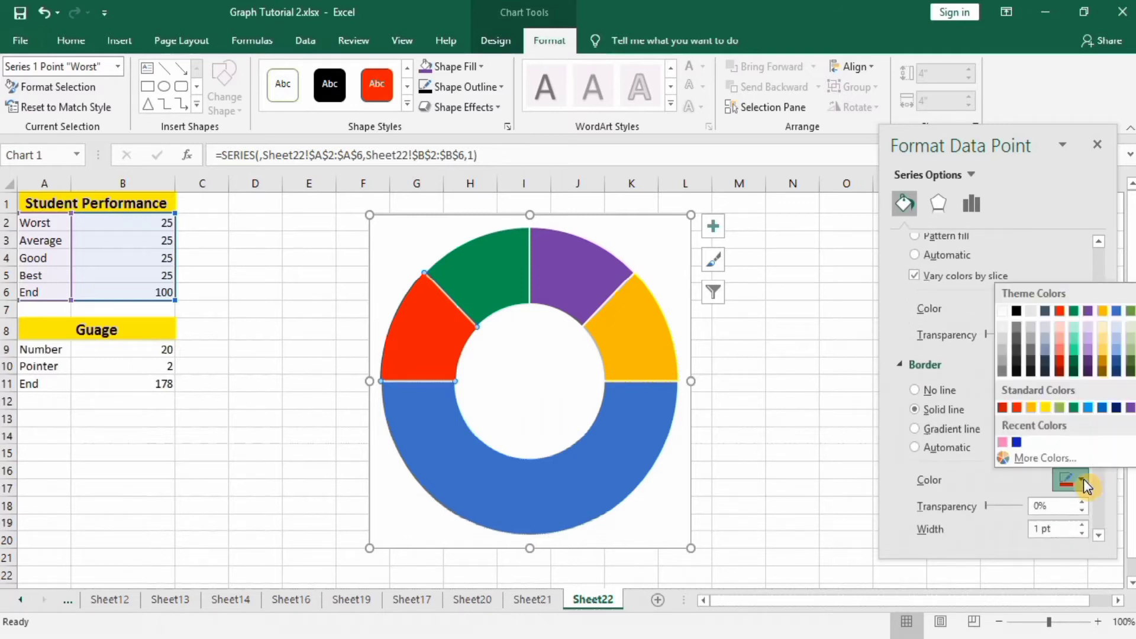
left_click(1017, 310)
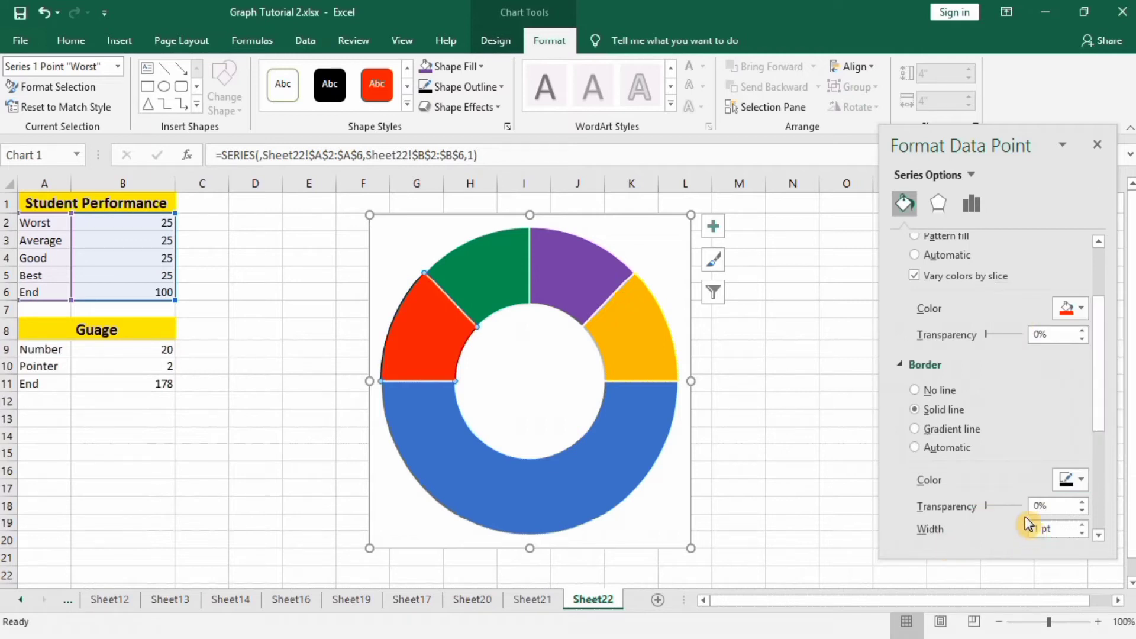
Apply a solid green theme shape style to the Average slice and make its border black
left_click(480, 276)
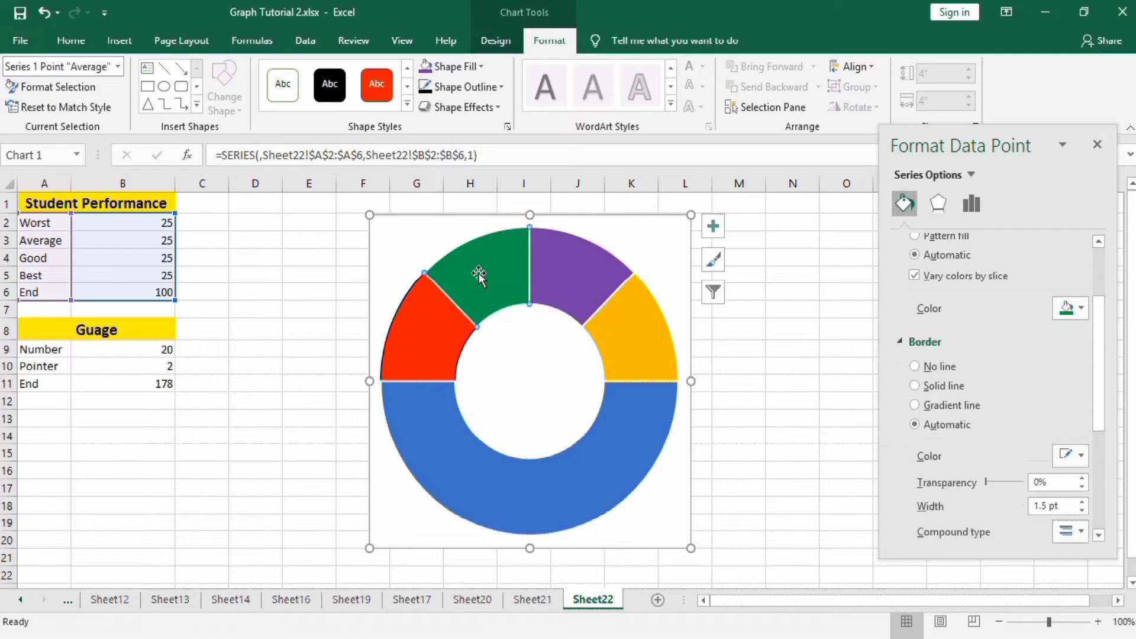
left_click(408, 107)
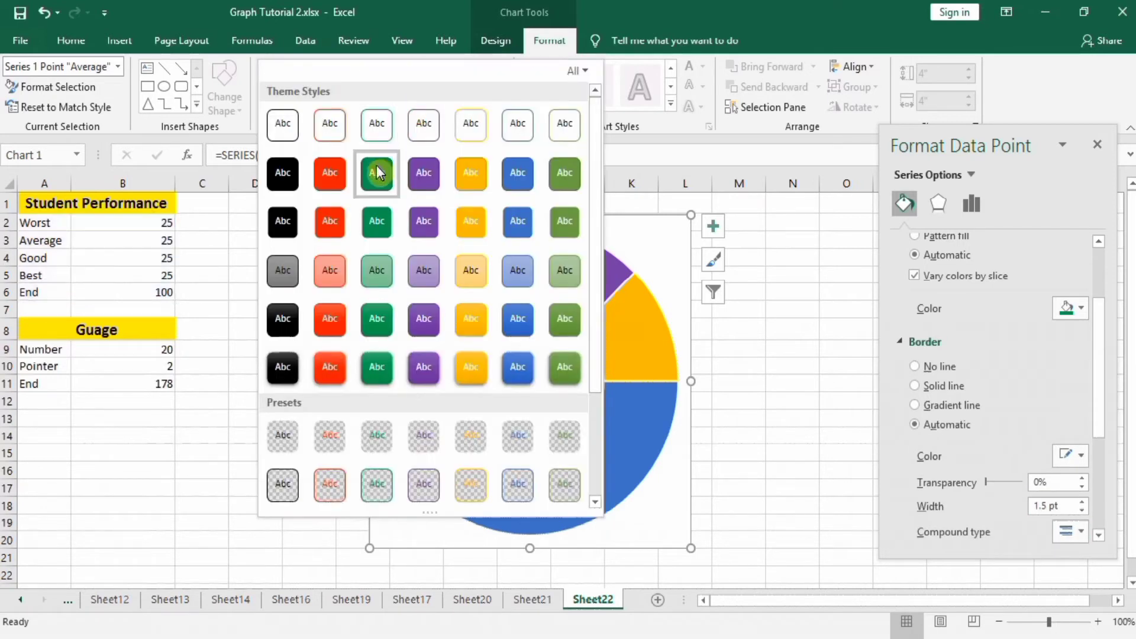
left_click(375, 173)
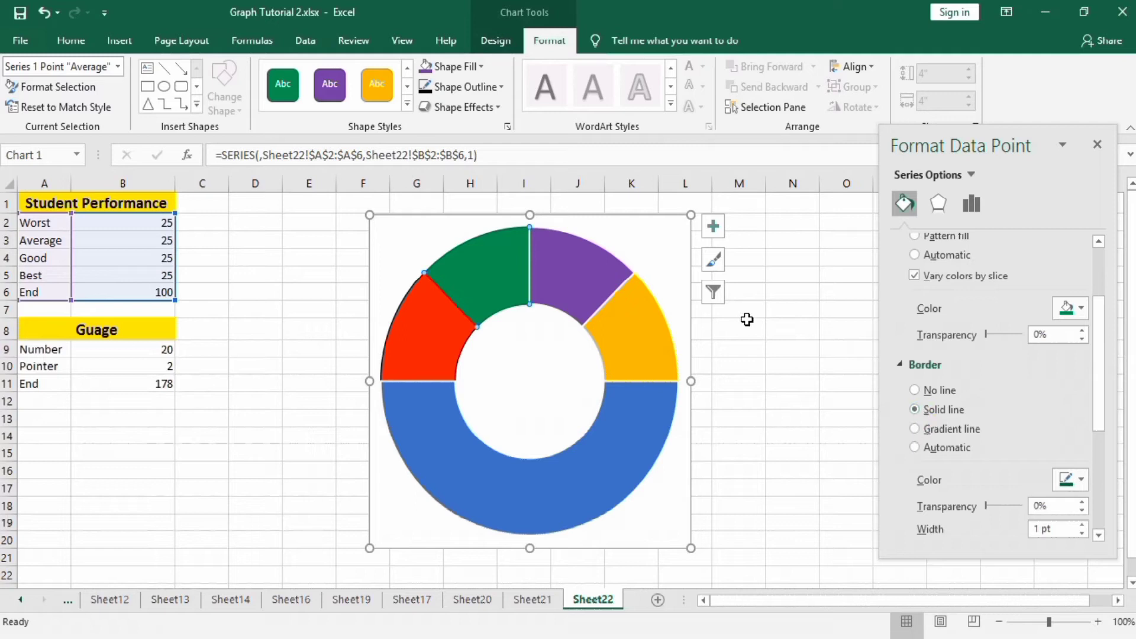
left_click(1080, 480)
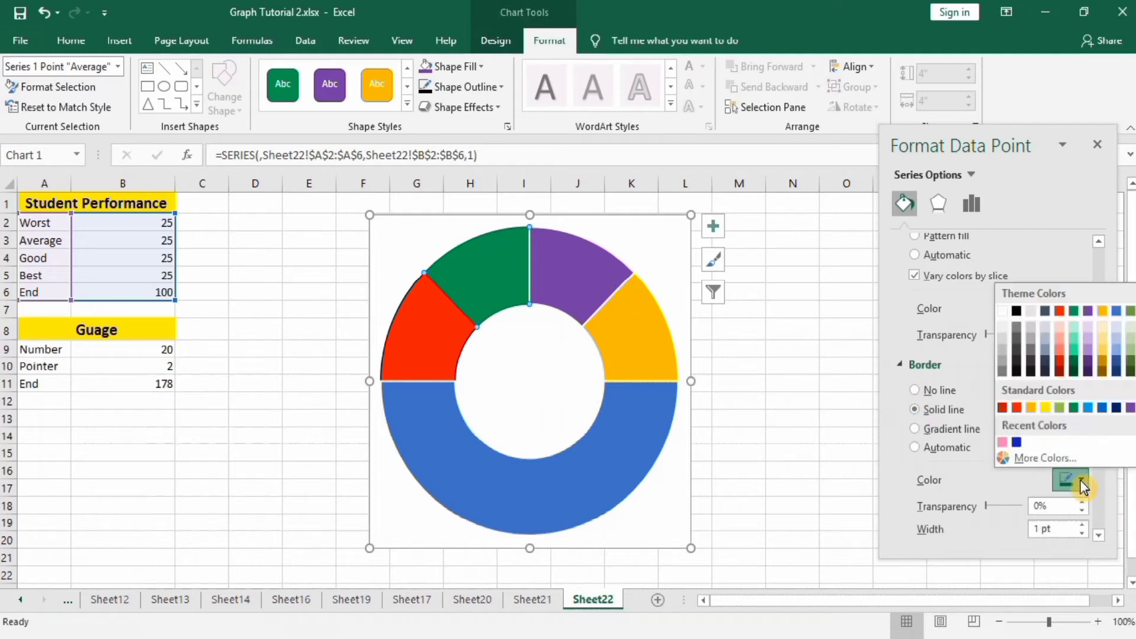
left_click(1017, 312)
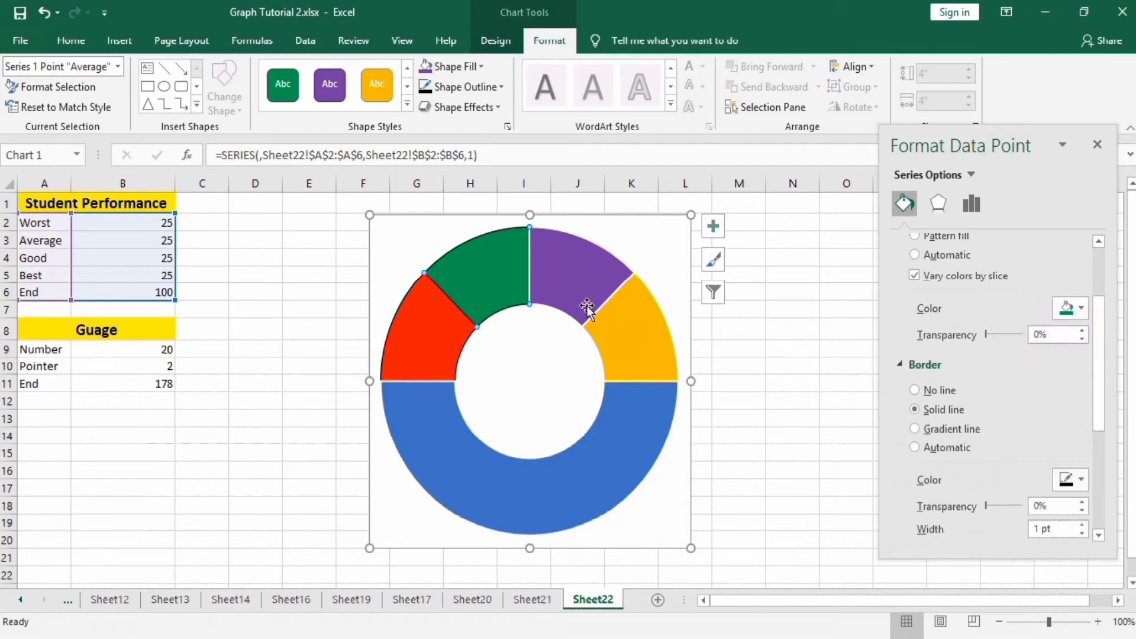
Apply the purple shape style to the Good slice and the yellow one to the Best slice, giving each a solid black border
left_click(561, 264)
left_click(326, 87)
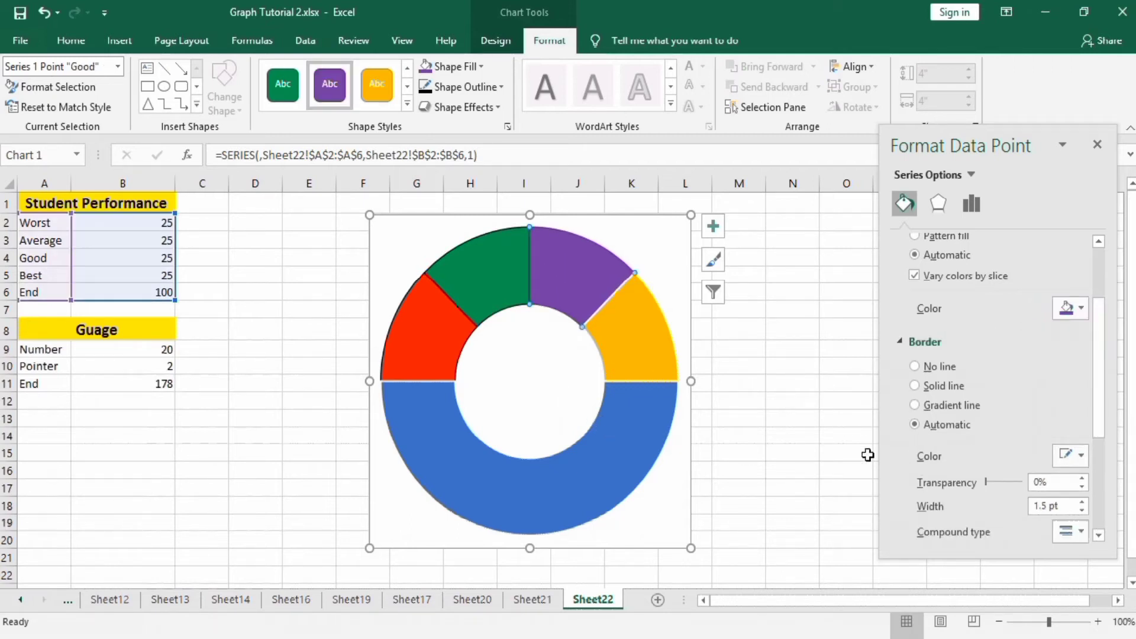
left_click(915, 388)
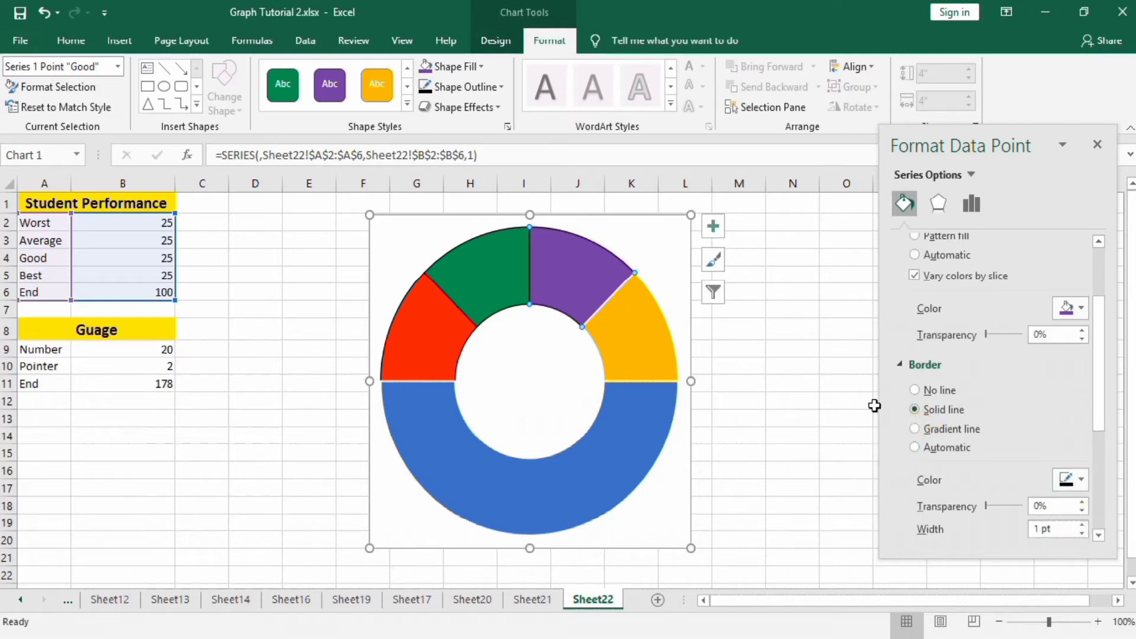
left_click(638, 328)
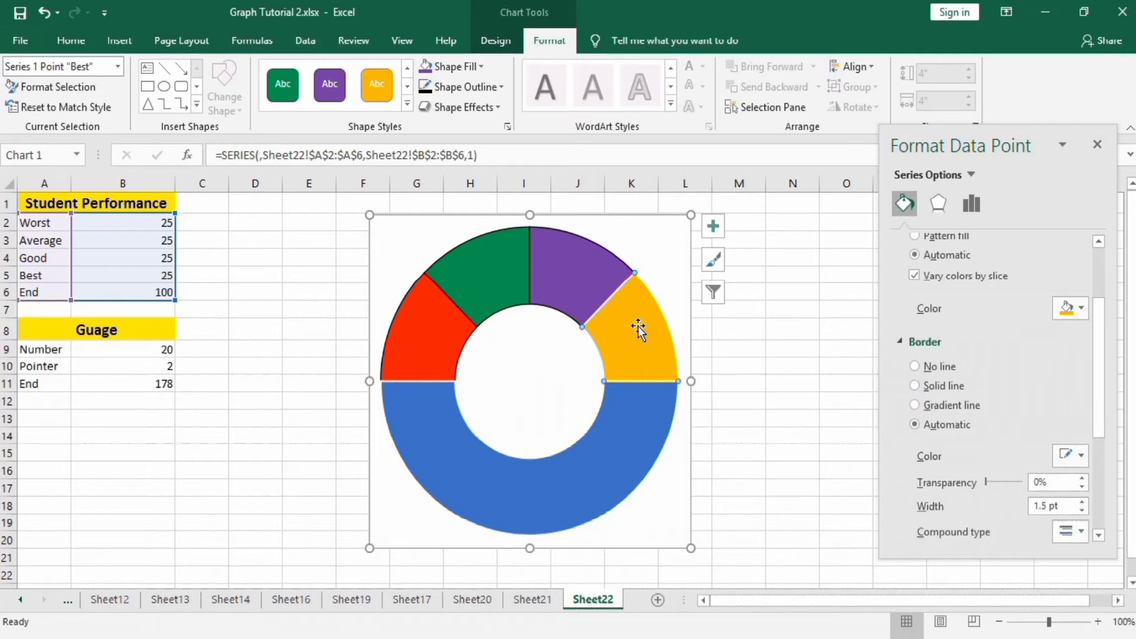
left_click(376, 85)
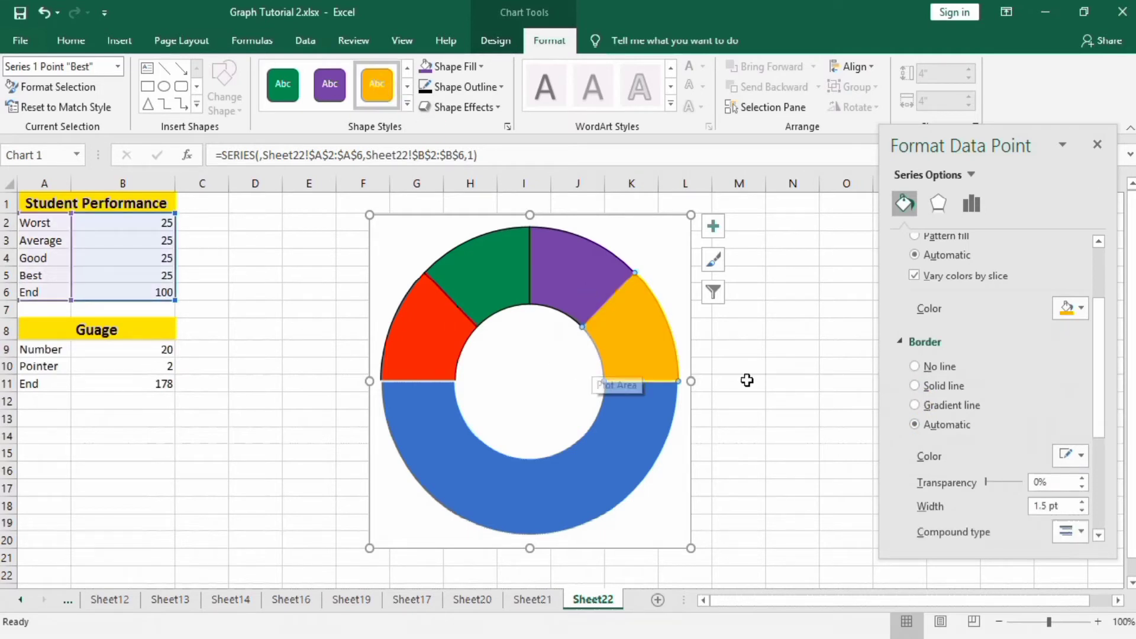
left_click(914, 386)
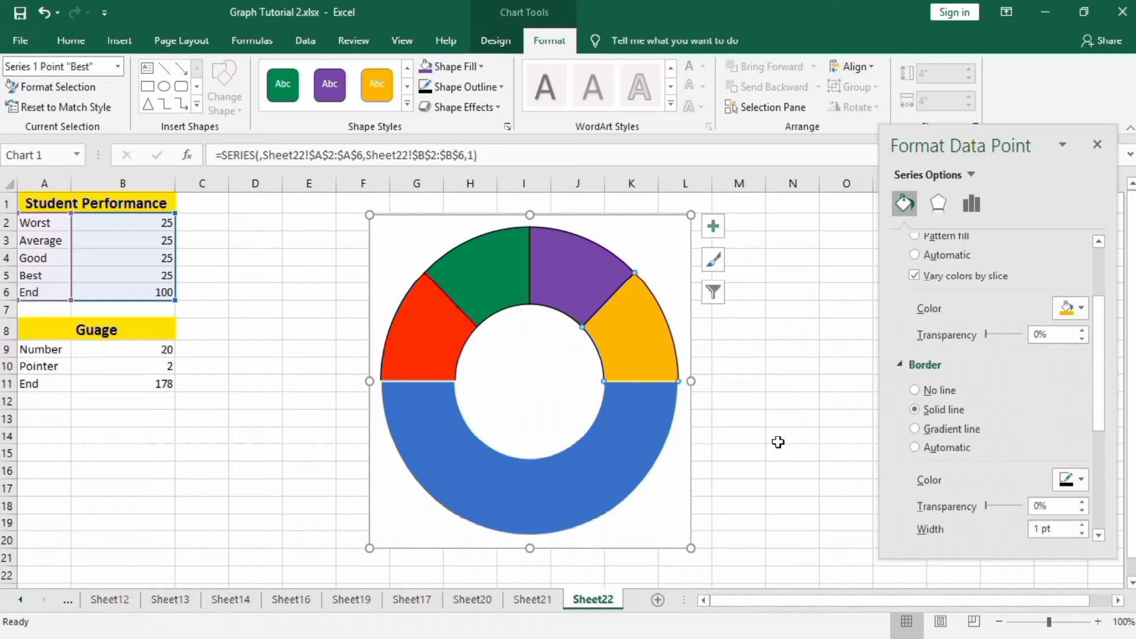
Hide the End slice of the doughnut by setting it to no fill and no border line
left_click(602, 458)
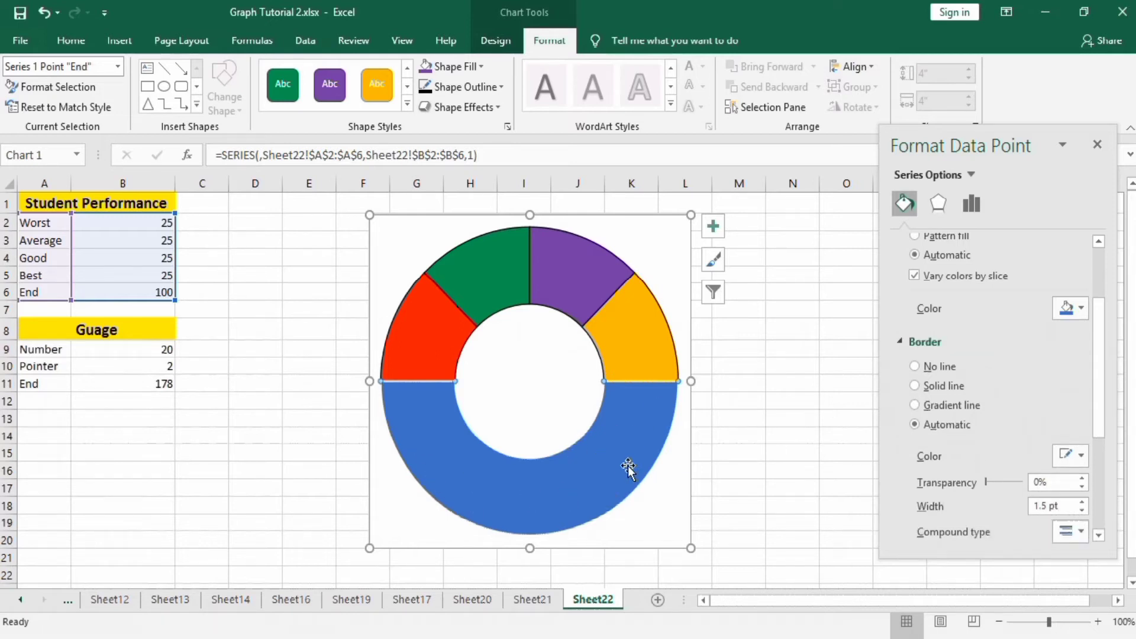
left_click_drag(1107, 362, 1100, 312)
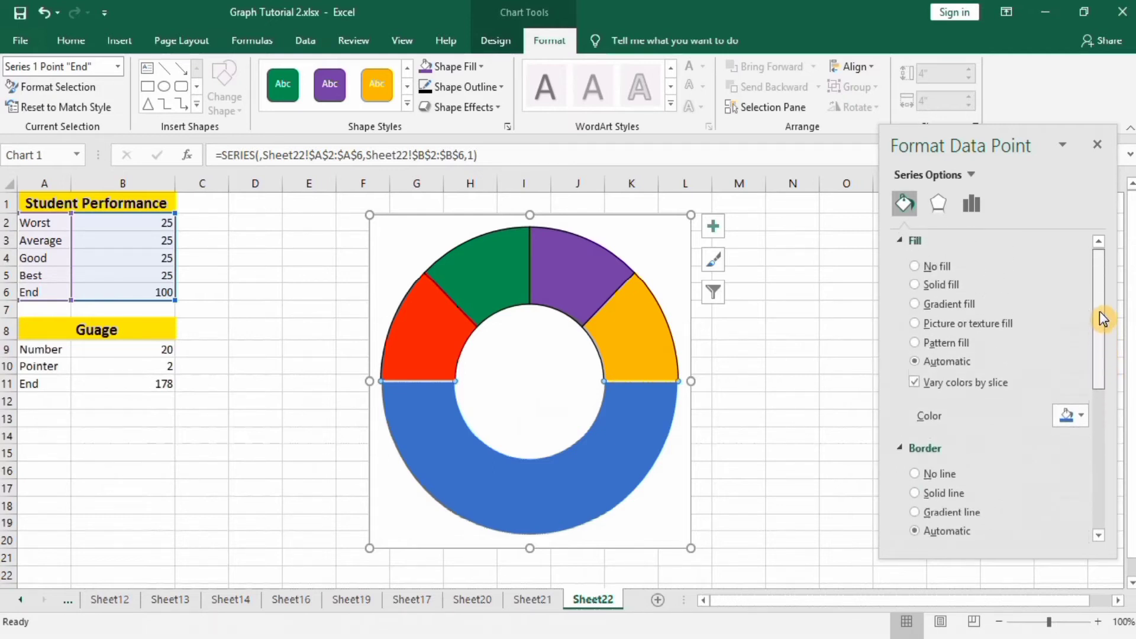
left_click(919, 268)
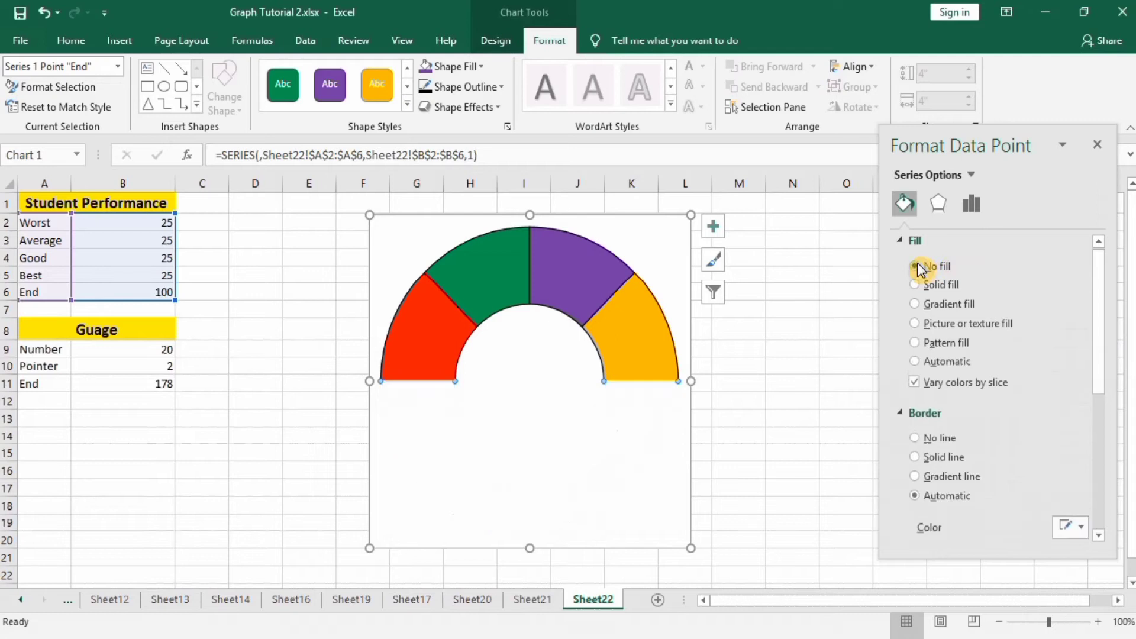
left_click(915, 439)
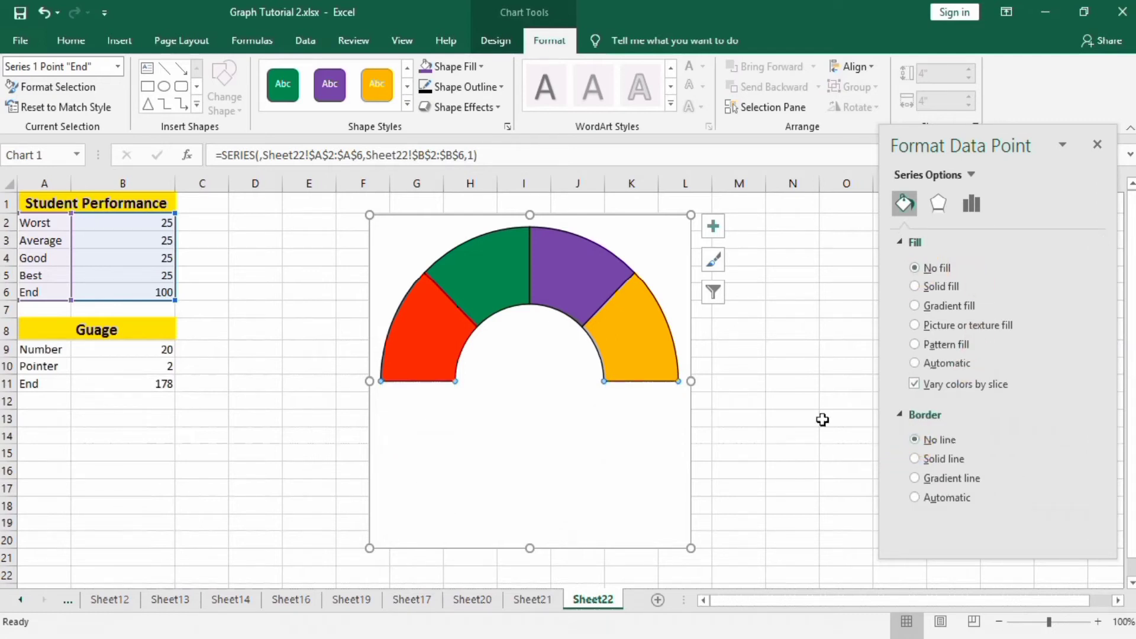
left_click(823, 384)
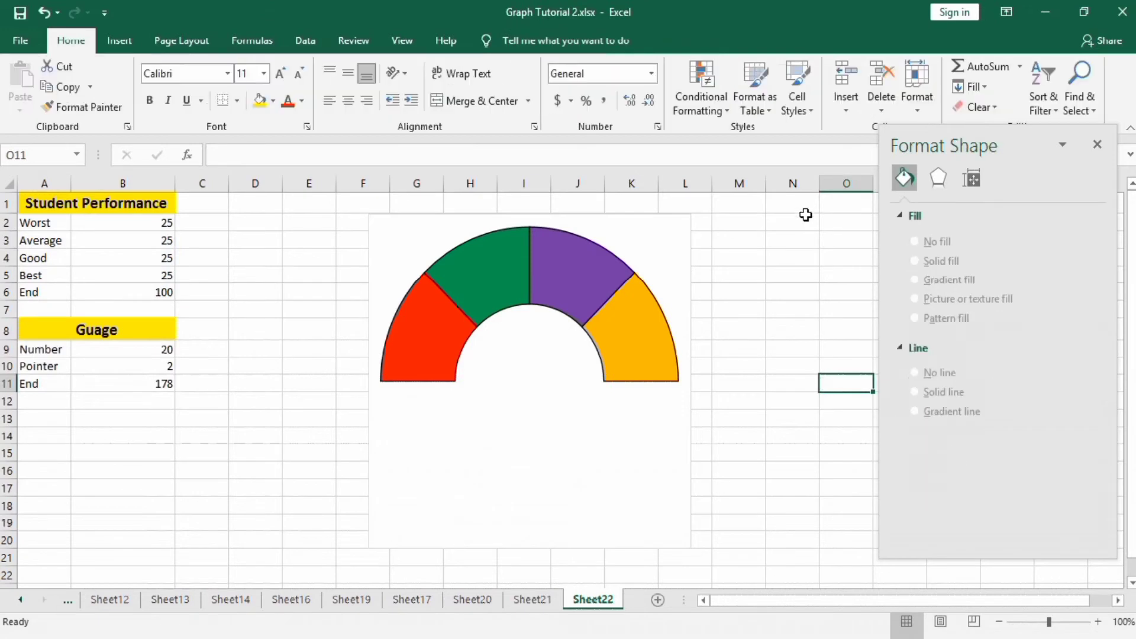
Add data labels to the doughnut chart's series
left_click(641, 326)
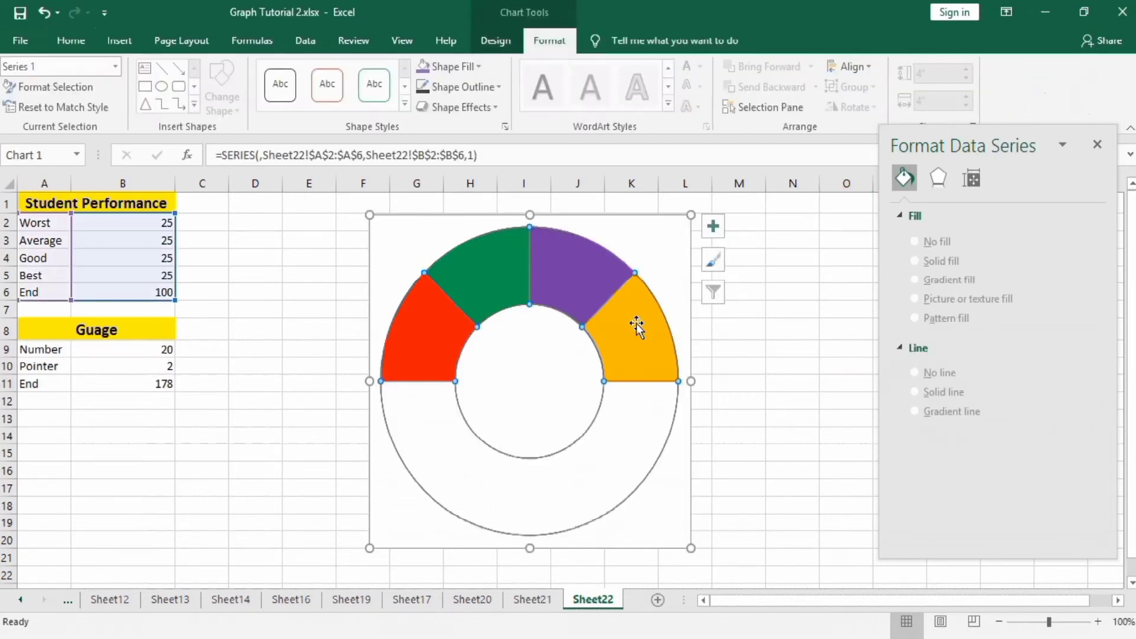
left_click(714, 225)
left_click(754, 267)
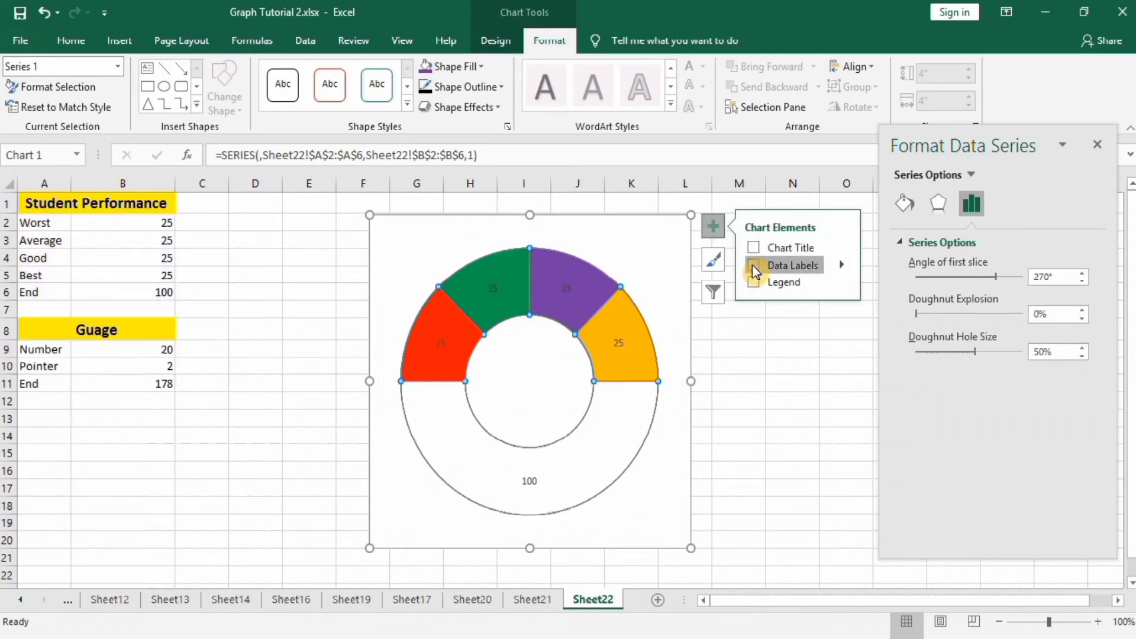
Set the doughnut's data labels to show the category name instead of the value
left_click(564, 289)
right_click(563, 289)
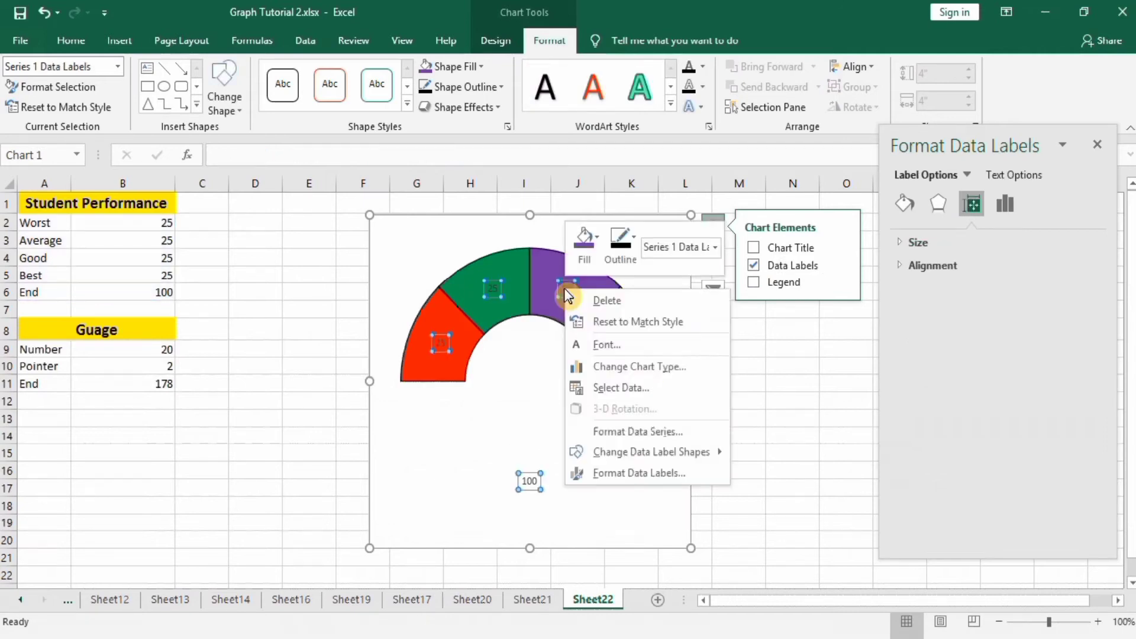
left_click(614, 474)
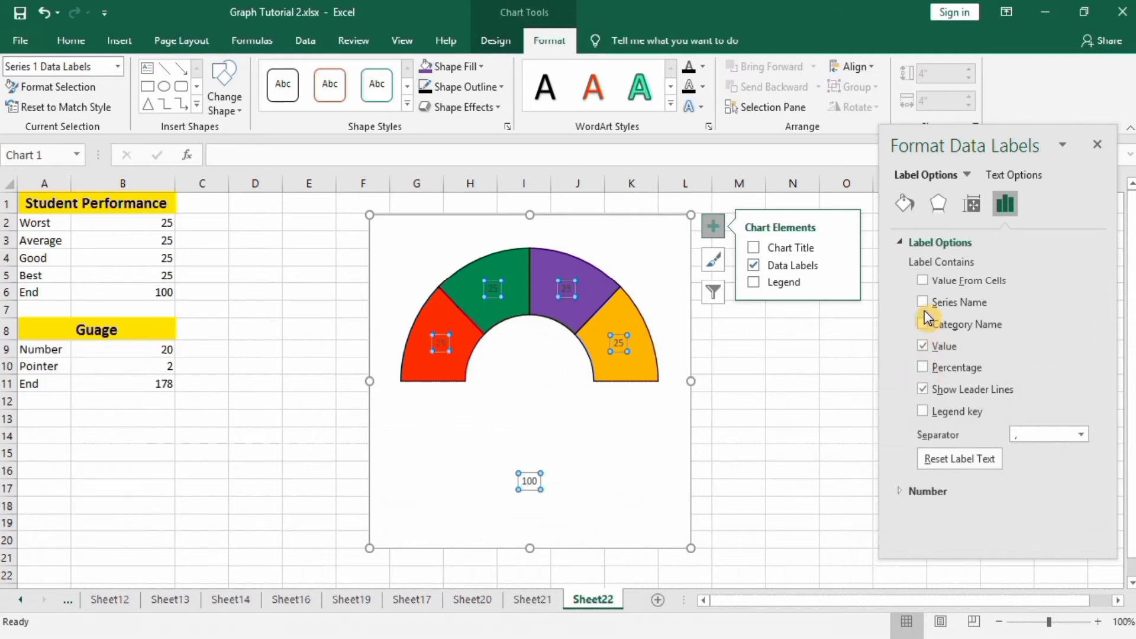
left_click(923, 325)
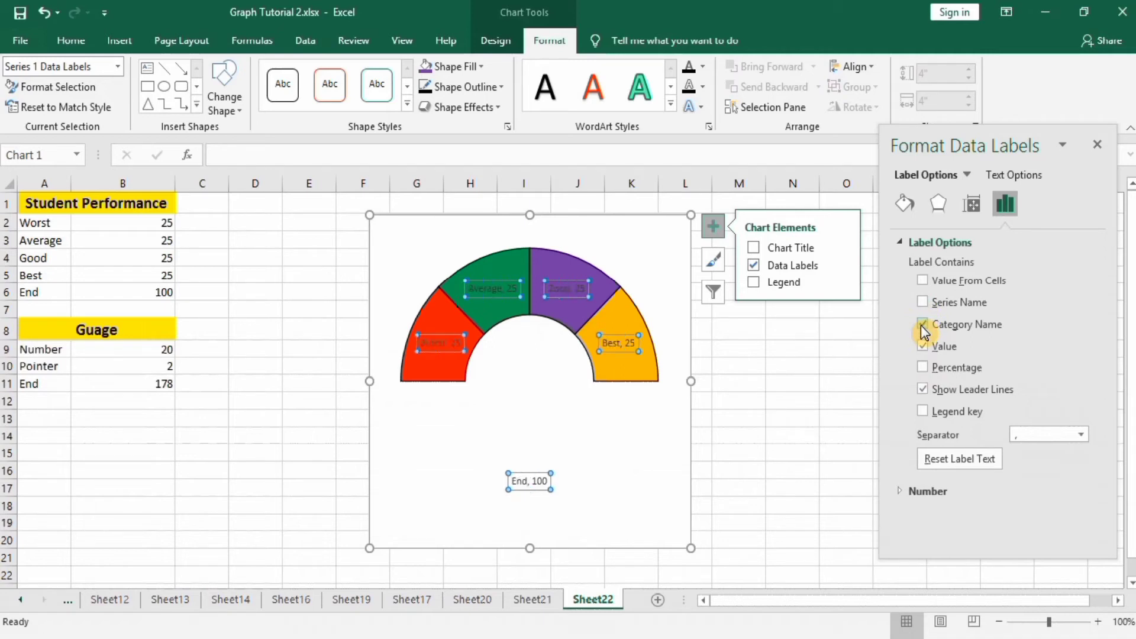
left_click(923, 346)
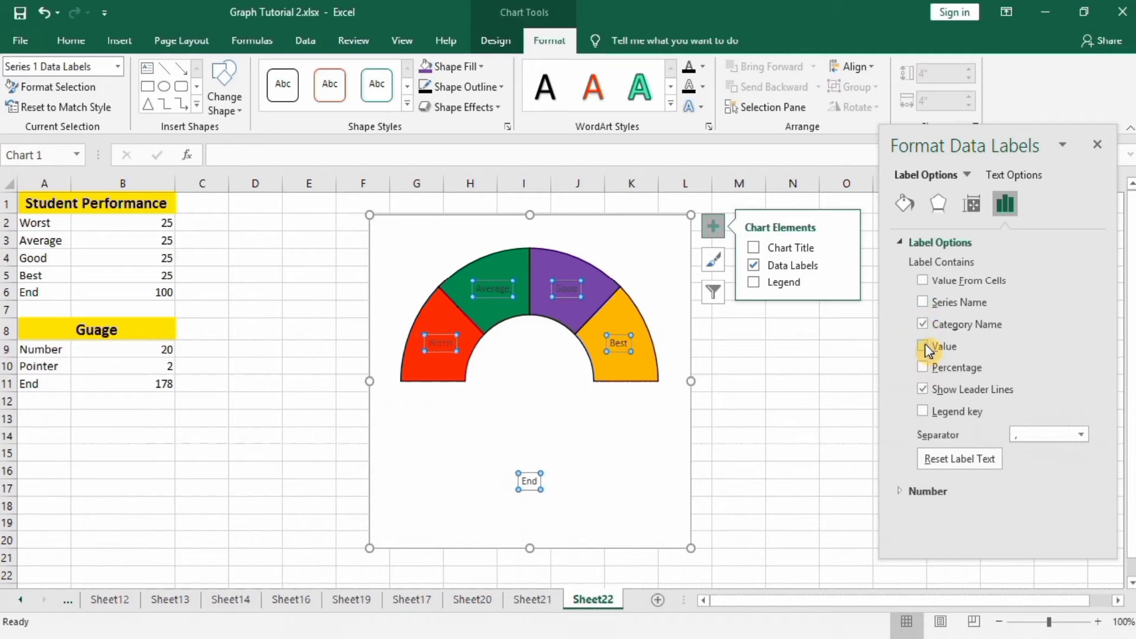
Format the doughnut's data labels as 12 pt bold black text
left_click(70, 40)
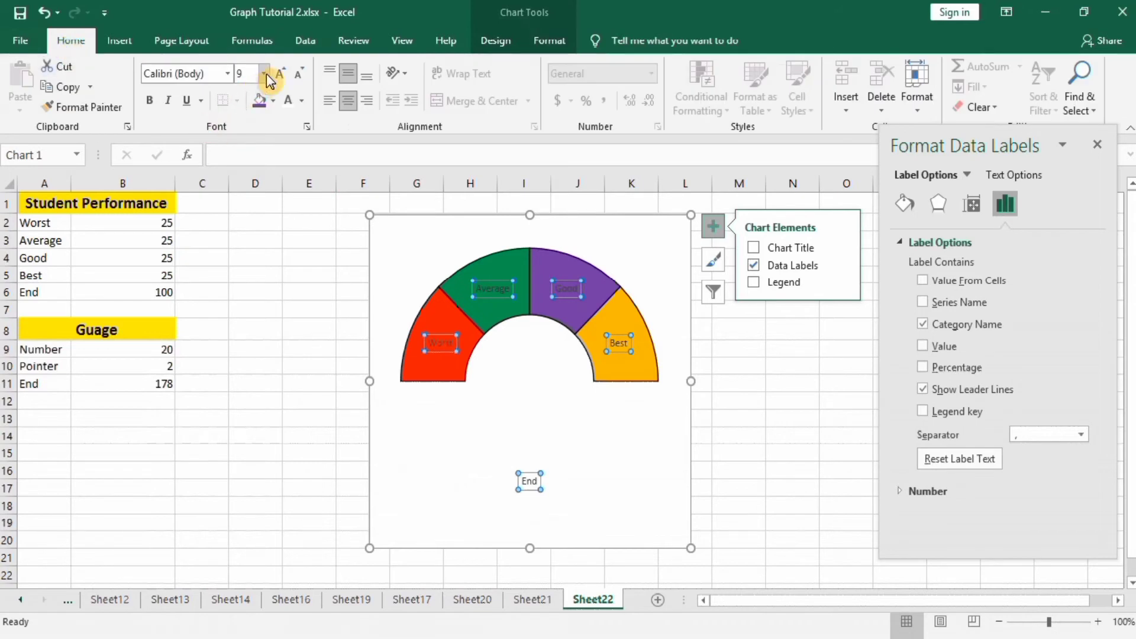
left_click(264, 74)
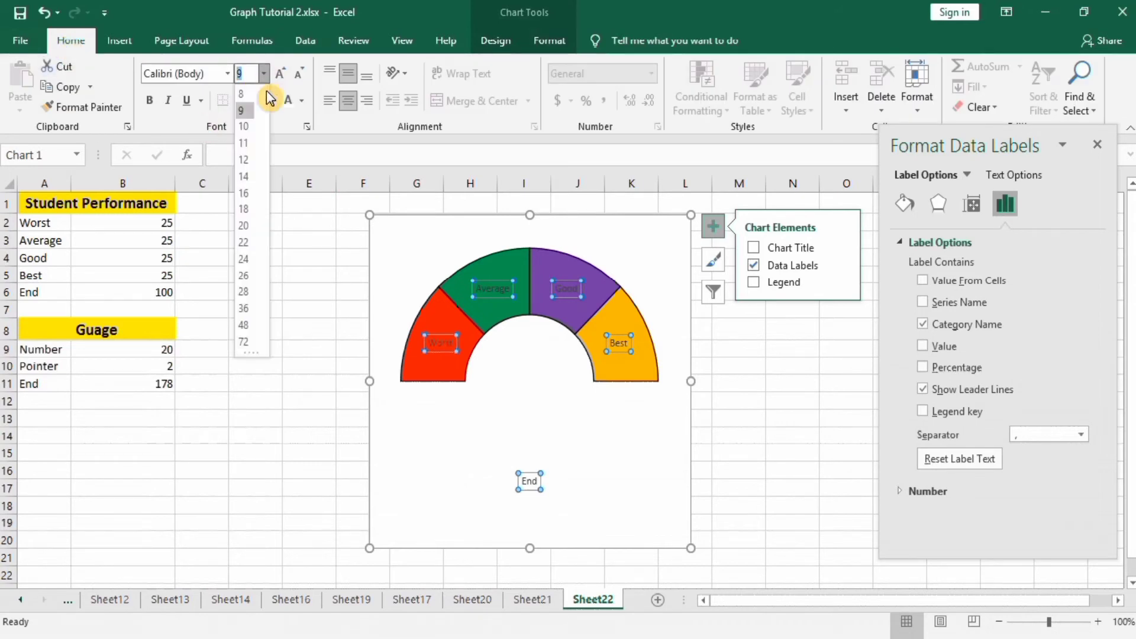
left_click(250, 162)
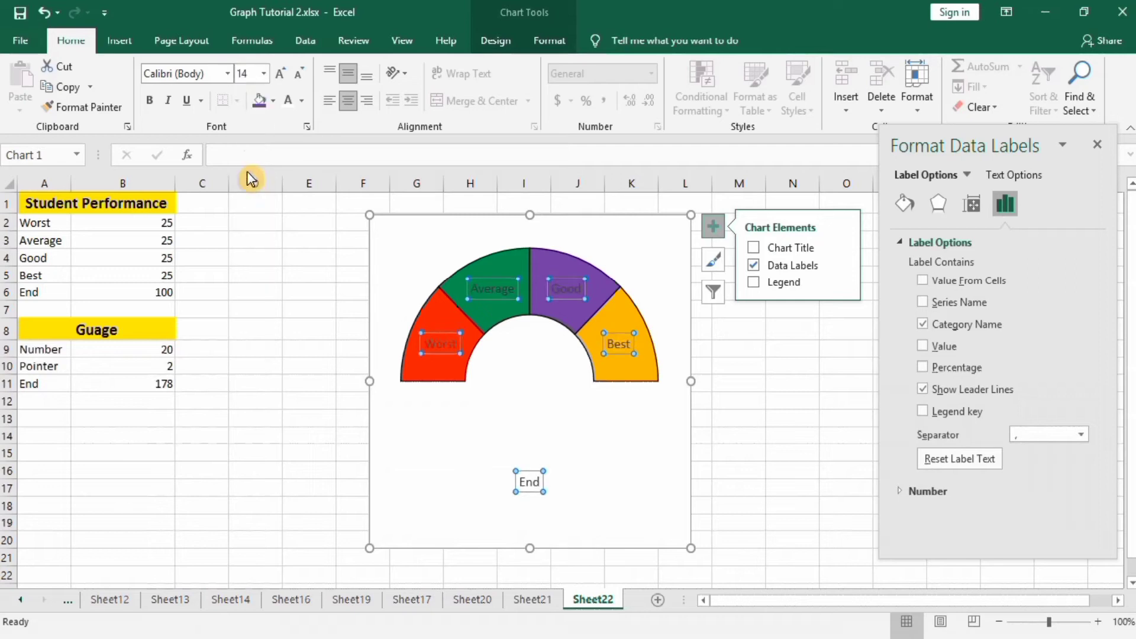
left_click(151, 102)
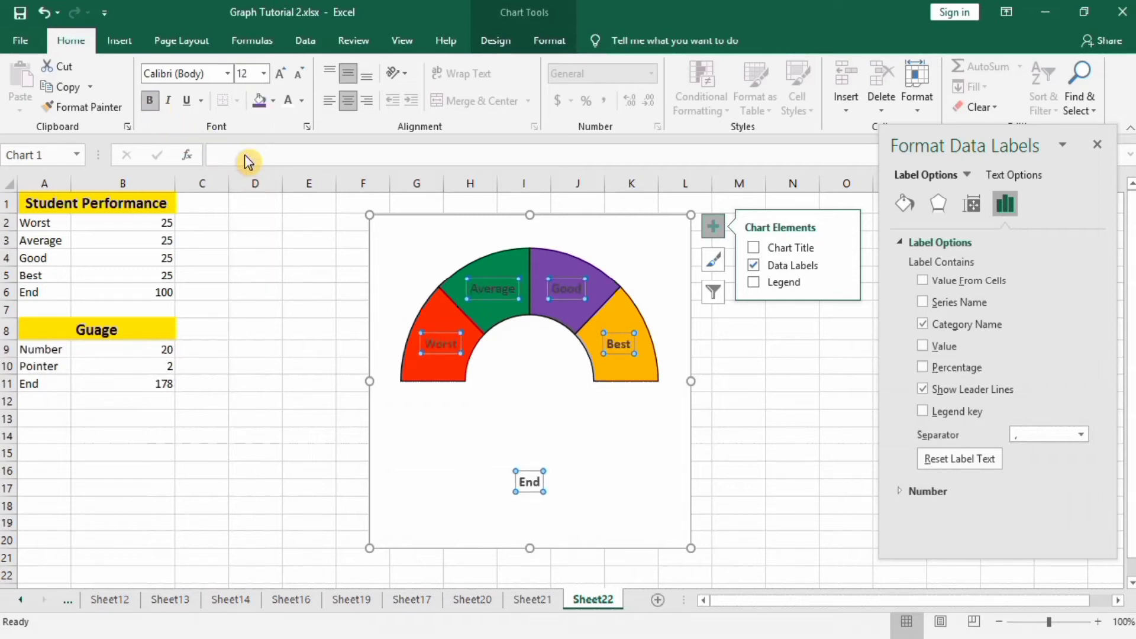
left_click(303, 105)
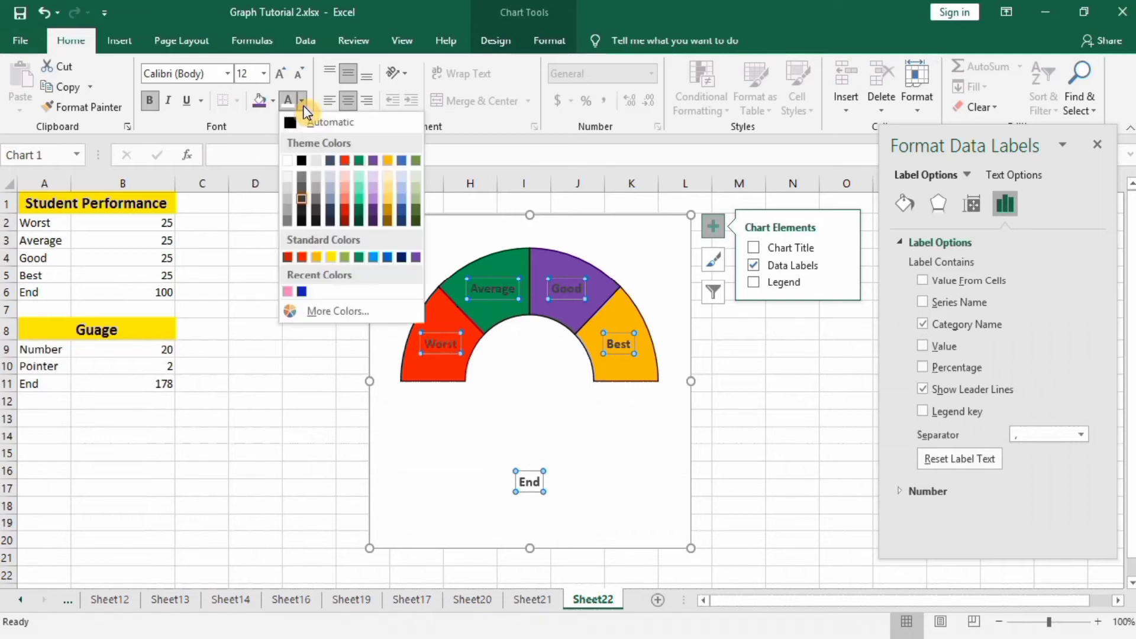
left_click(303, 161)
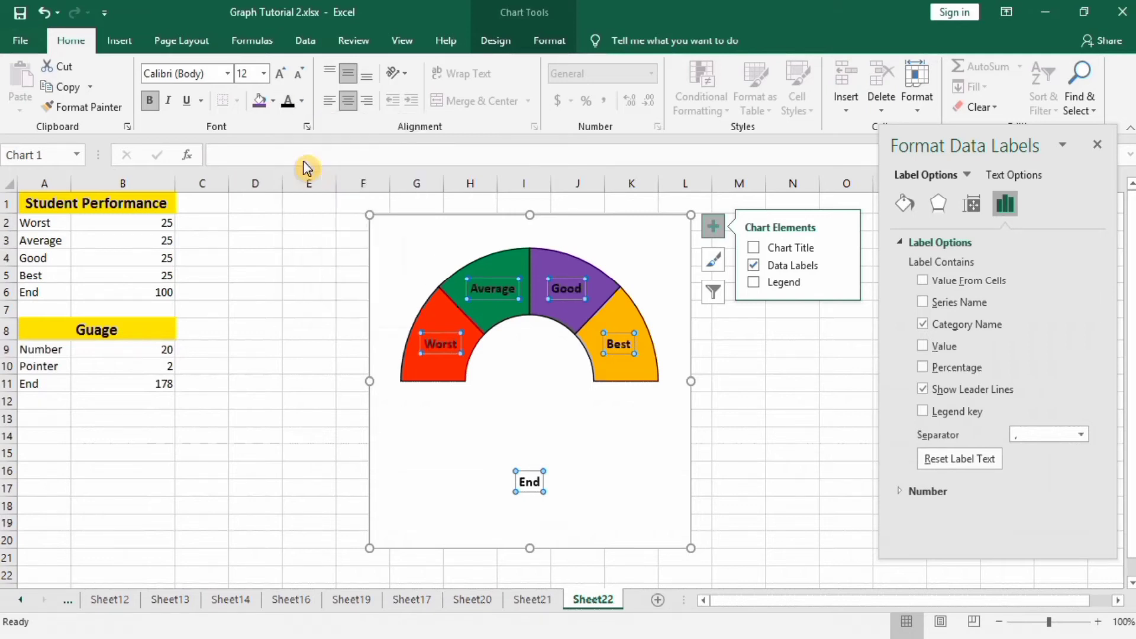
left_click(796, 403)
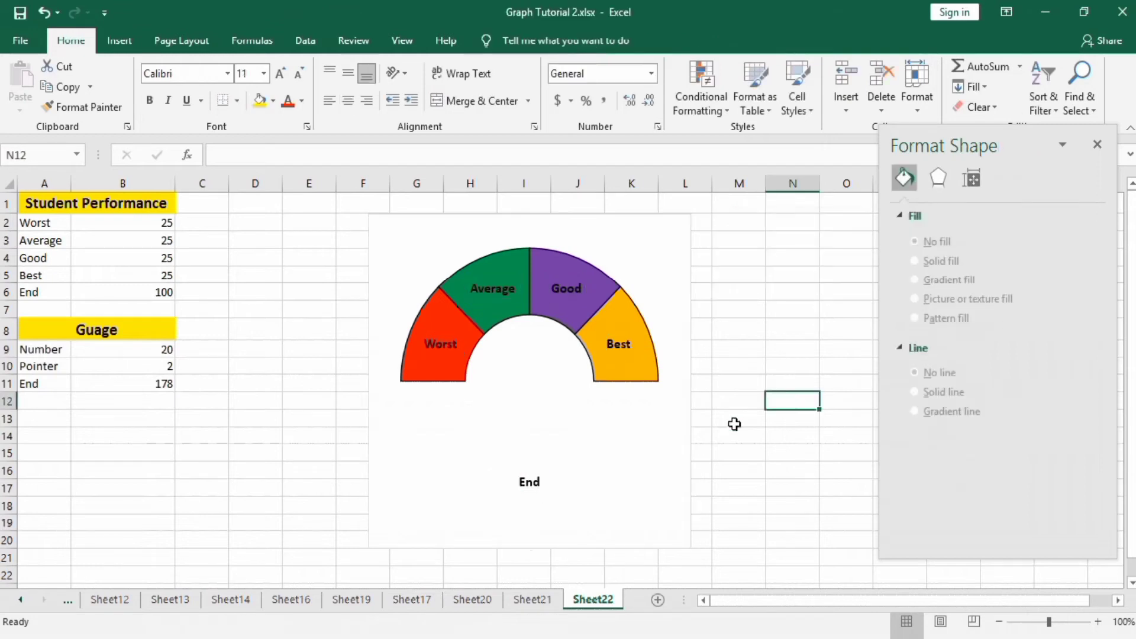
Delete only the End data label from the doughnut chart
left_click(533, 481)
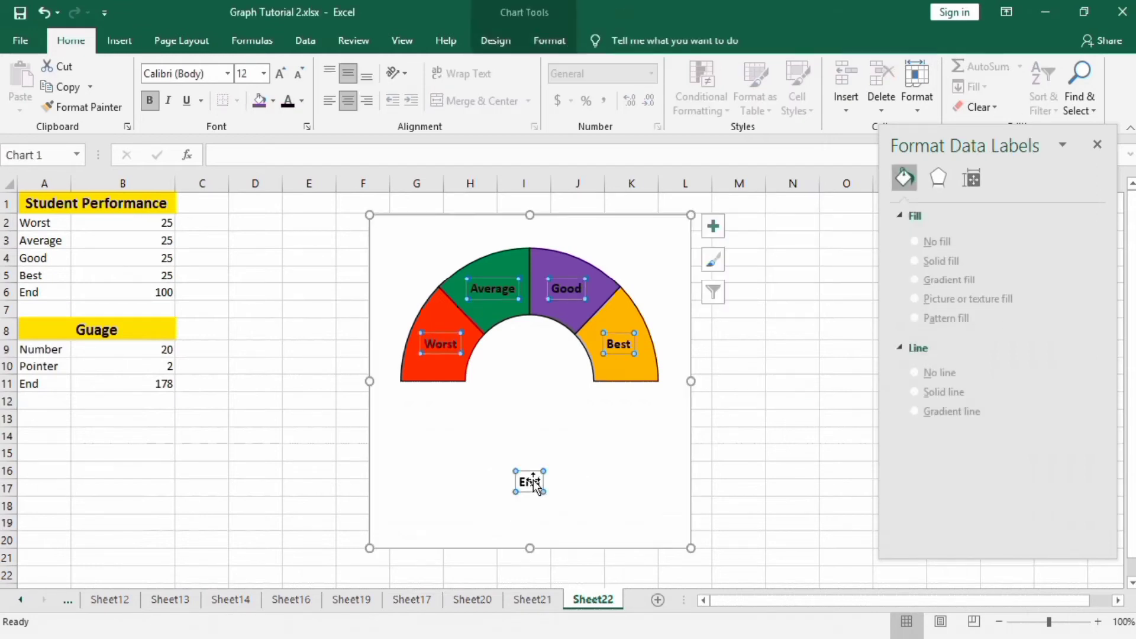
left_click(530, 481)
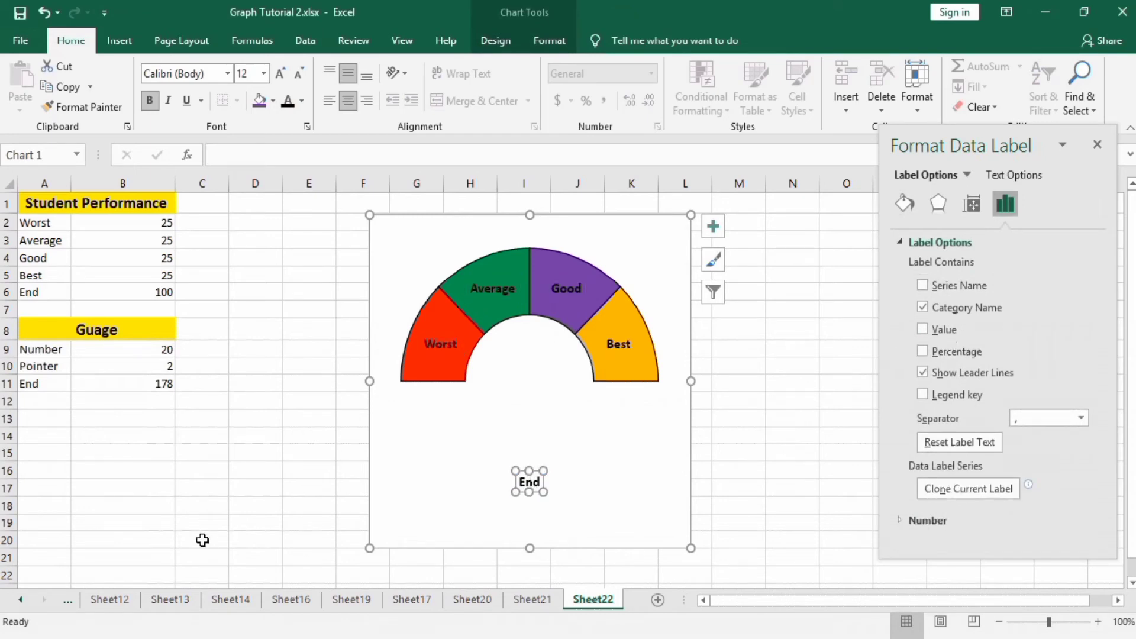
key("Delete")
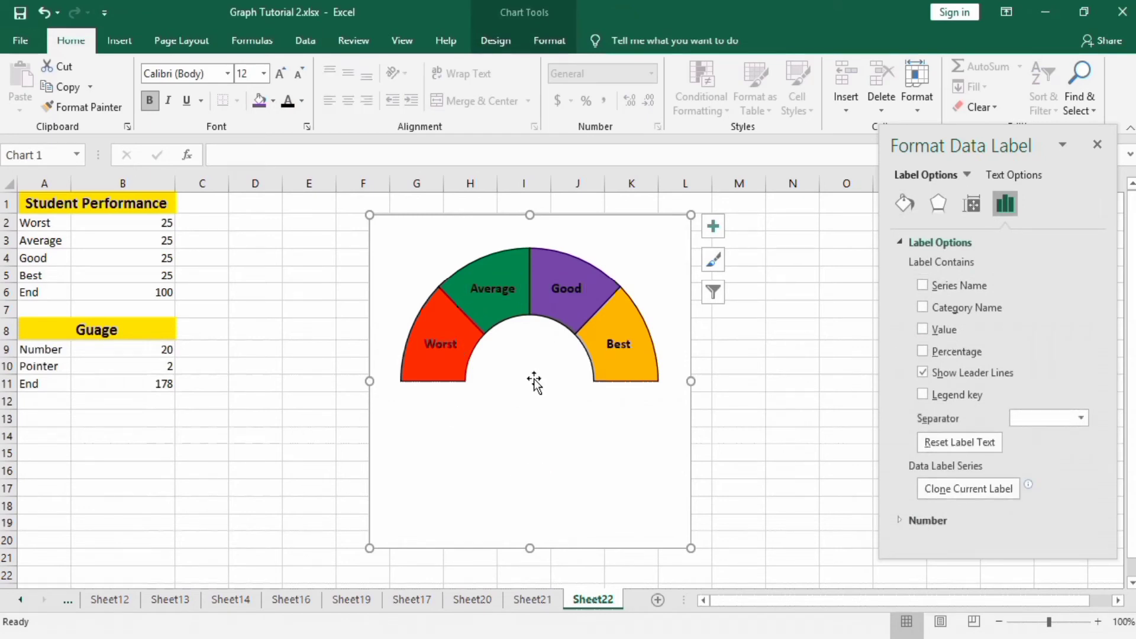
Add a data series named Guage to the chart, with its values from cells B9:B11
left_click(590, 276)
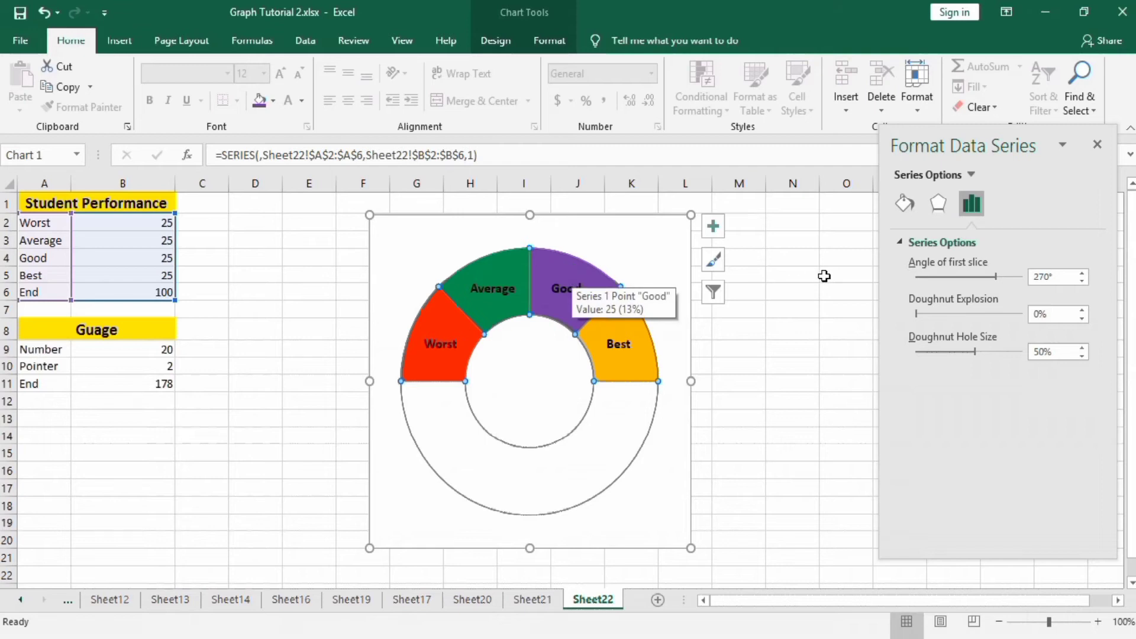
right_click(575, 274)
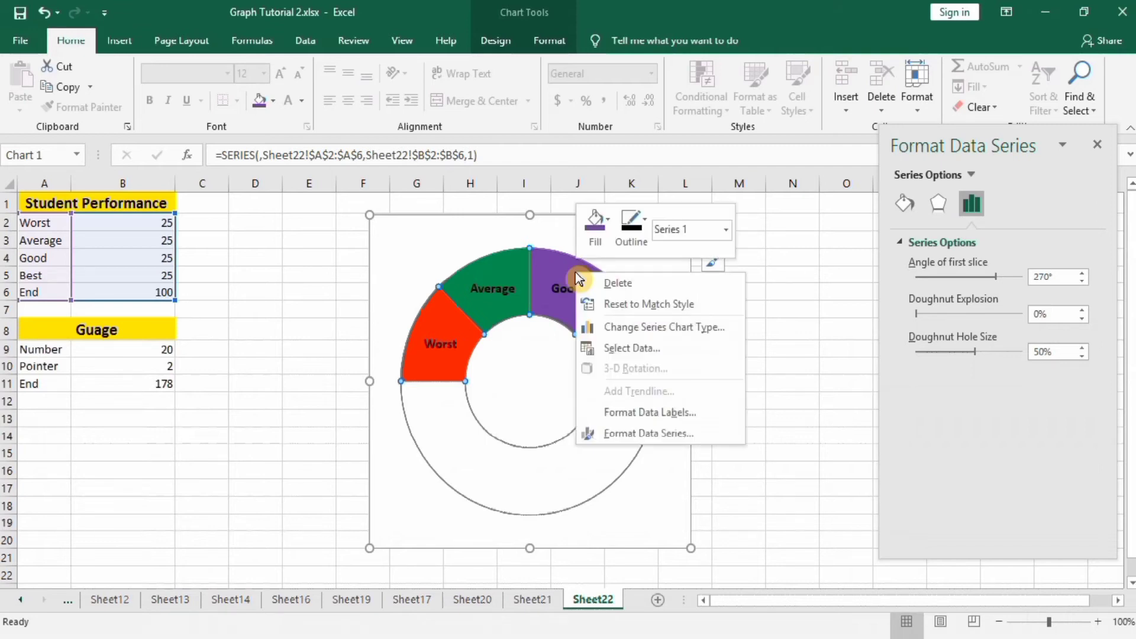
left_click(645, 349)
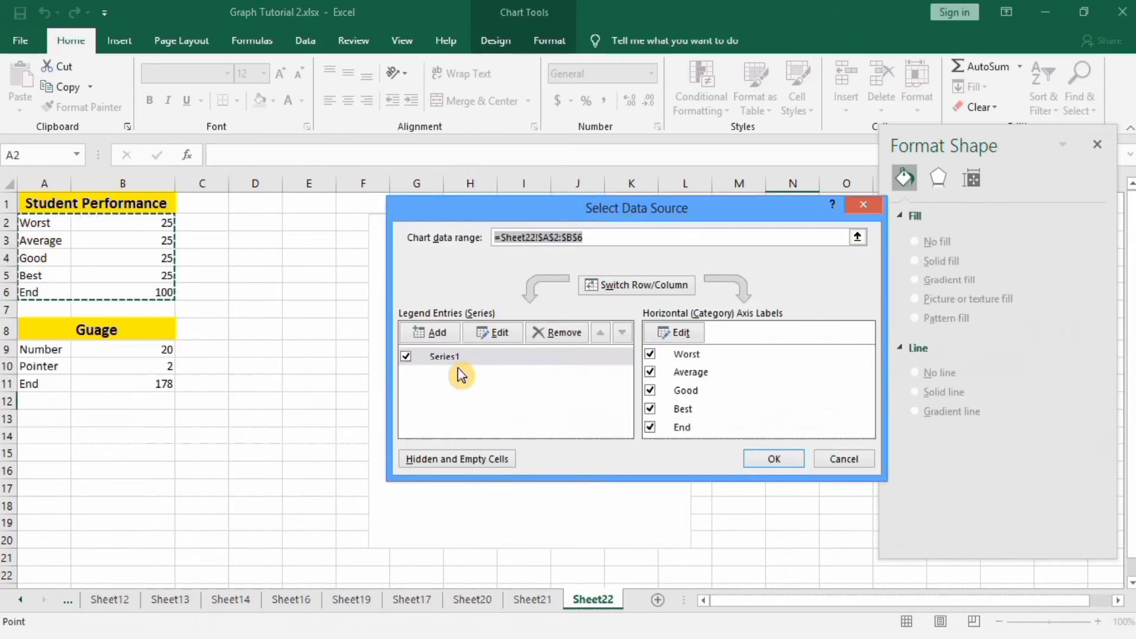
left_click(437, 334)
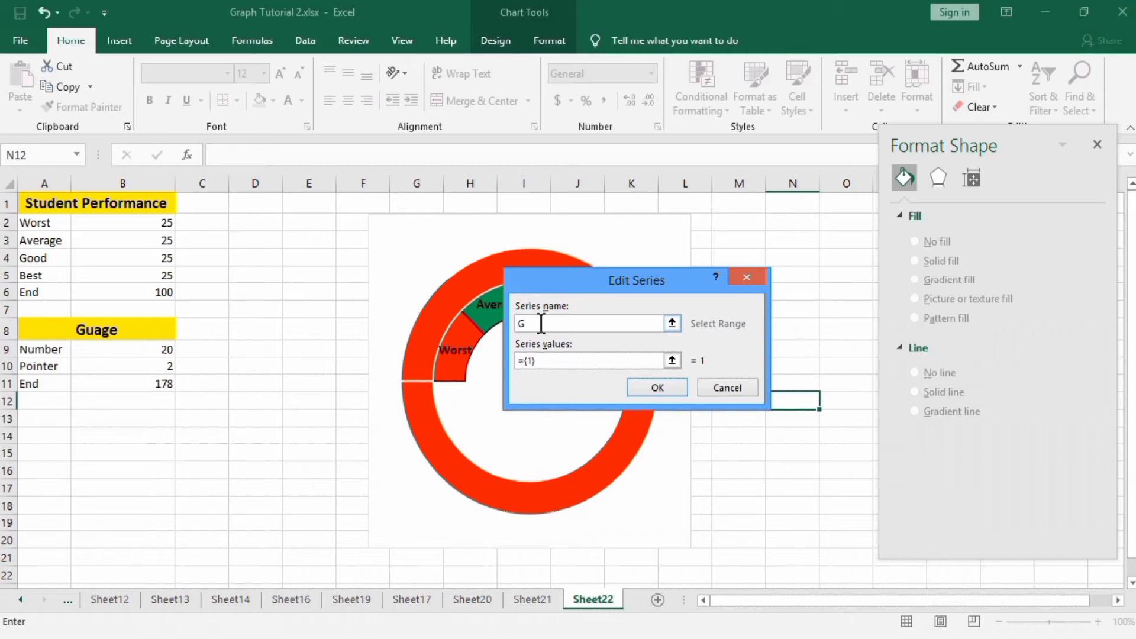
left_click(546, 360)
left_click_drag(153, 353, 152, 384)
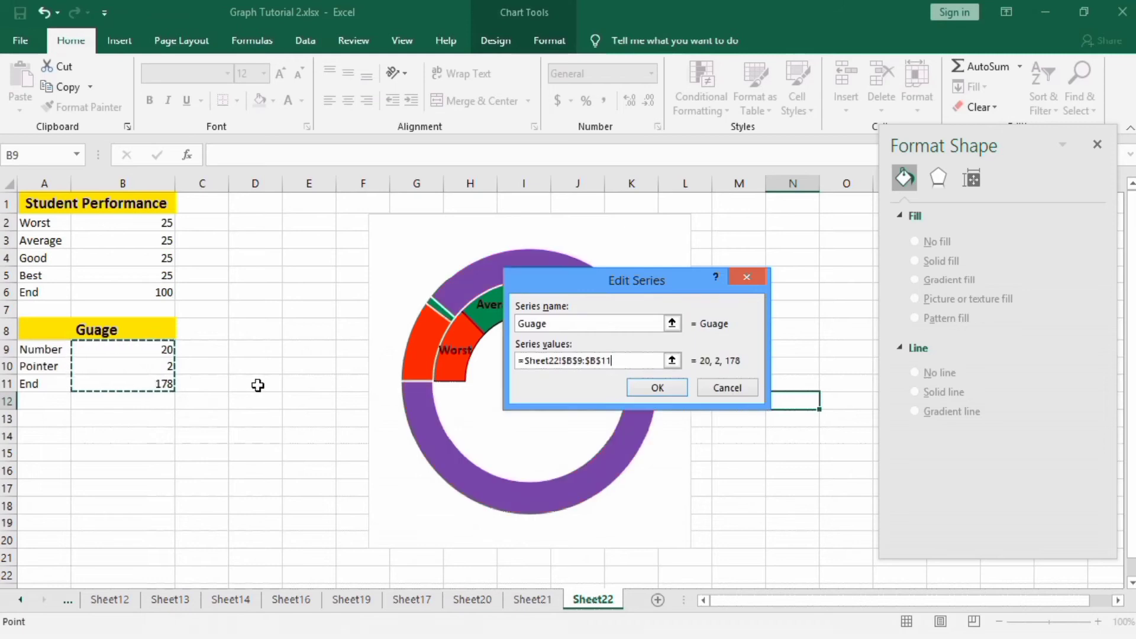
left_click(662, 388)
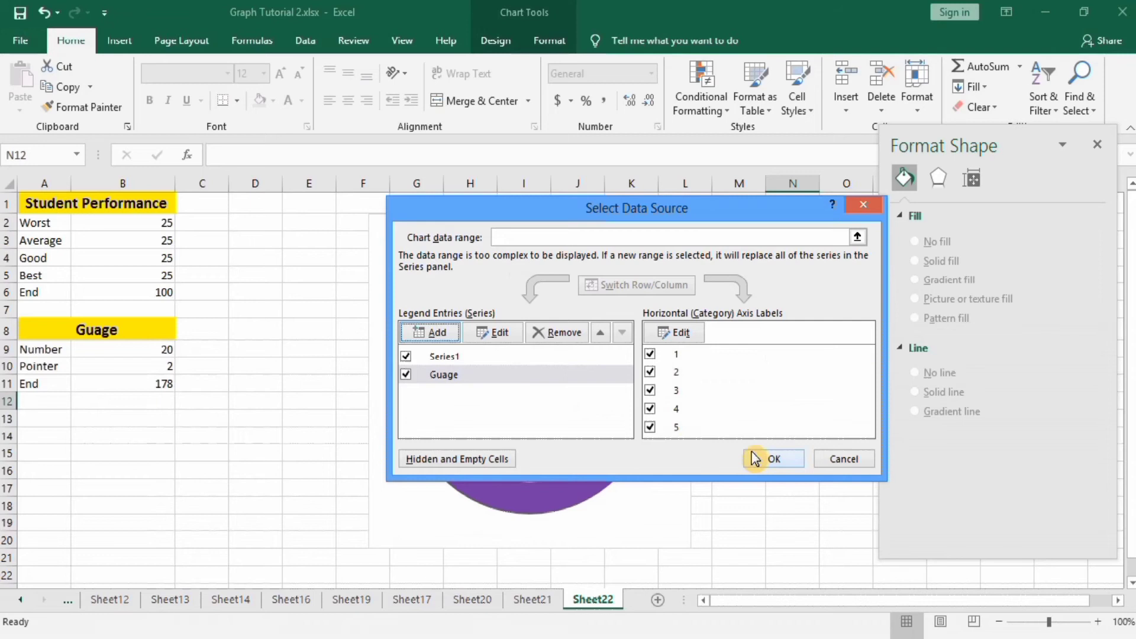
left_click(774, 459)
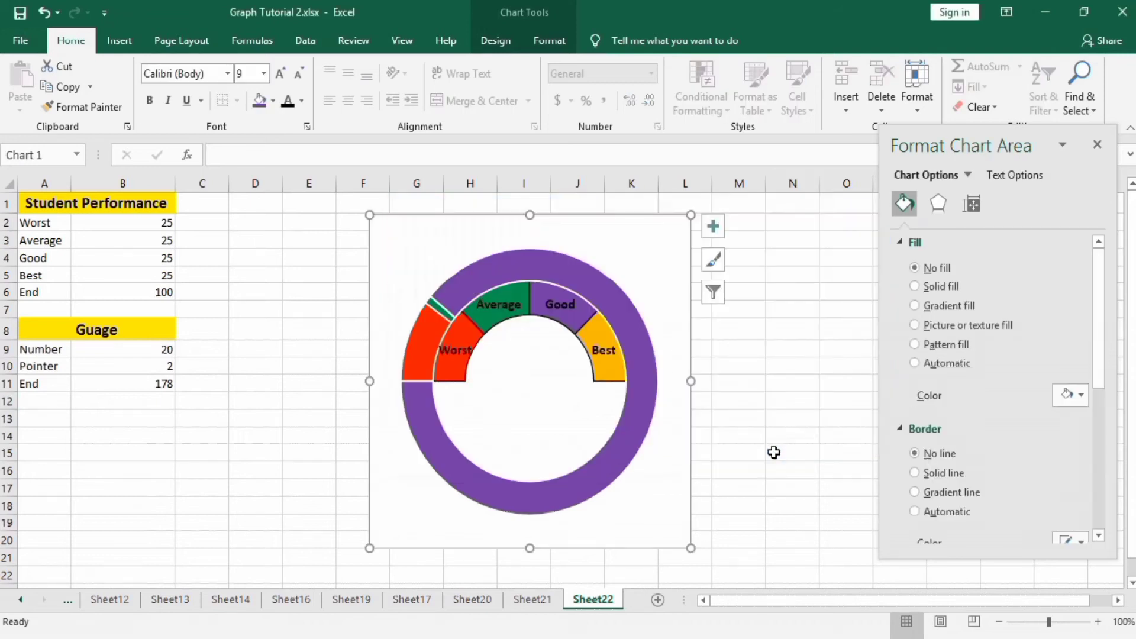
Change the Guage series' chart type to Pie, leaving Series1 as a doughnut
mouse_move(632, 323)
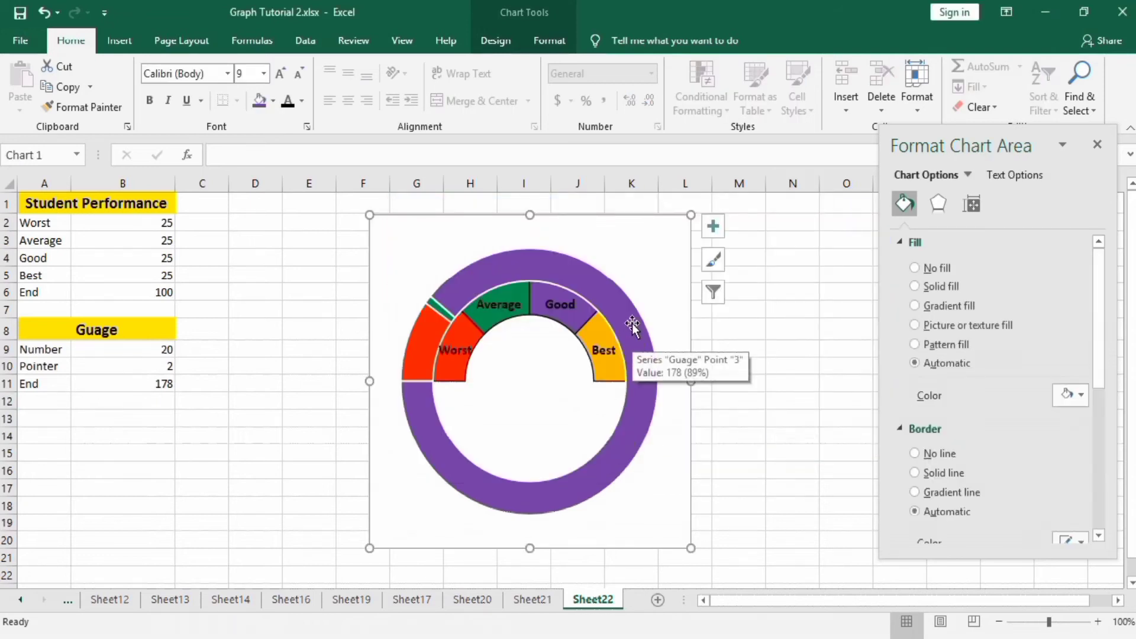
left_click(632, 322)
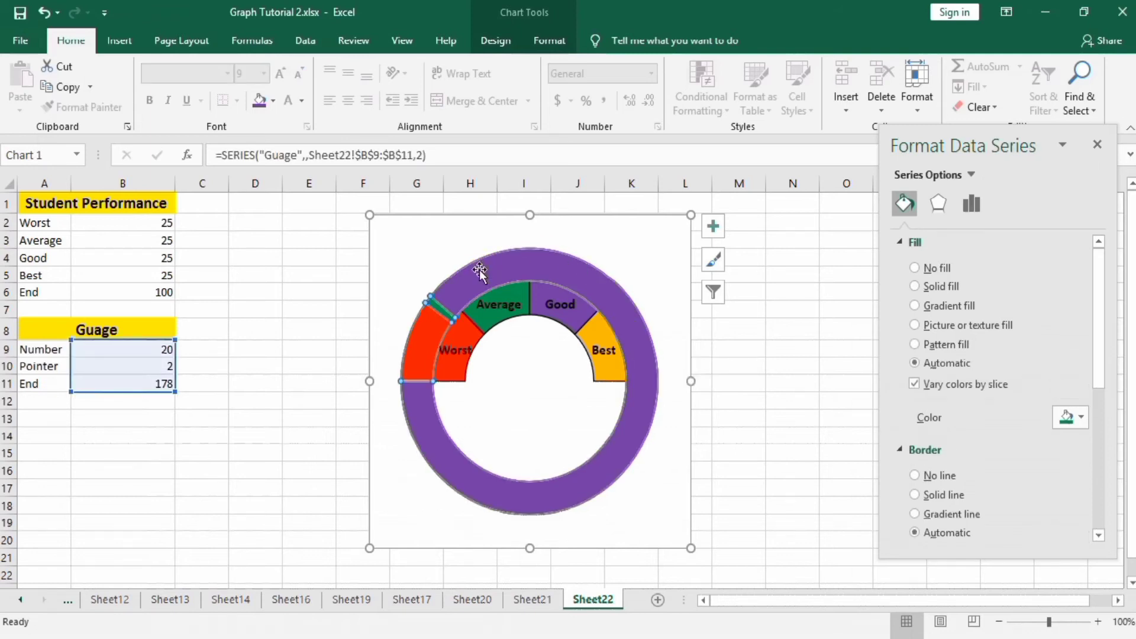
right_click(591, 278)
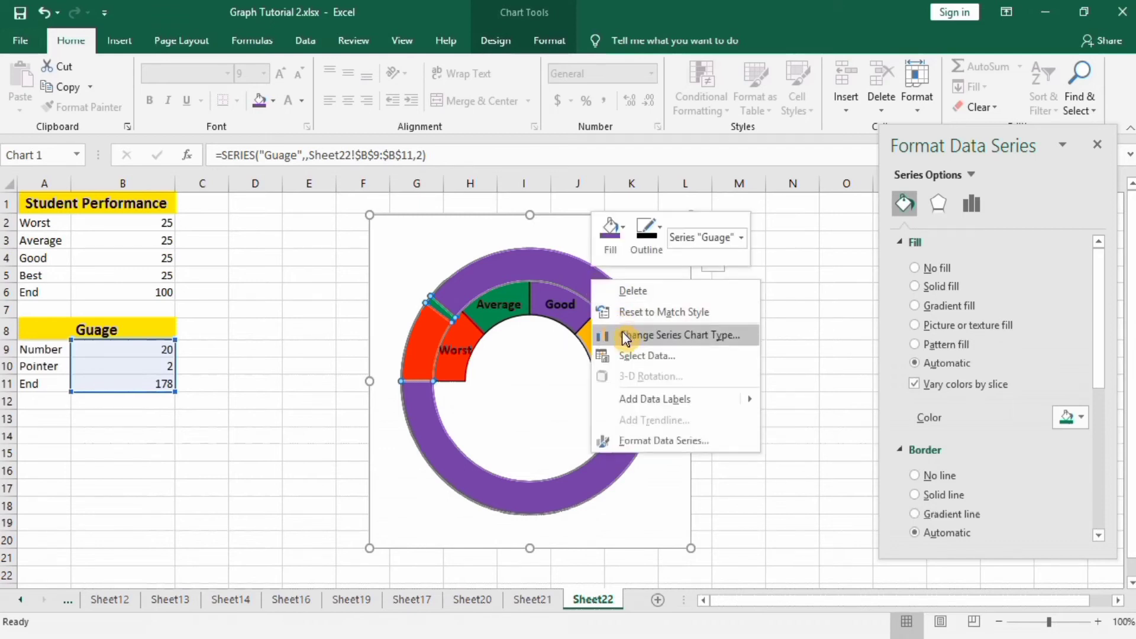
left_click(657, 336)
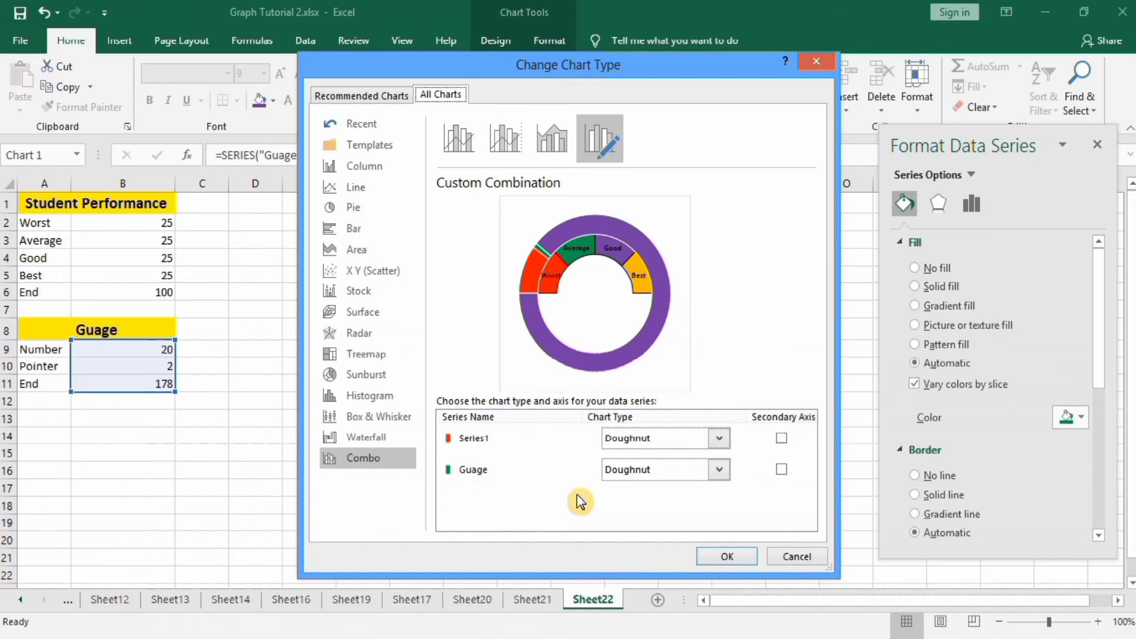
left_click(722, 471)
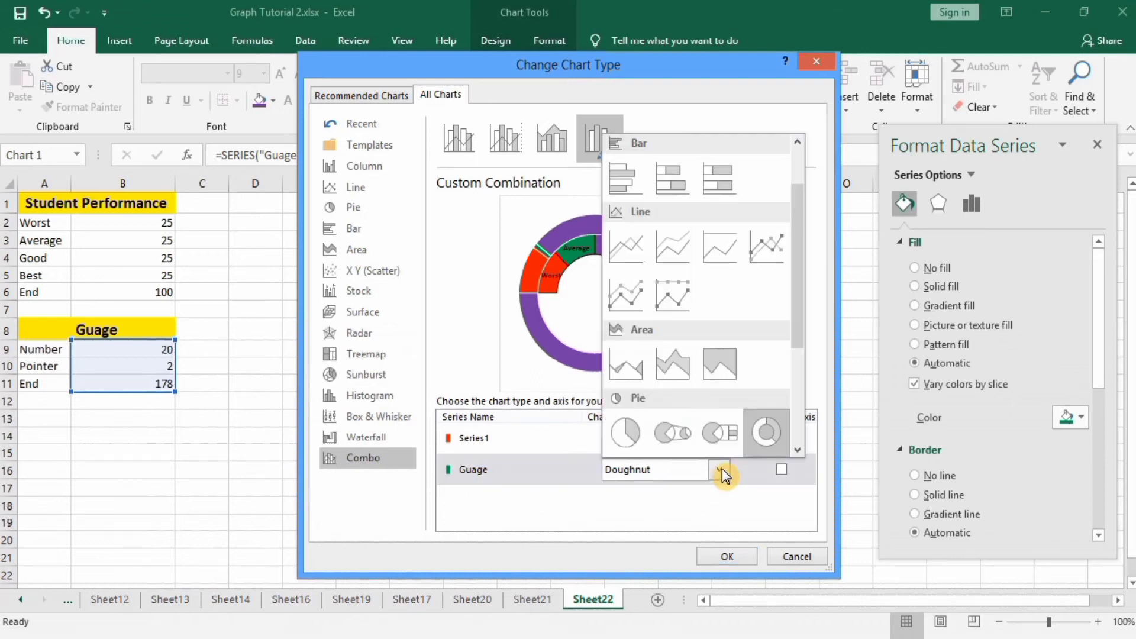
left_click(629, 434)
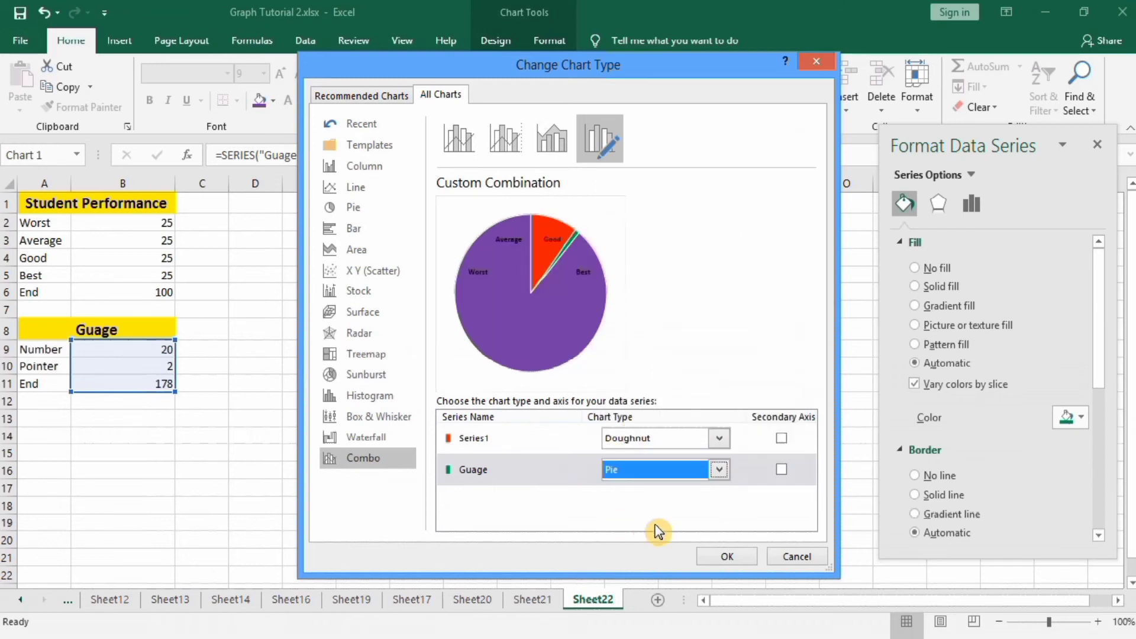
left_click(736, 559)
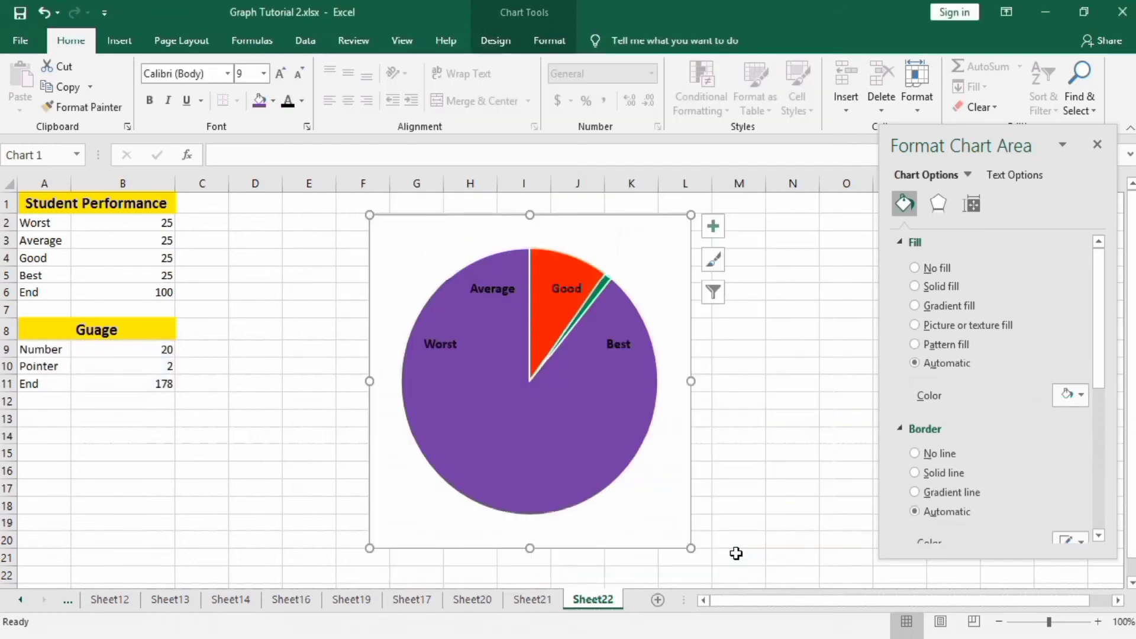
Set the angle of the first slice to 270° for the Guage pie series
left_click(624, 410)
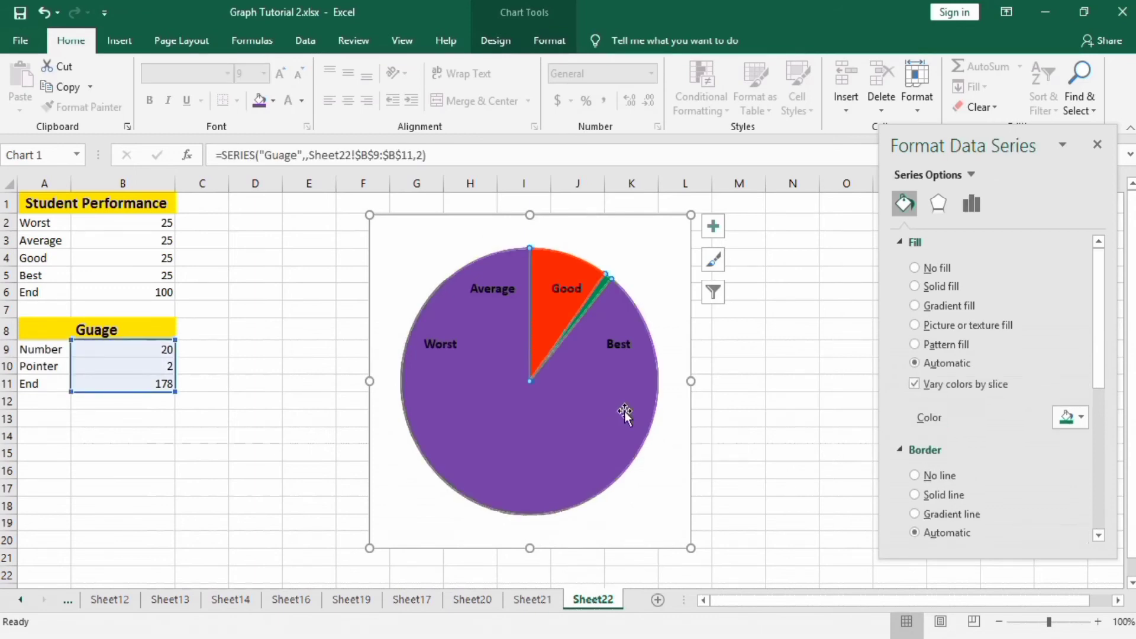
right_click(627, 399)
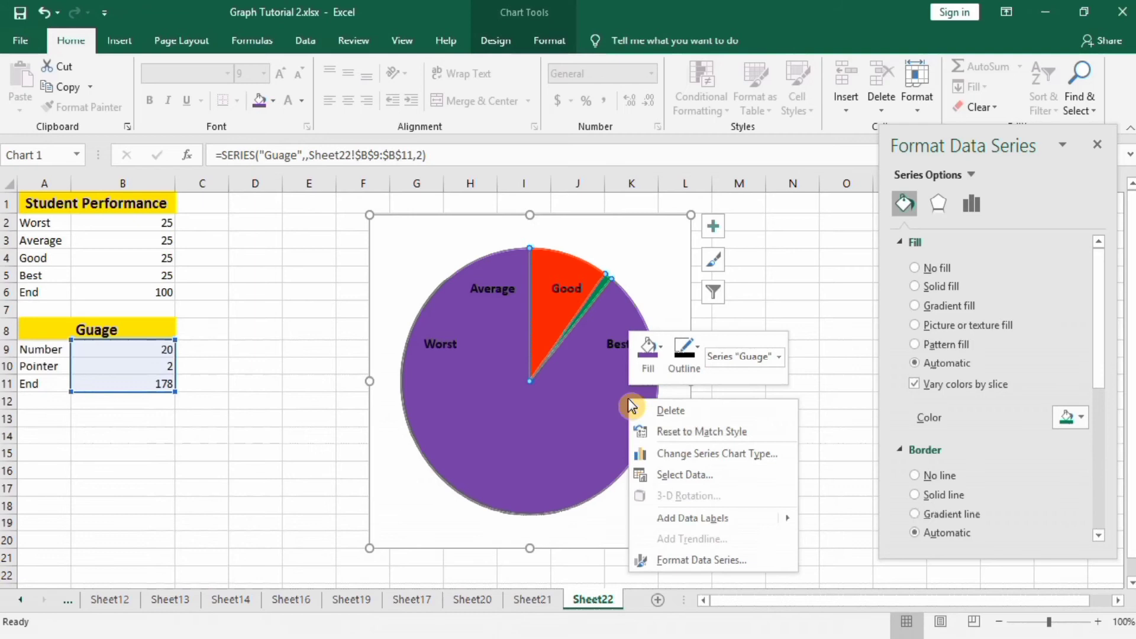
left_click(686, 560)
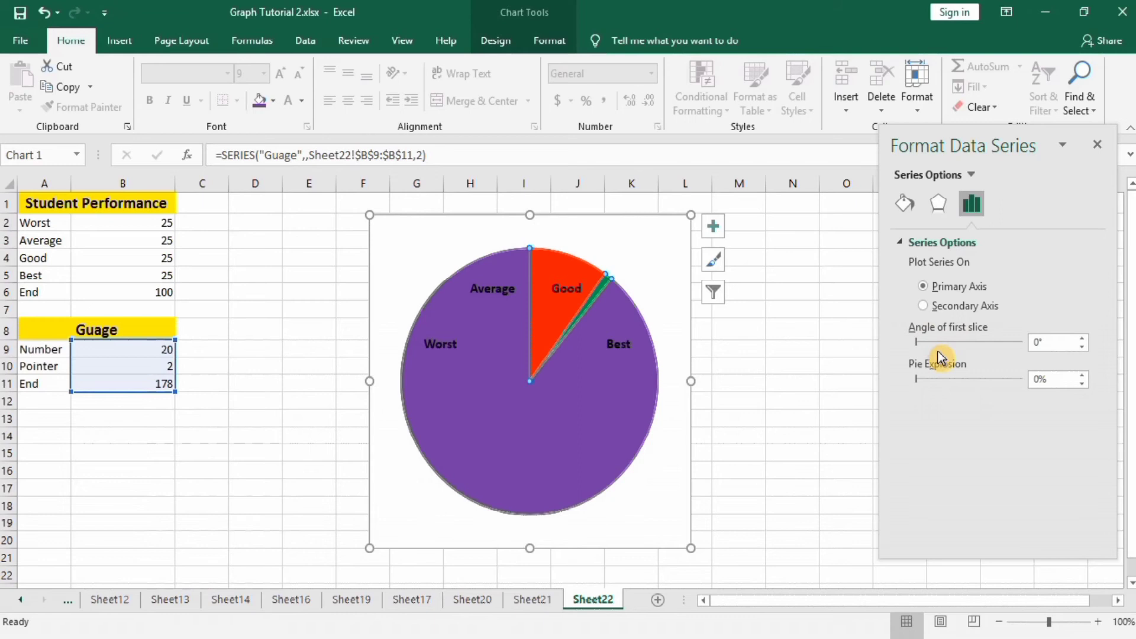
left_click(1032, 343)
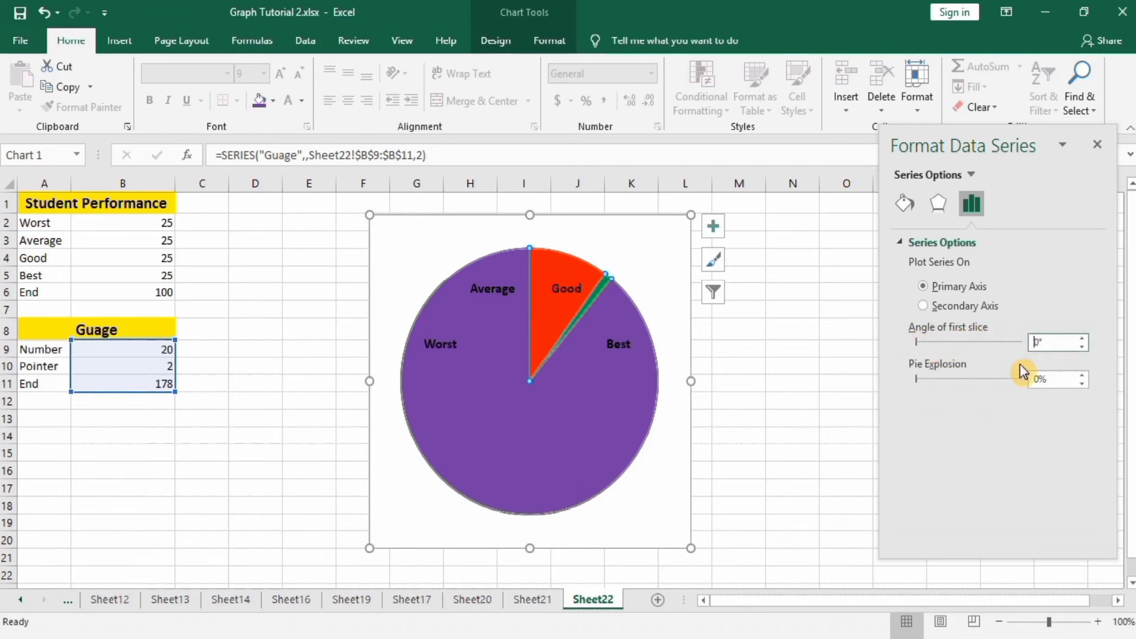
type("27")
left_click(852, 443)
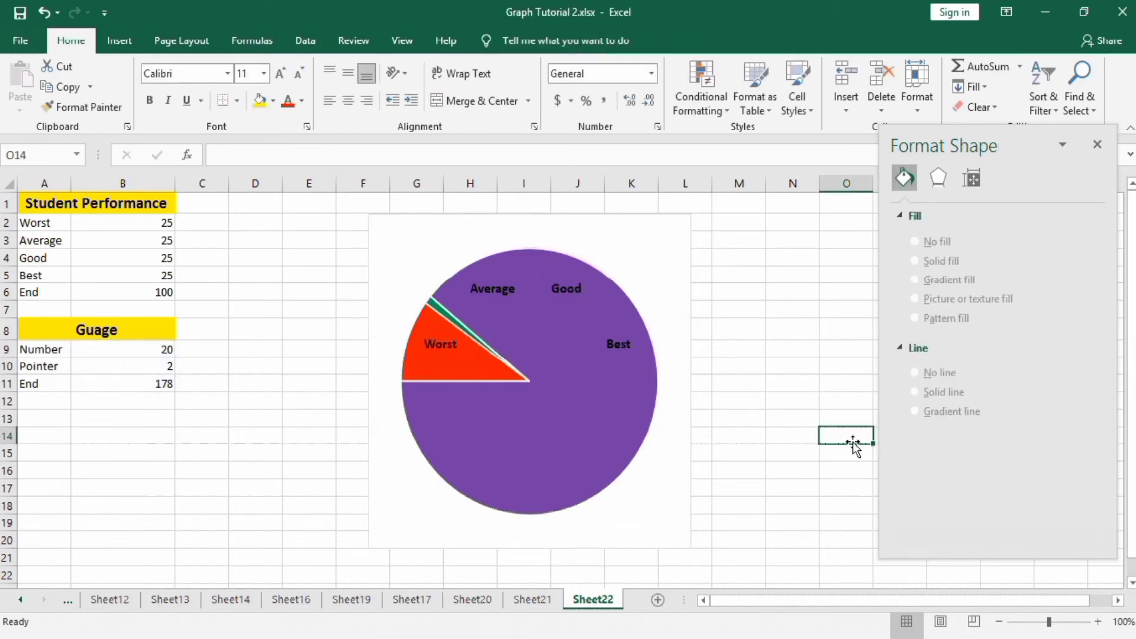
Remove the fill and the border from the large purple End slice of the Guage pie
left_click(550, 424)
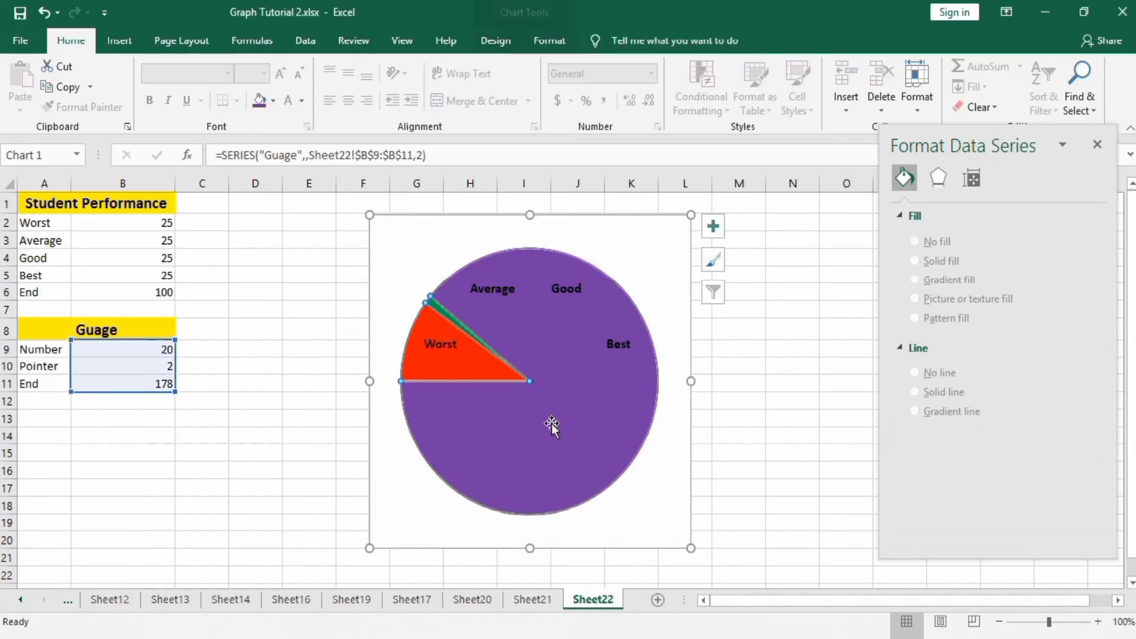
left_click(594, 412)
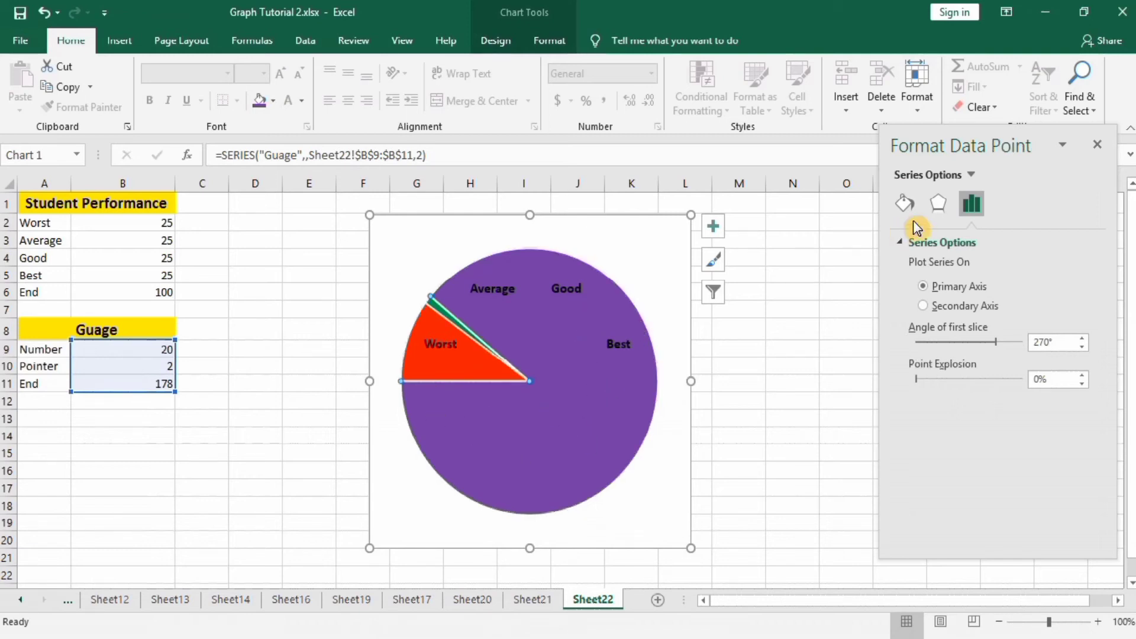
left_click(906, 204)
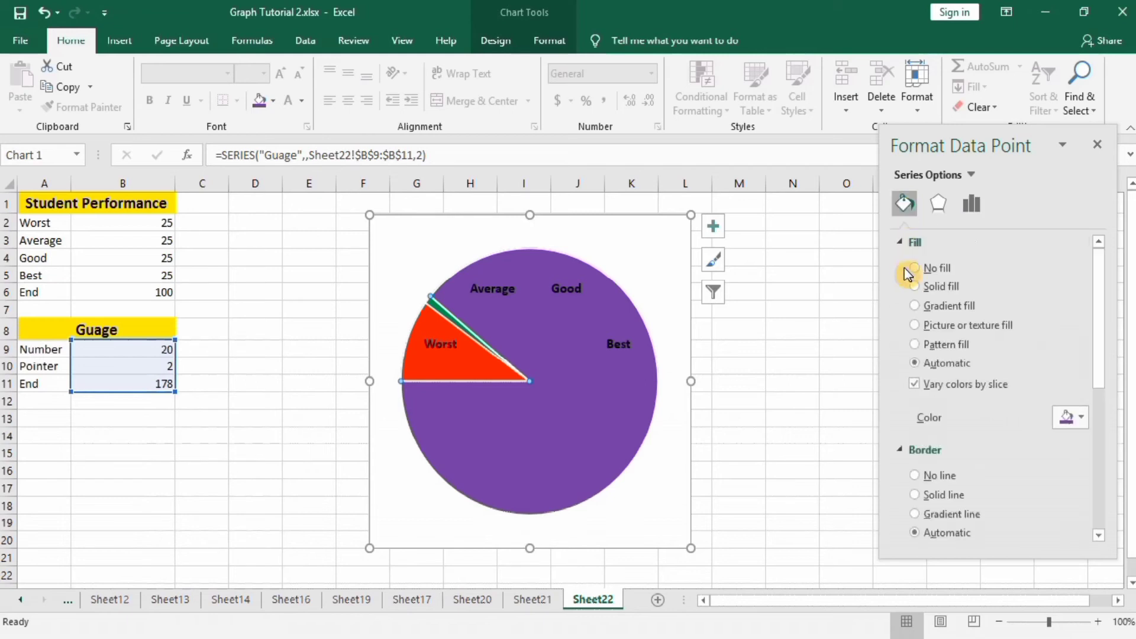
left_click(916, 269)
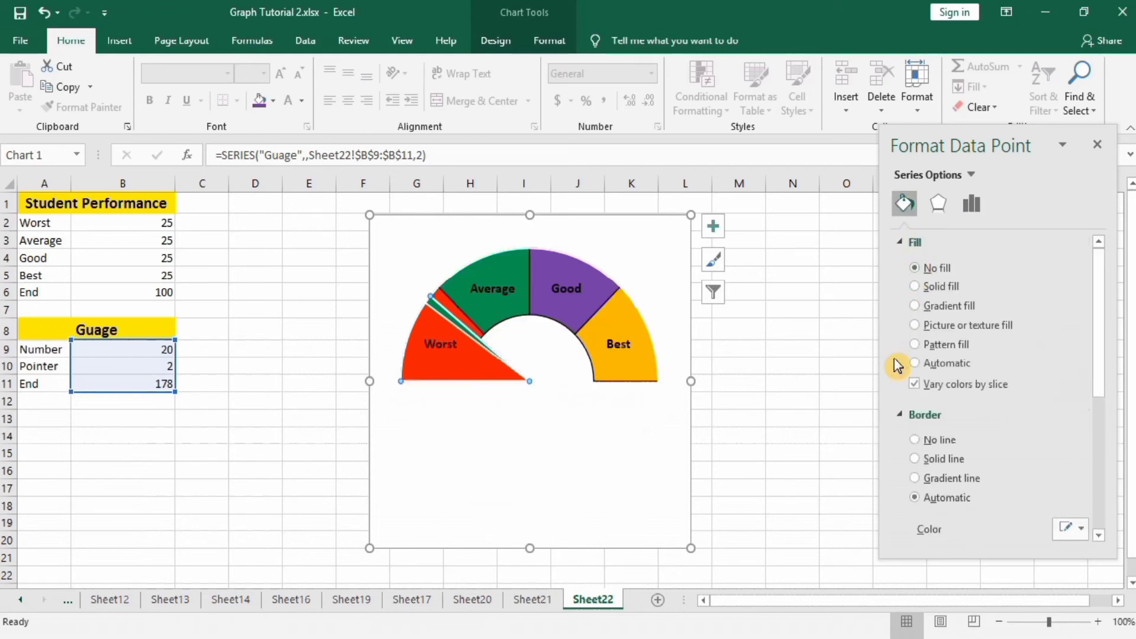
left_click(915, 441)
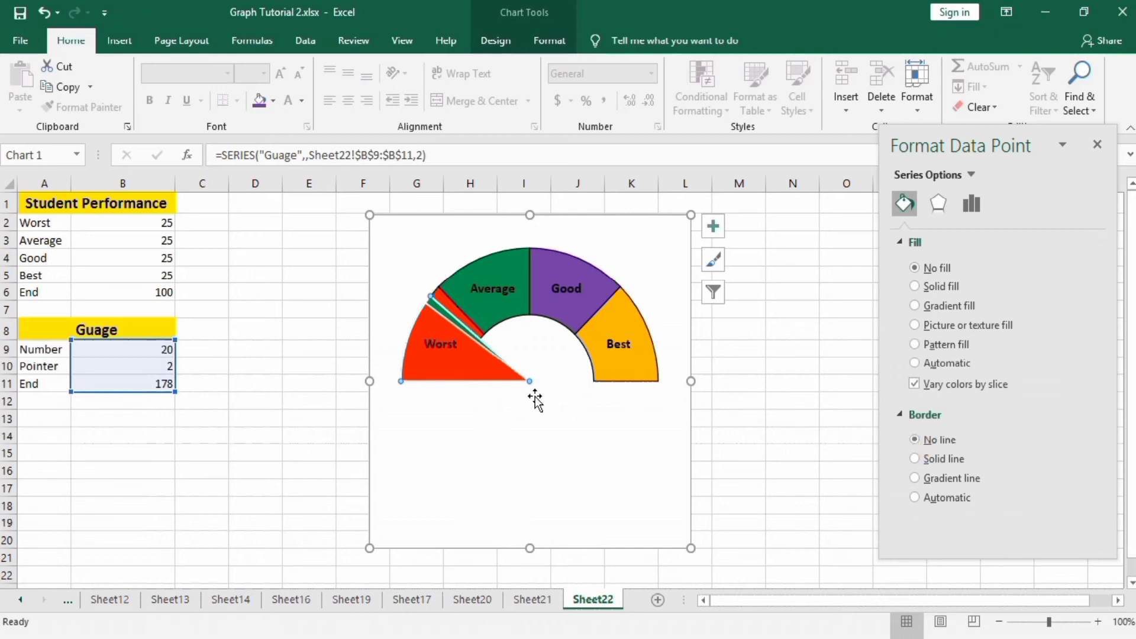
Give the thin pointer slice of the Guage pie a solid black fill and a solid line border
left_click(468, 329)
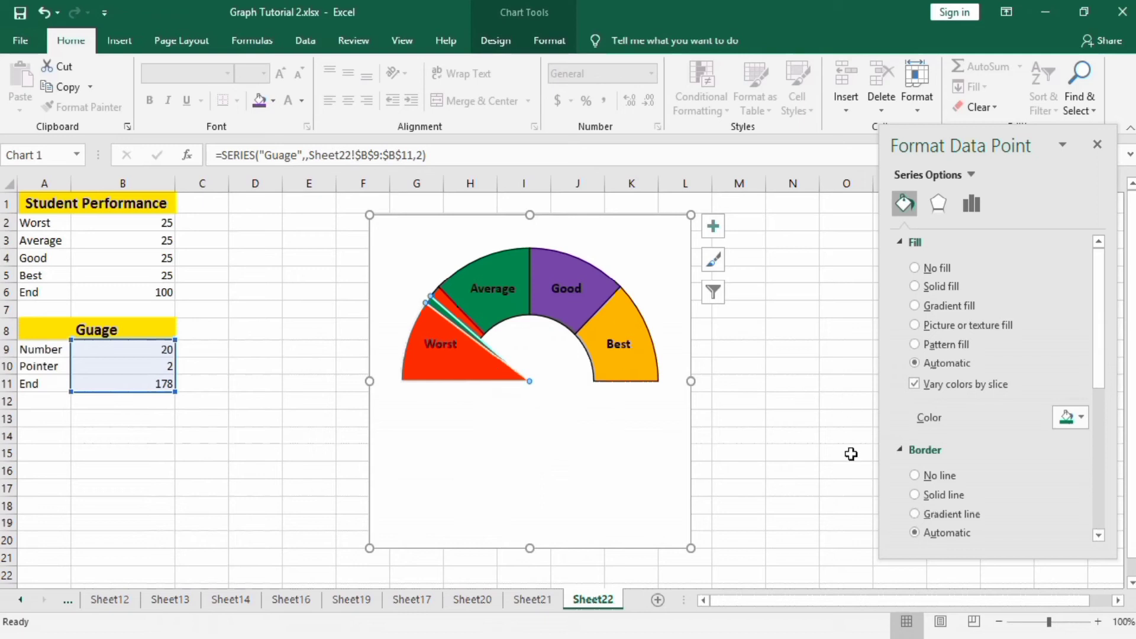
left_click(915, 287)
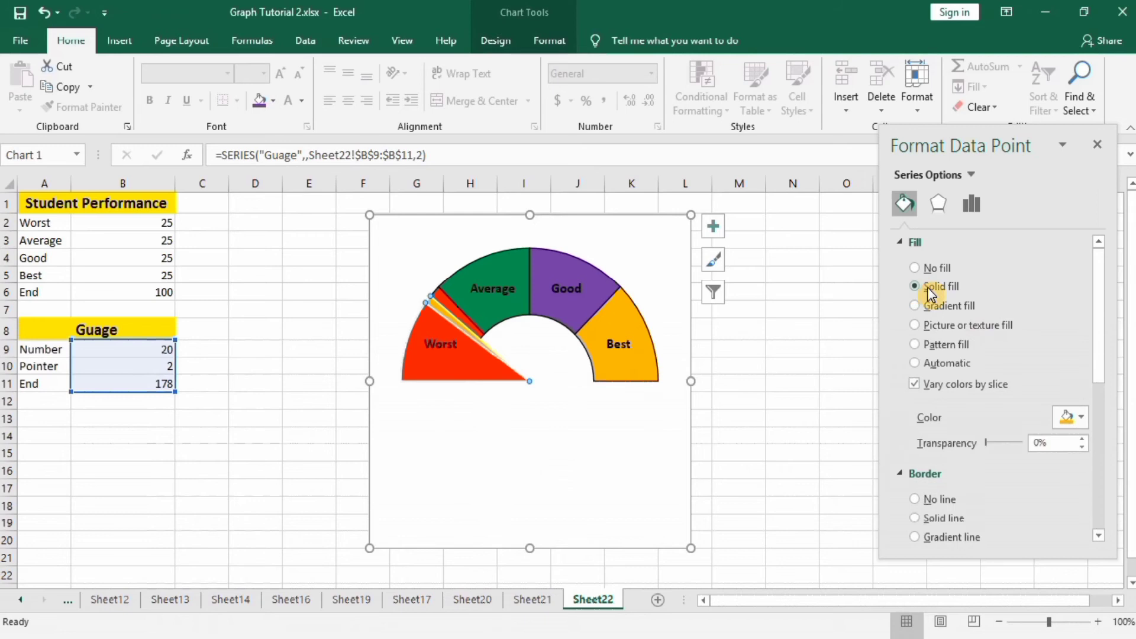
left_click(1083, 418)
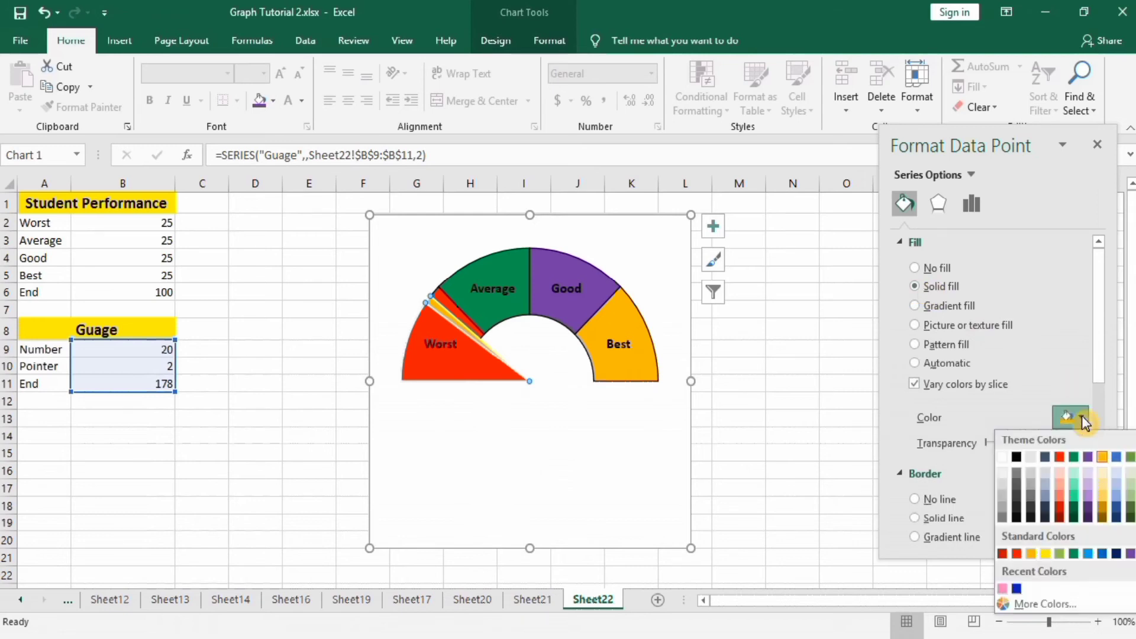
left_click(1017, 457)
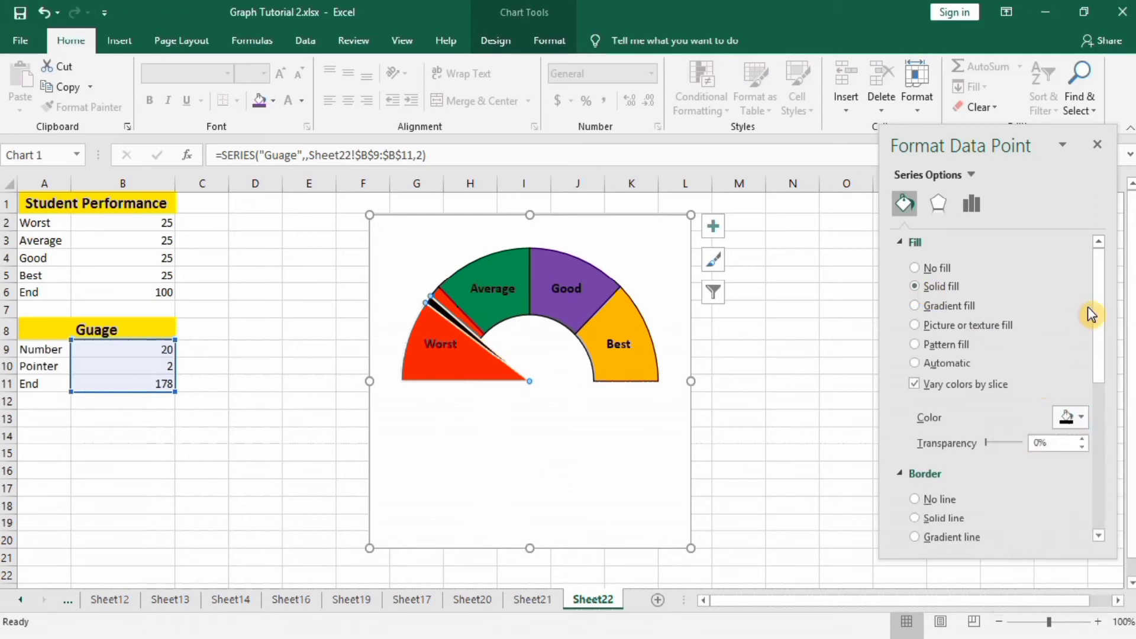
left_click_drag(1099, 312, 1101, 354)
left_click(927, 418)
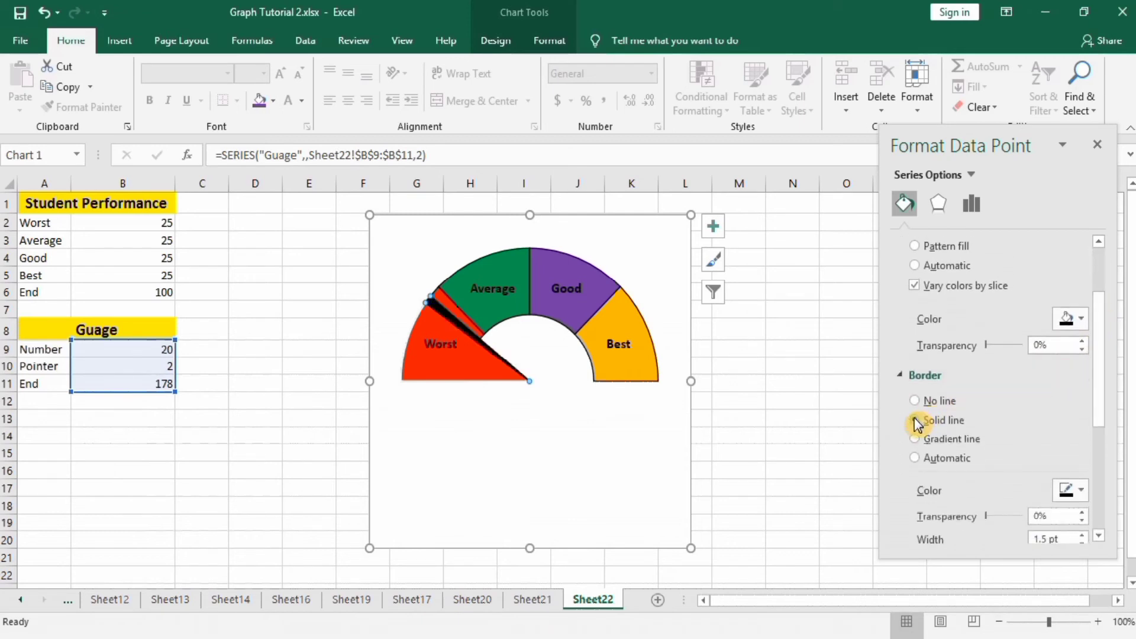
left_click_drag(1101, 410, 1099, 473)
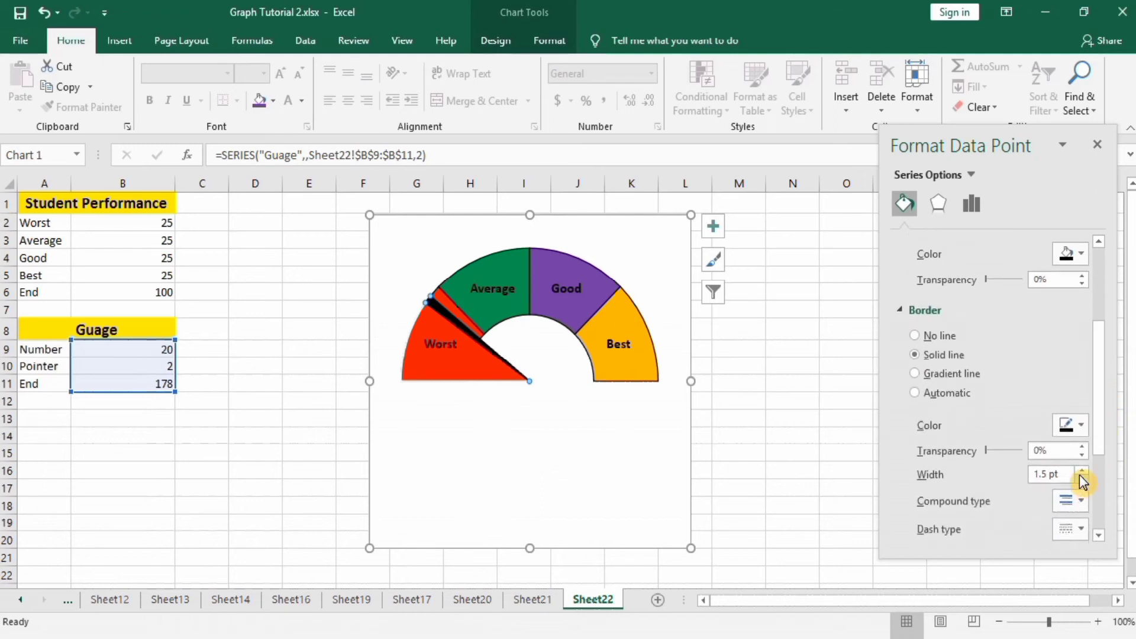
left_click(1081, 479)
Remove the fill and the border from the red Number slice of the Guage pie and close the formatting options
left_click(478, 361)
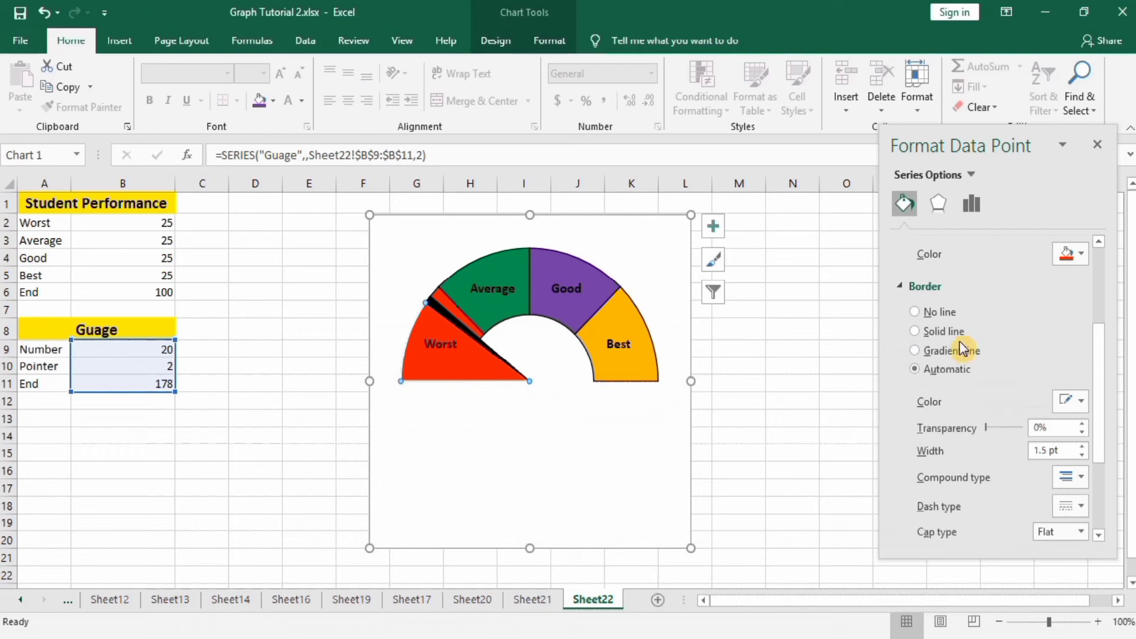
left_click_drag(1104, 345, 1101, 273)
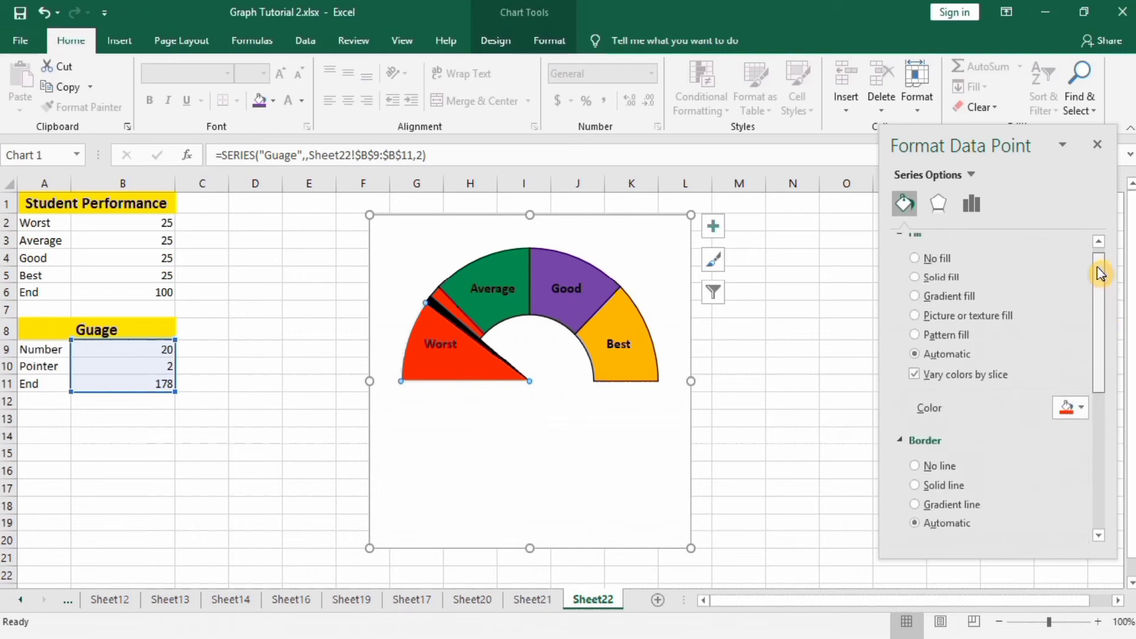
left_click(915, 258)
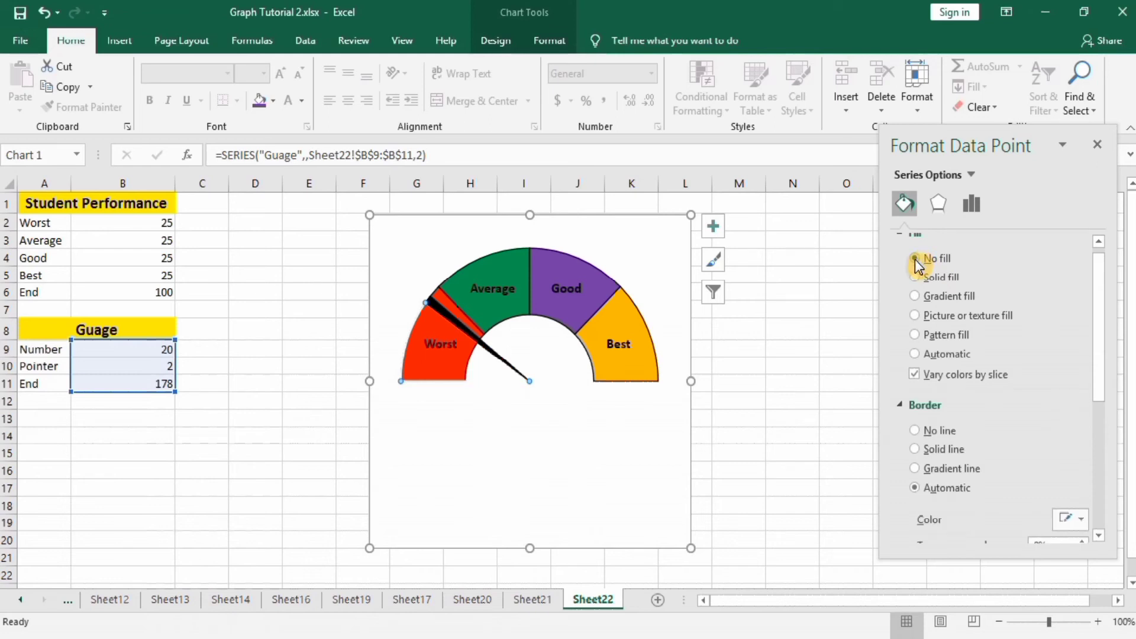
left_click(917, 431)
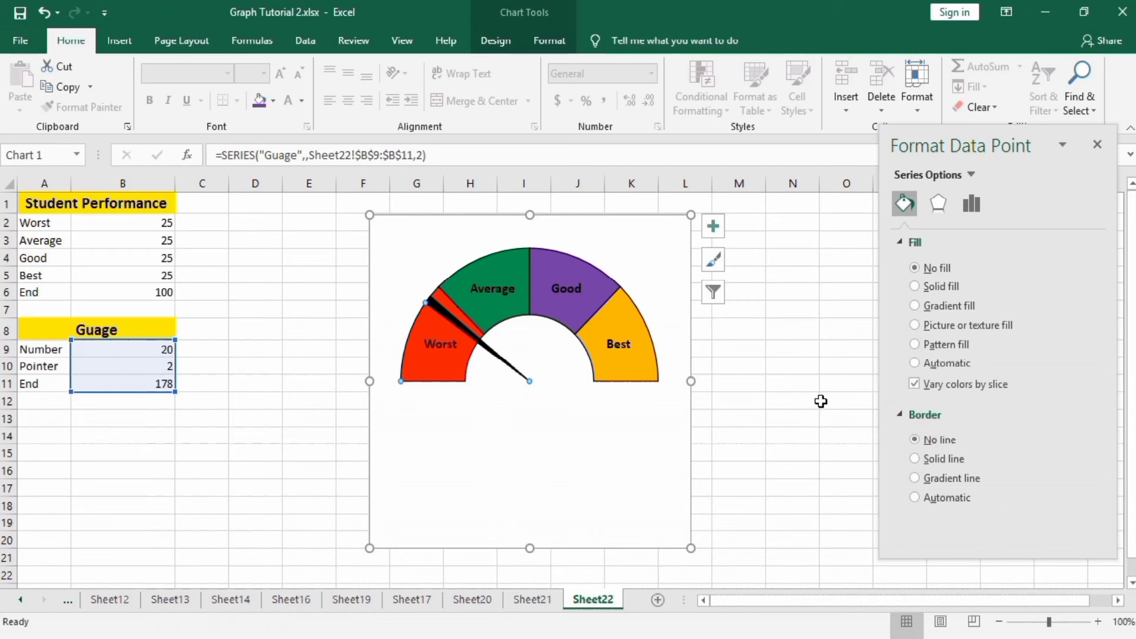
left_click(1097, 145)
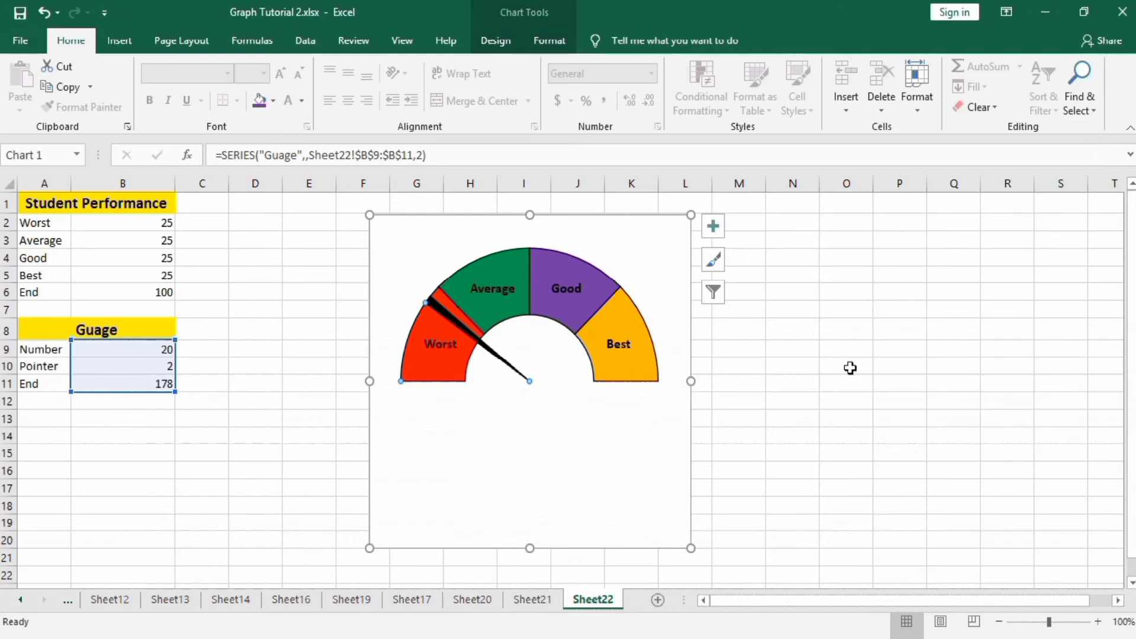
Draw a small oval about 0.16" high and 0.18" wide beside the chart and apply the solid black shape style
left_click(125, 42)
left_click(124, 42)
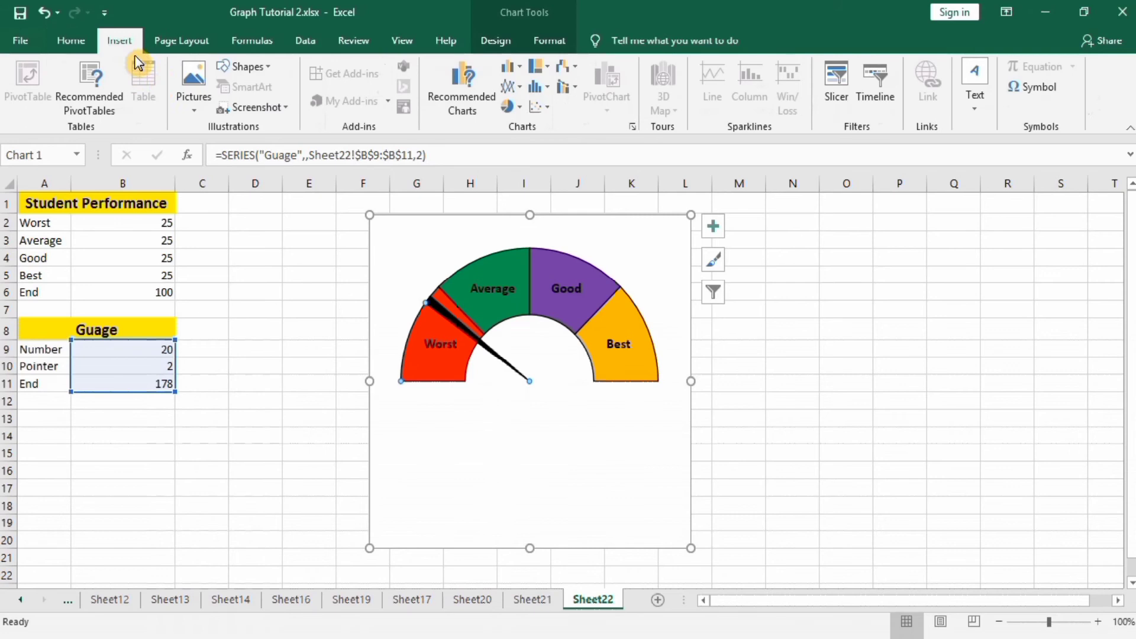
left_click(266, 70)
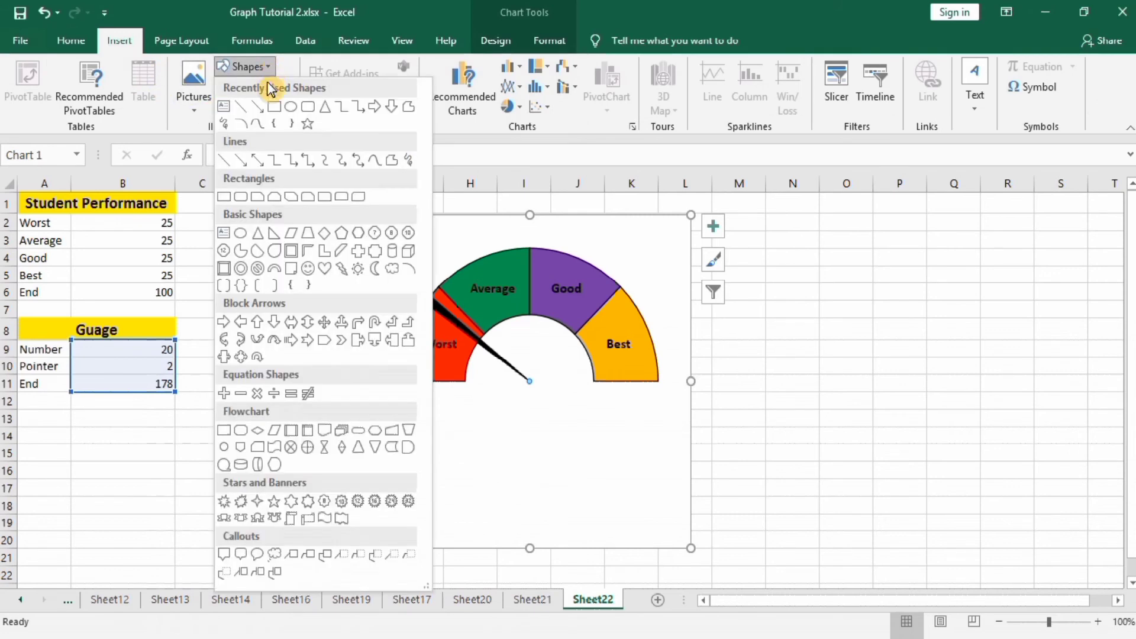
left_click(291, 109)
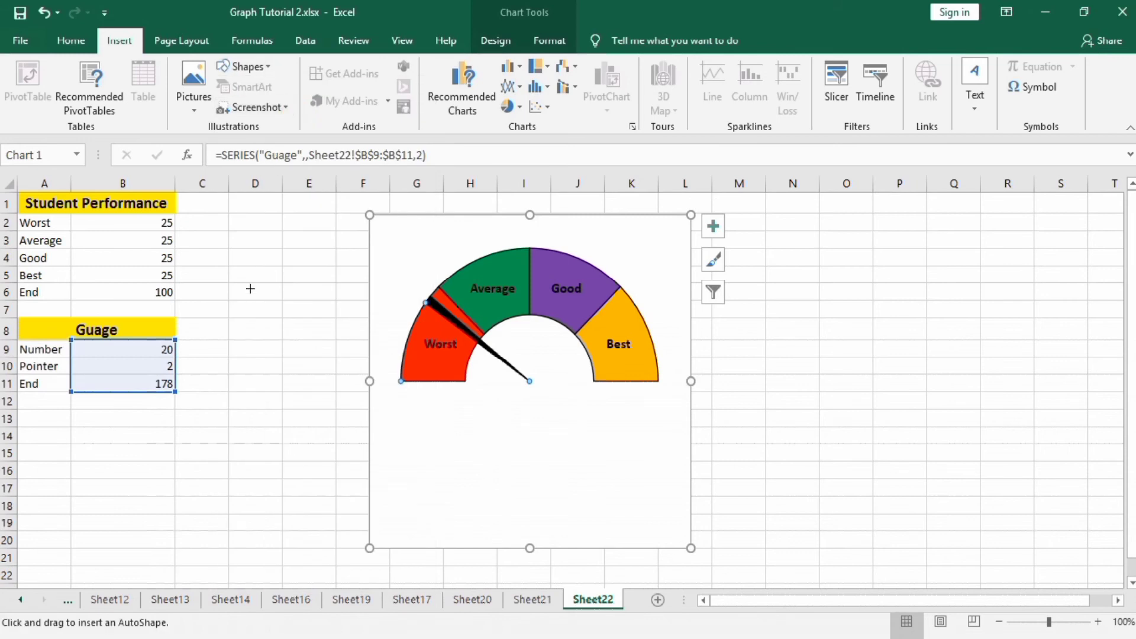
left_click_drag(237, 293, 251, 305)
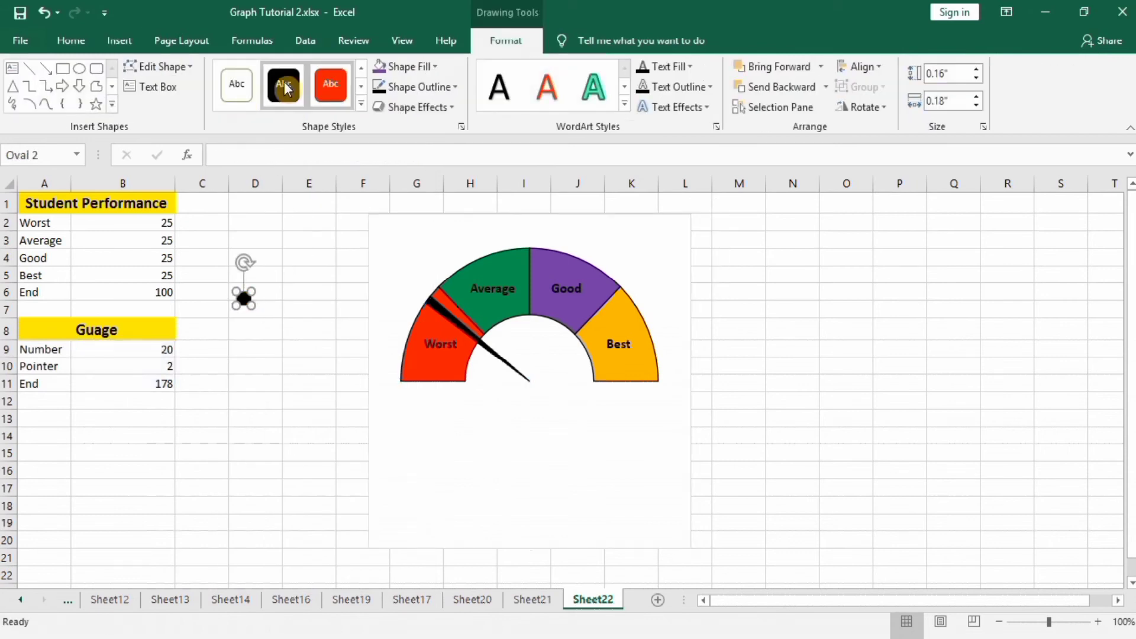
left_click(284, 87)
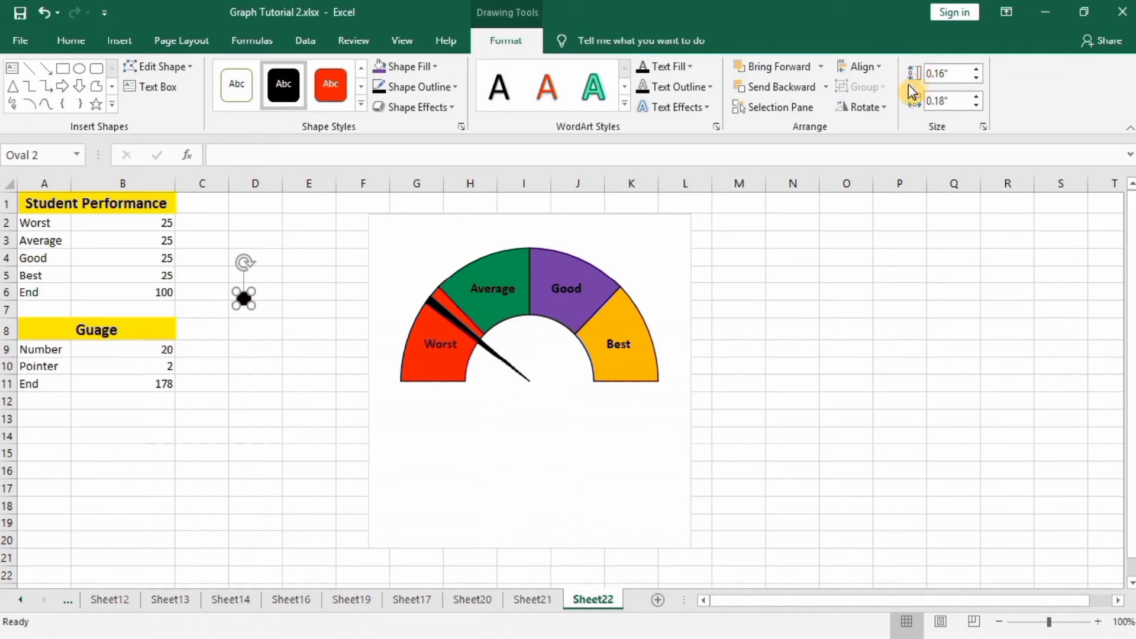
Resize the black oval to 0.2" by 0.2" and place it on the pointer's base at the dial's centre
left_click(978, 70)
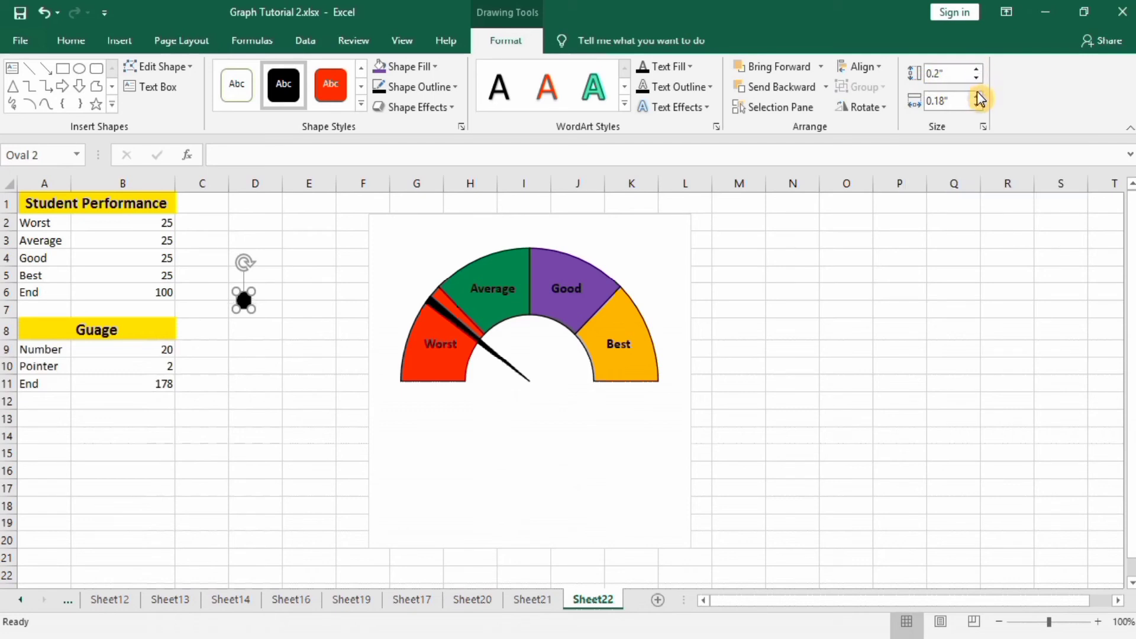
left_click(977, 97)
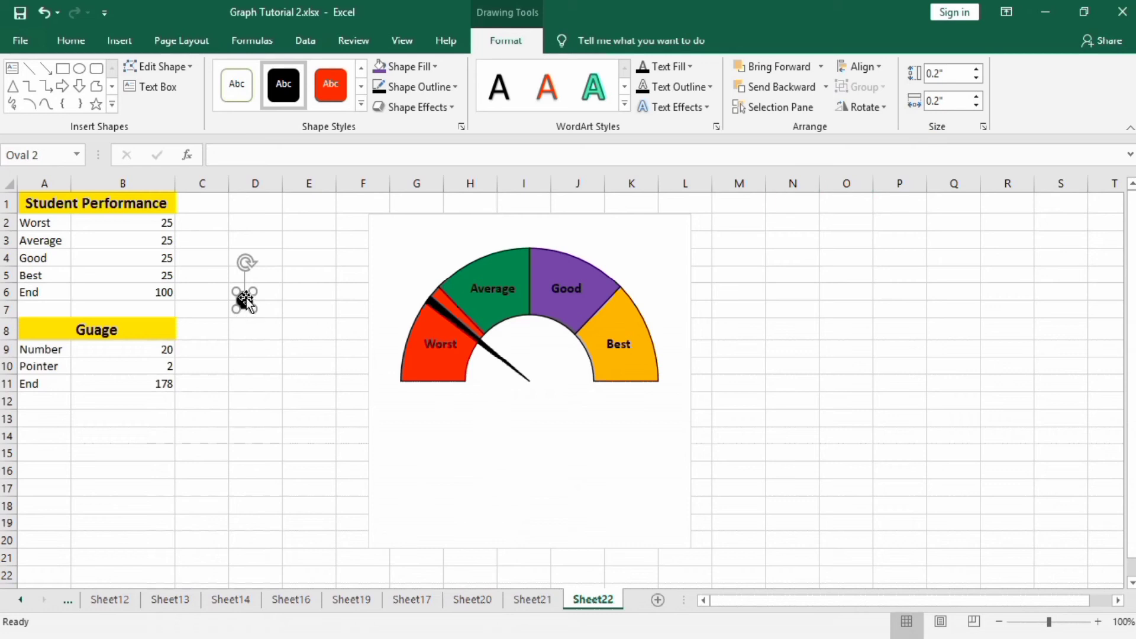
left_click_drag(244, 300, 528, 383)
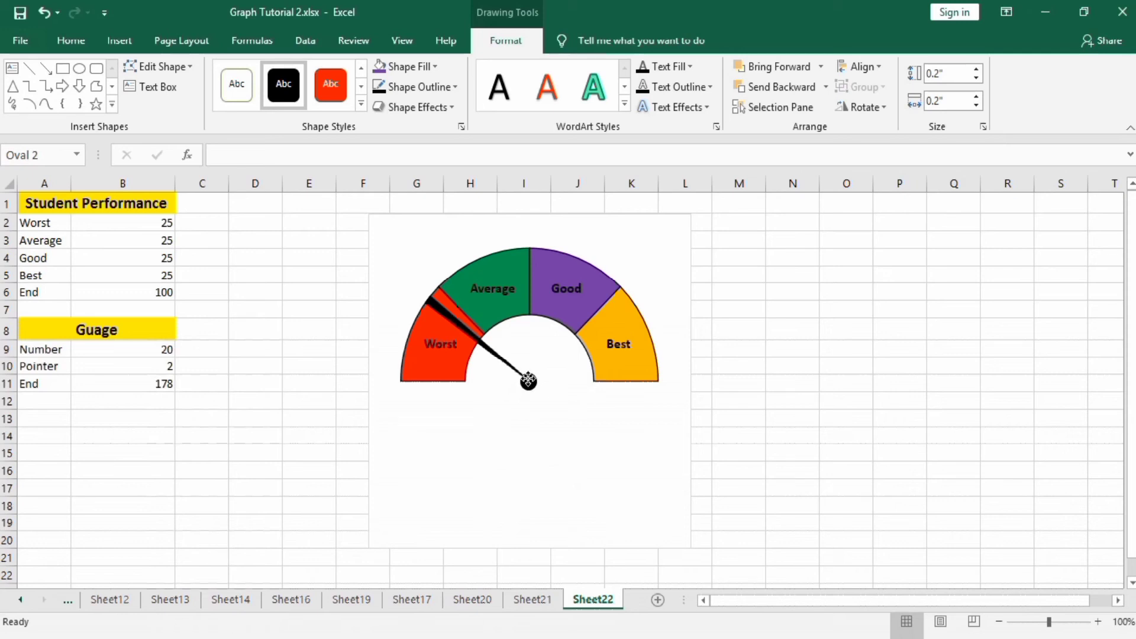
left_click_drag(528, 381, 528, 381)
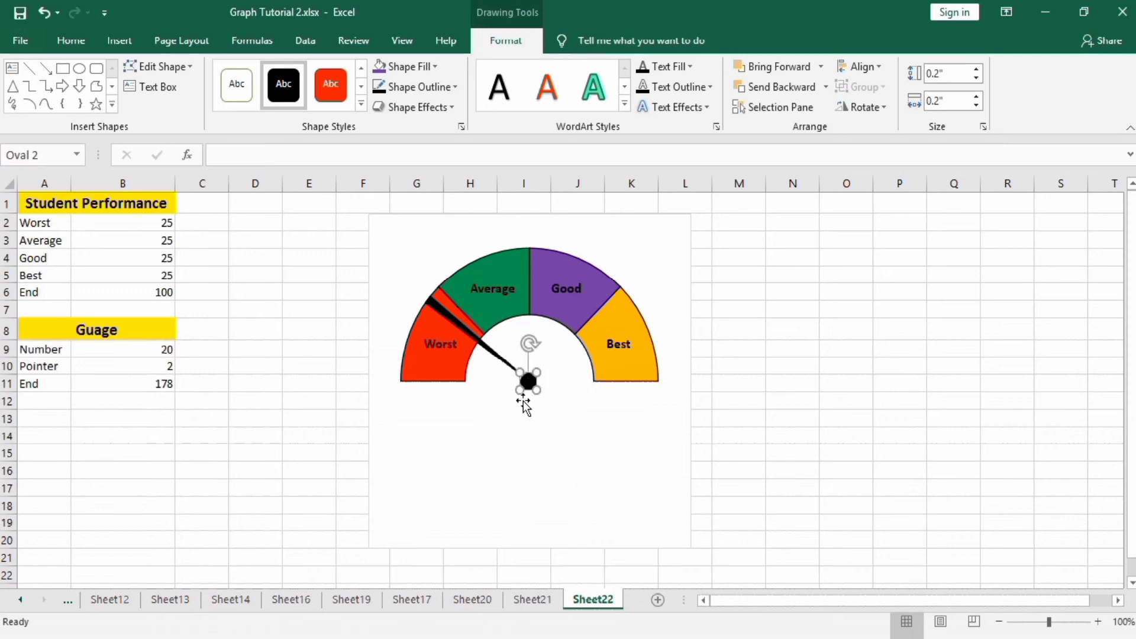
Add a data label to the pointer slice only
left_click(451, 318)
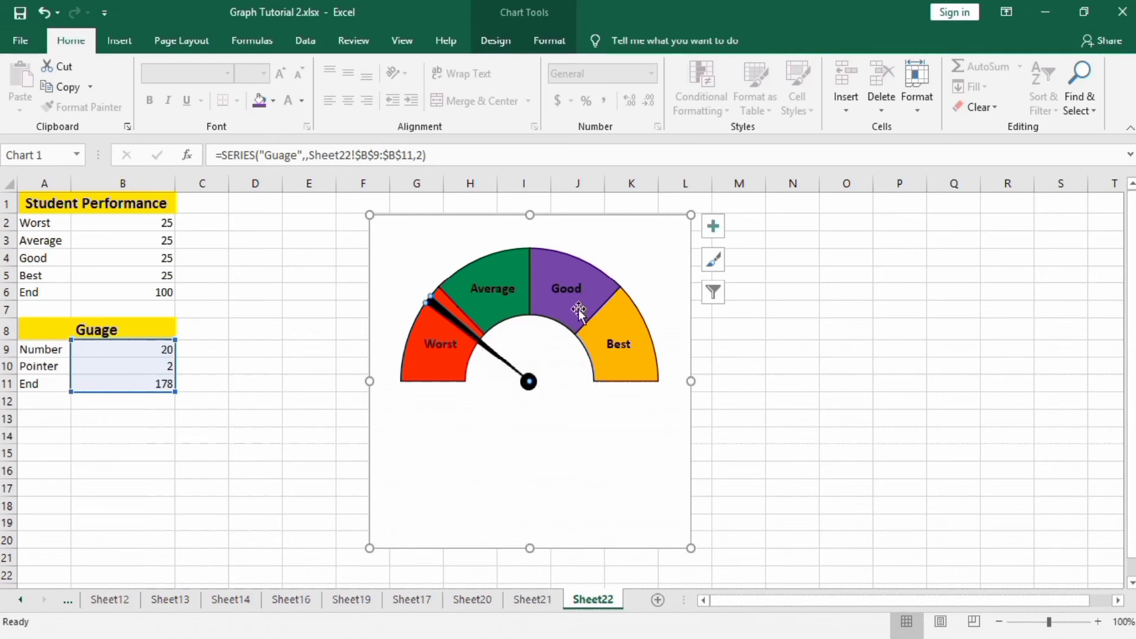
left_click(717, 224)
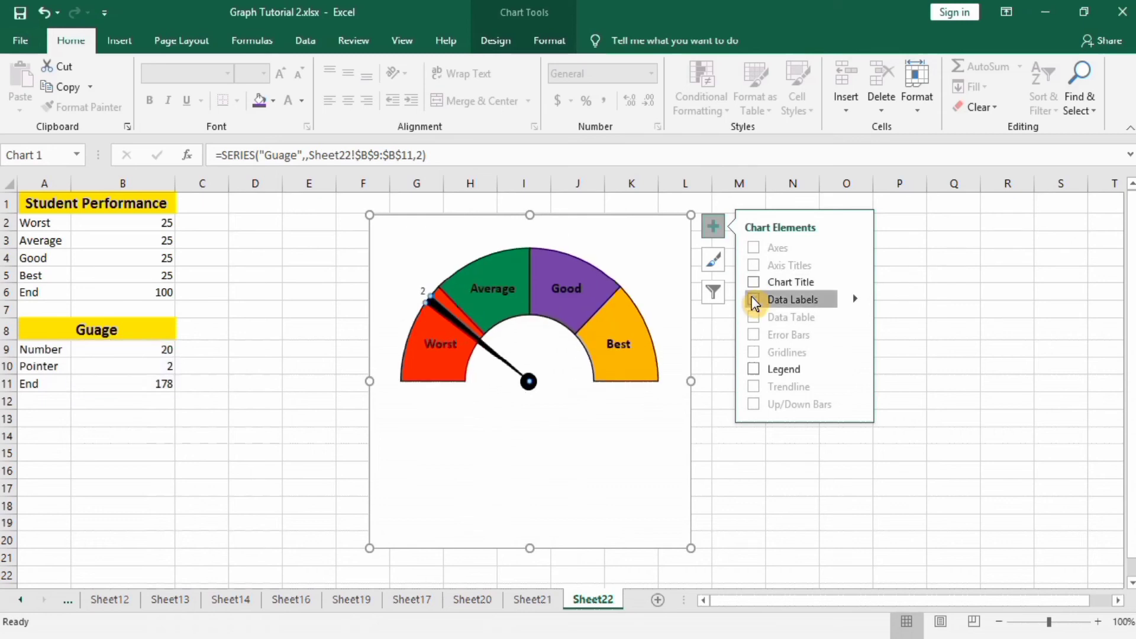
left_click(754, 300)
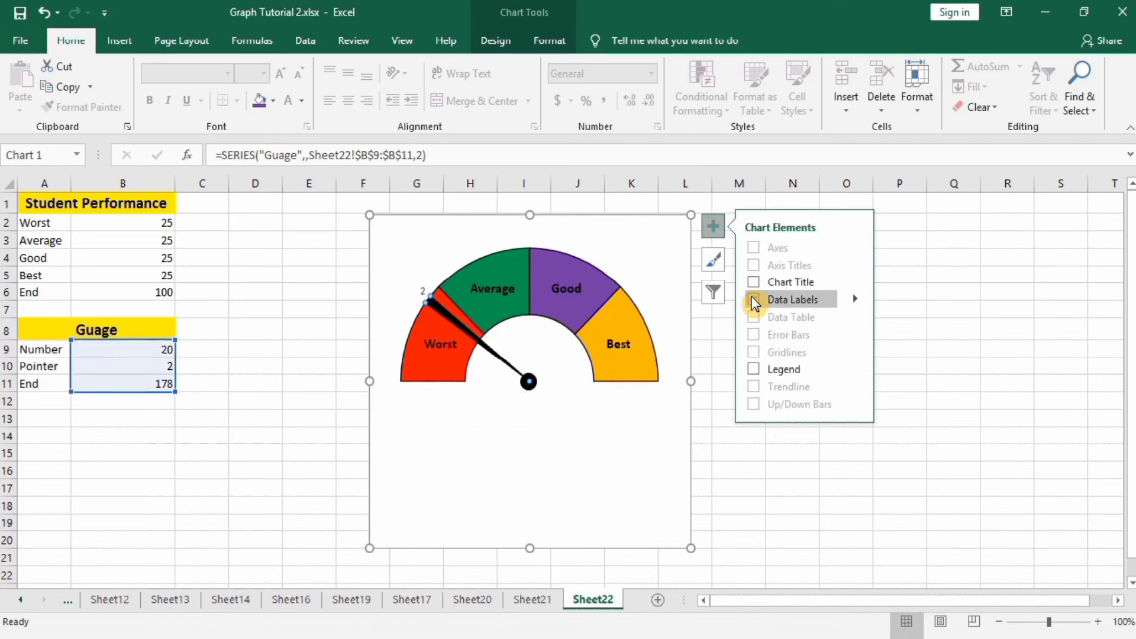
Make the pointer's data label bold with font size 12
left_click(422, 290)
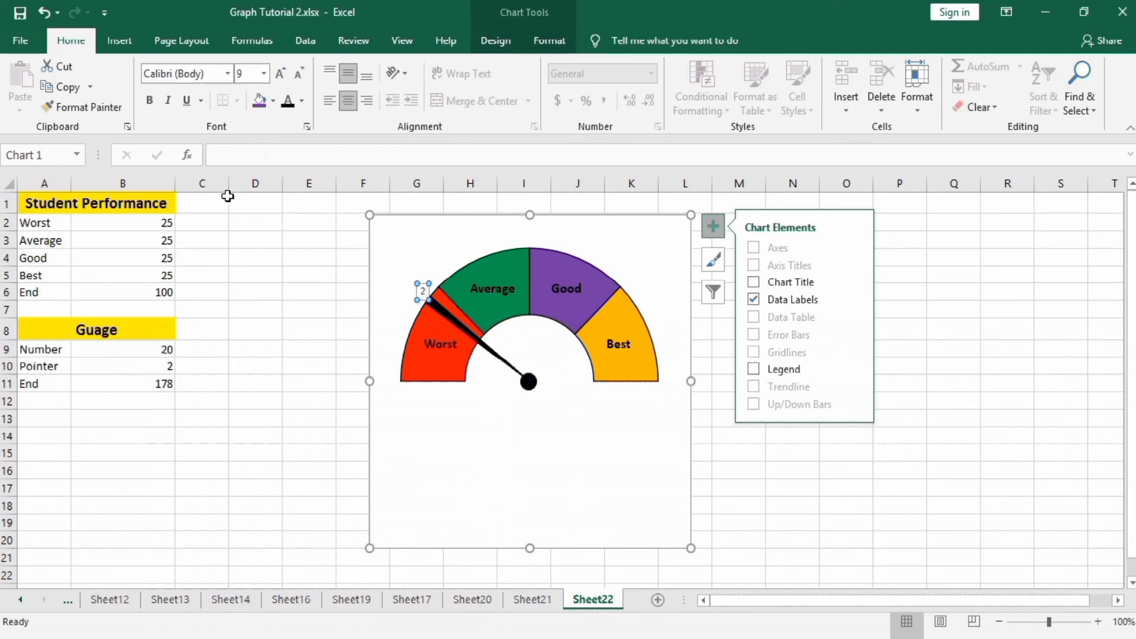
left_click(149, 101)
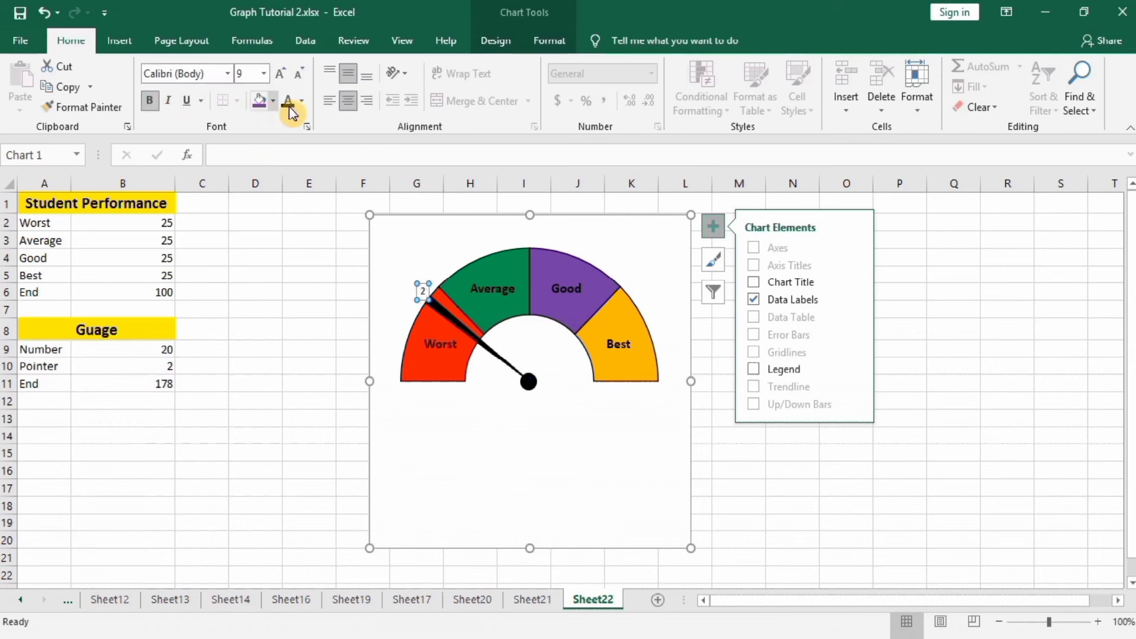
left_click(264, 73)
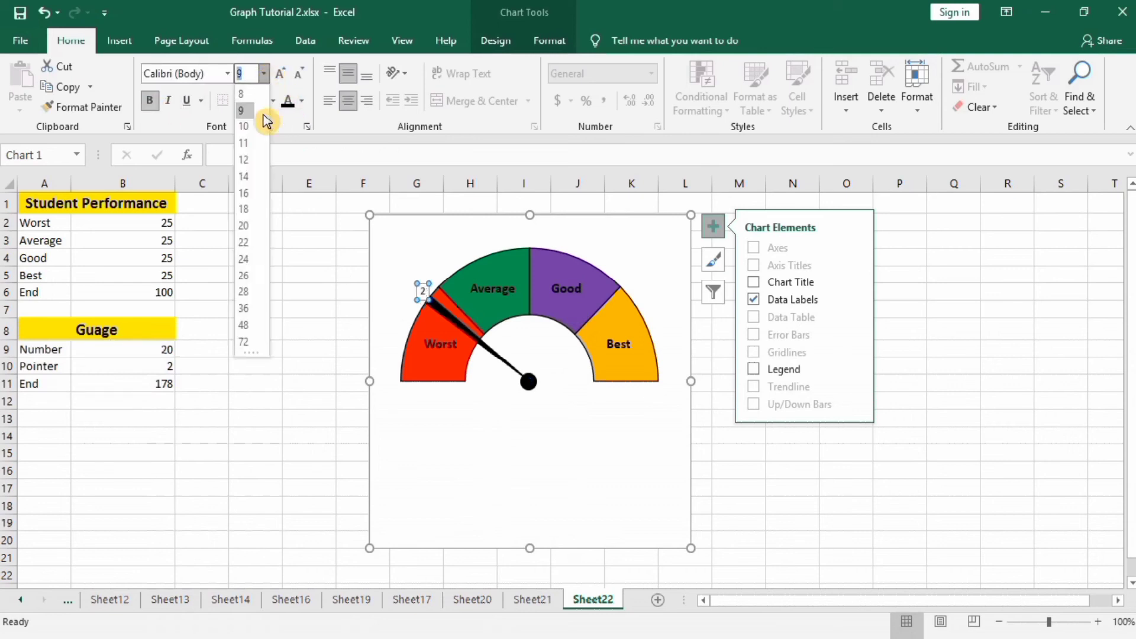
left_click(248, 177)
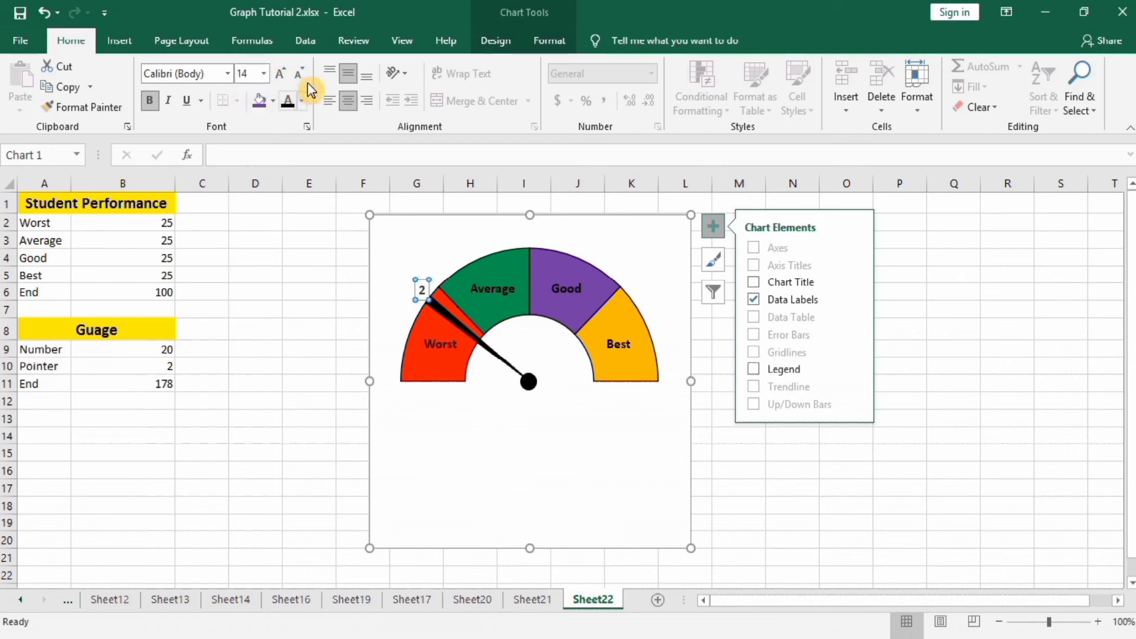
left_click(303, 101)
left_click(300, 121)
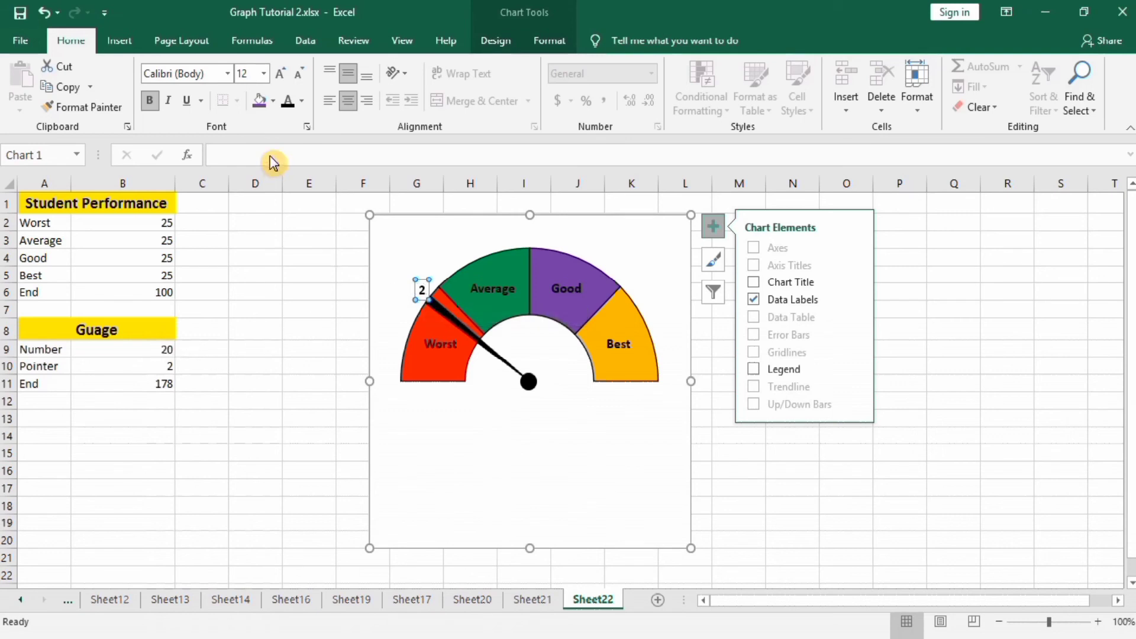
Link the pointer's data label to the gauge's Number cell with the reference =Sheet22!$B$9
left_click(422, 288)
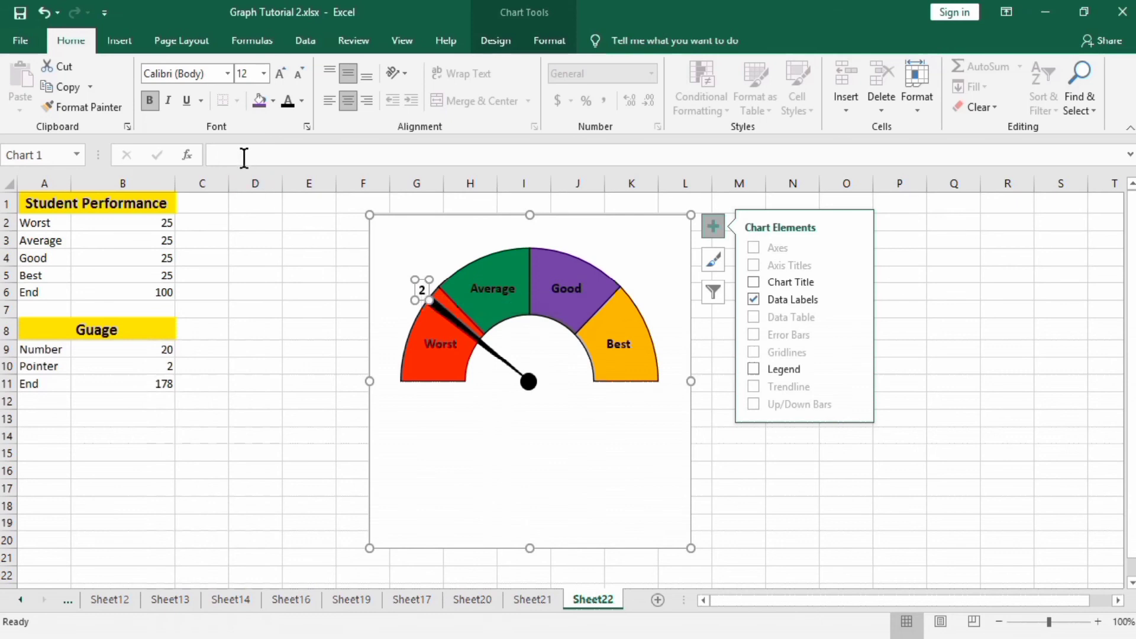
left_click(269, 154)
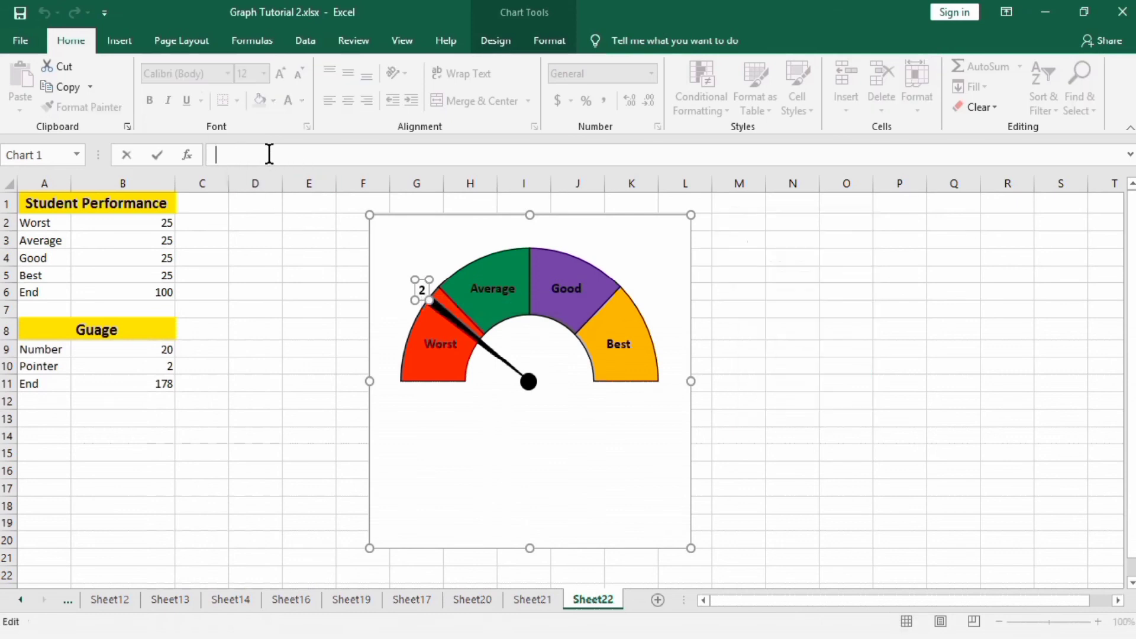
type("=")
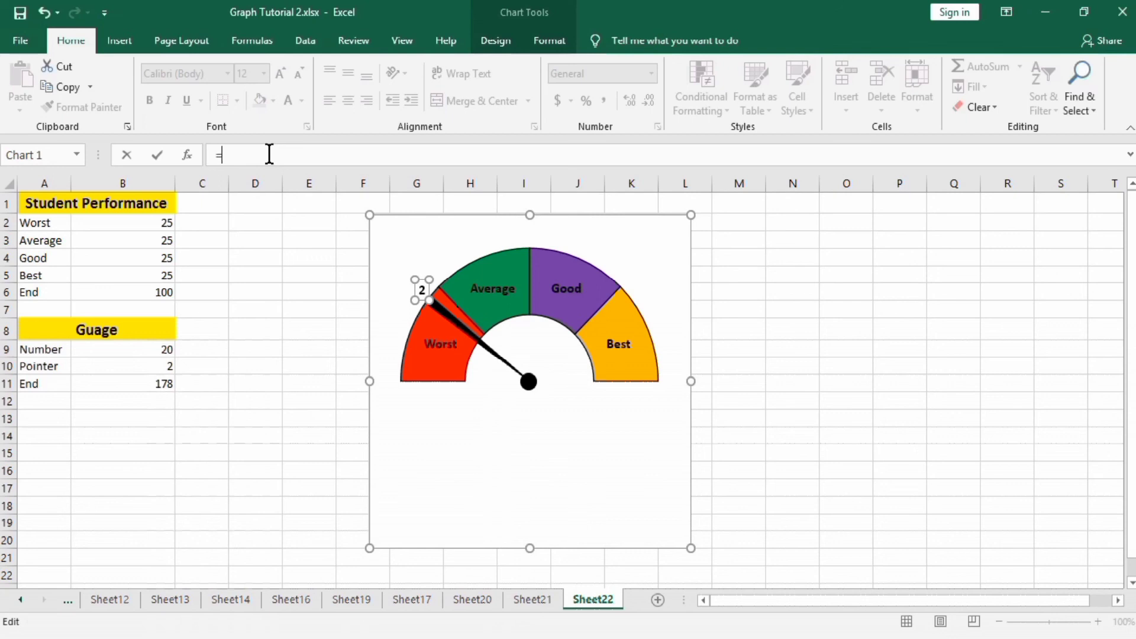
left_click(150, 353)
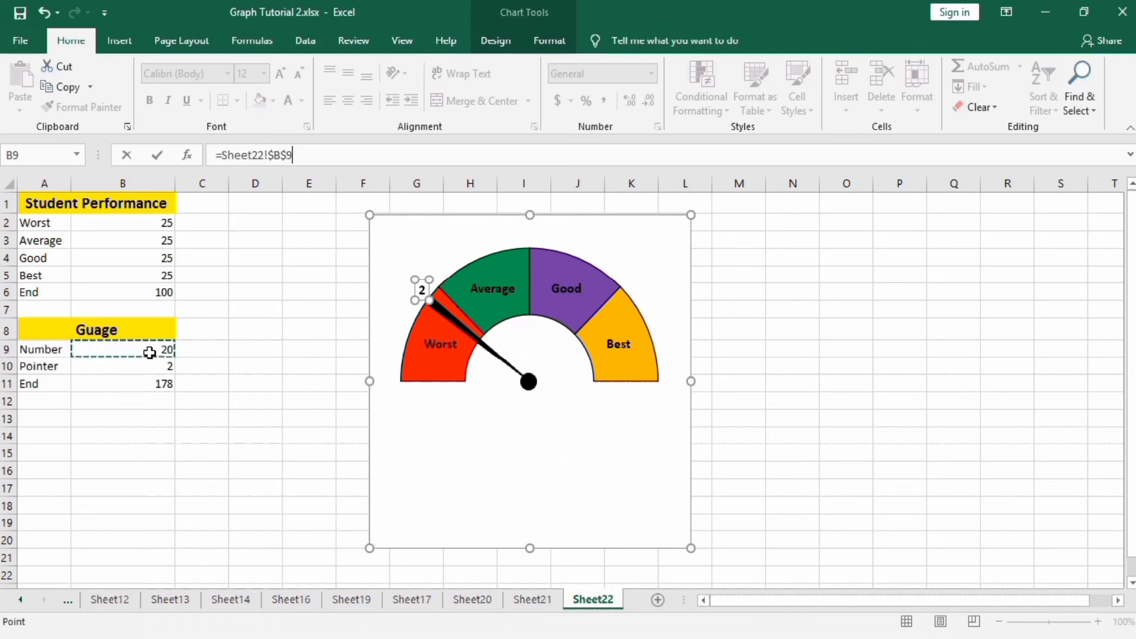
key("Return")
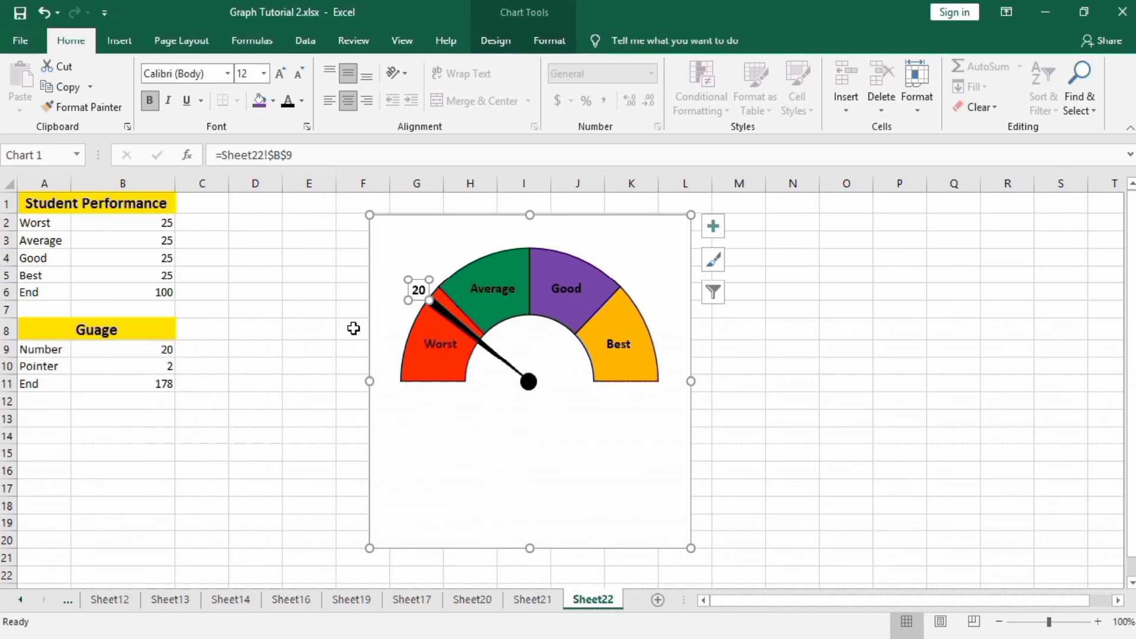
left_click(251, 408)
Set the gauge's Number value in cell B9 to 30
left_click(160, 350)
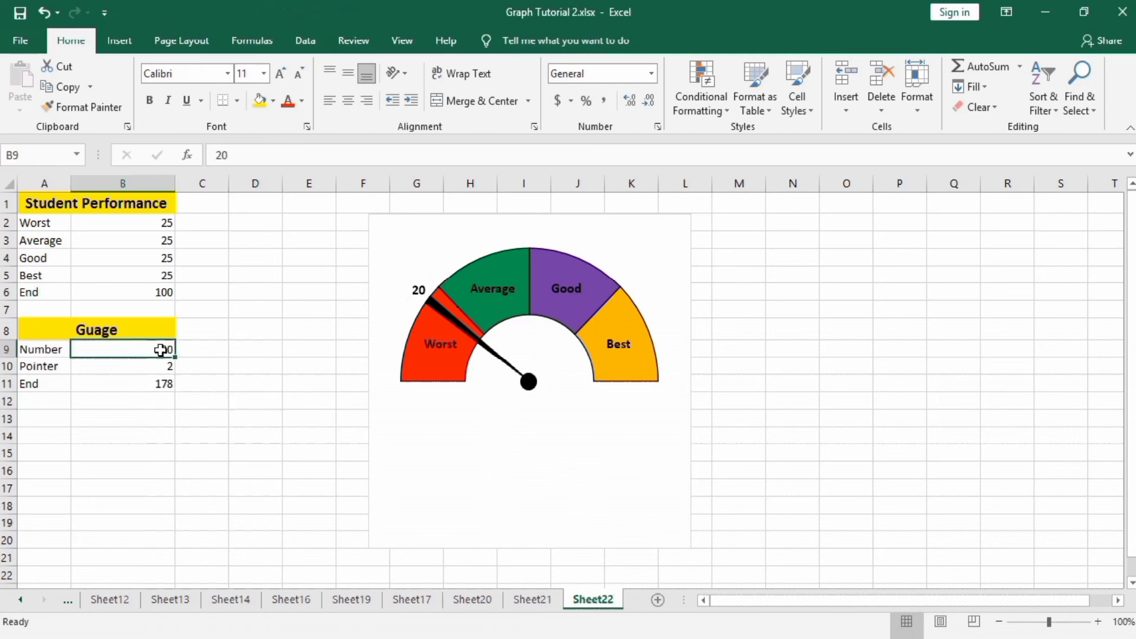
type("30")
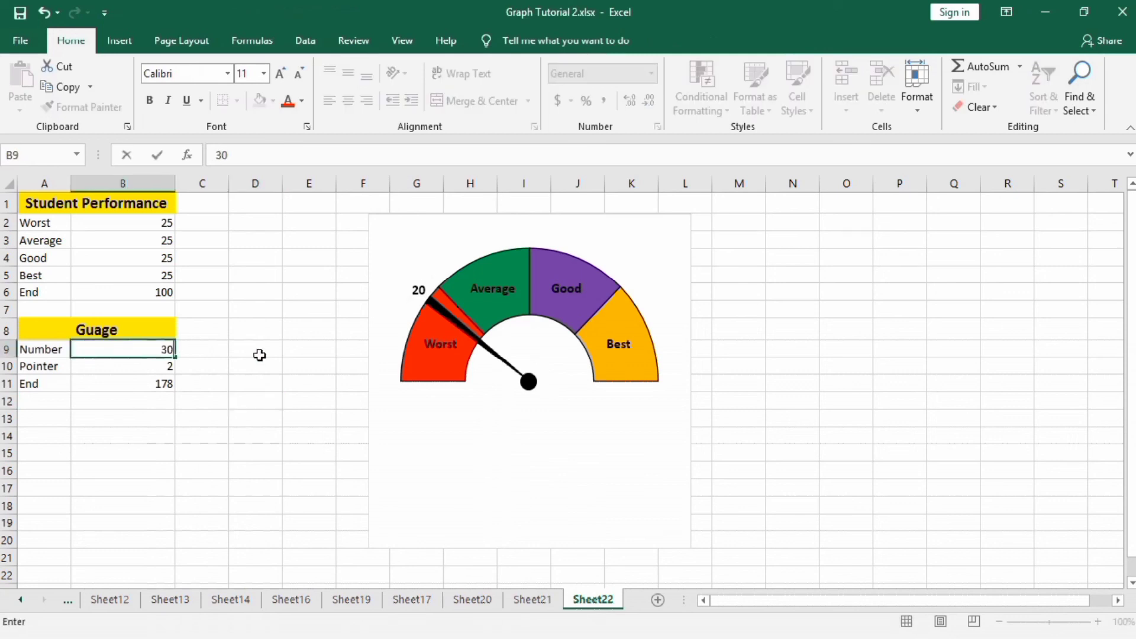
left_click(259, 355)
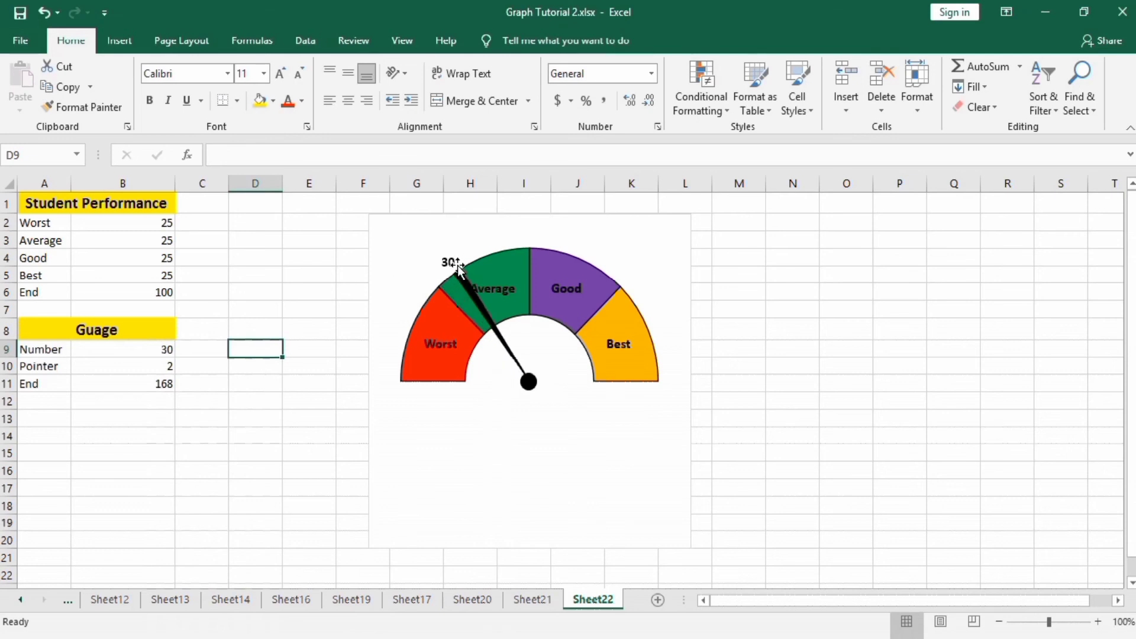
Change the font colour of the dial's category labels (Worst, Average, Good, Best) to white
left_click(499, 290)
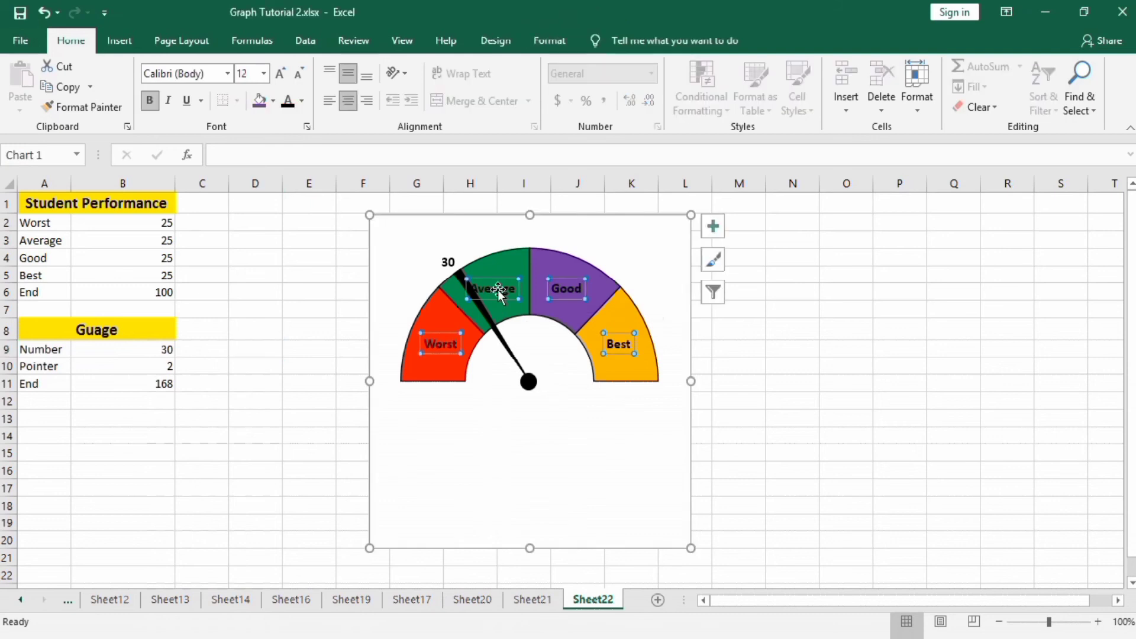
left_click(302, 101)
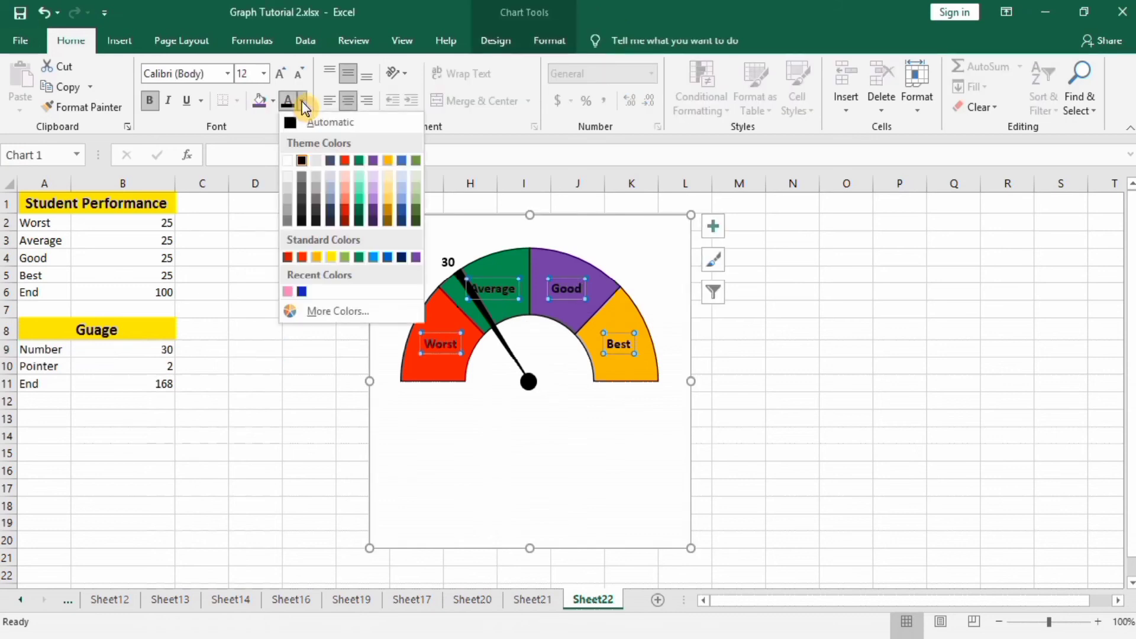
left_click(289, 160)
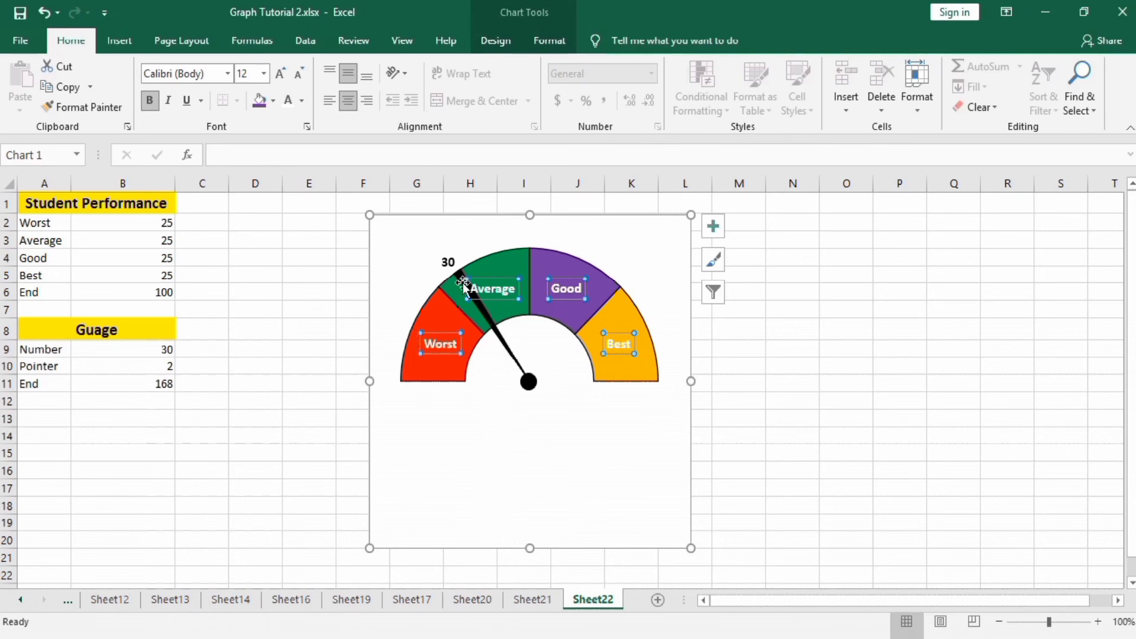
left_click(312, 336)
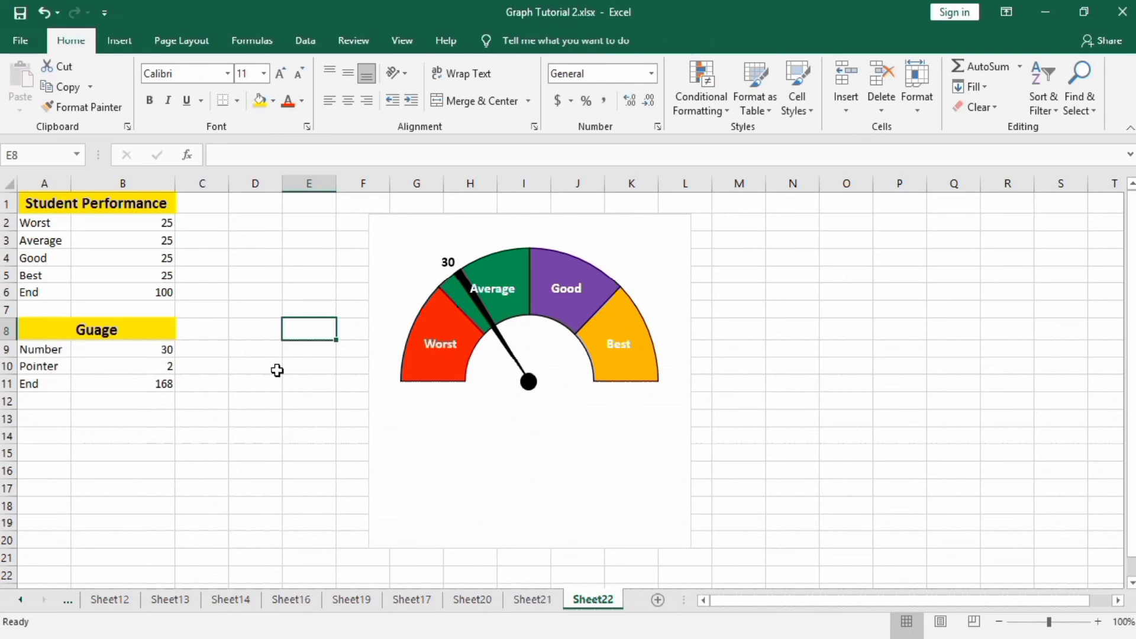
Draw a text box about 0.56" high and 3.2" wide directly below the dial, matching the dial's width
left_click(121, 42)
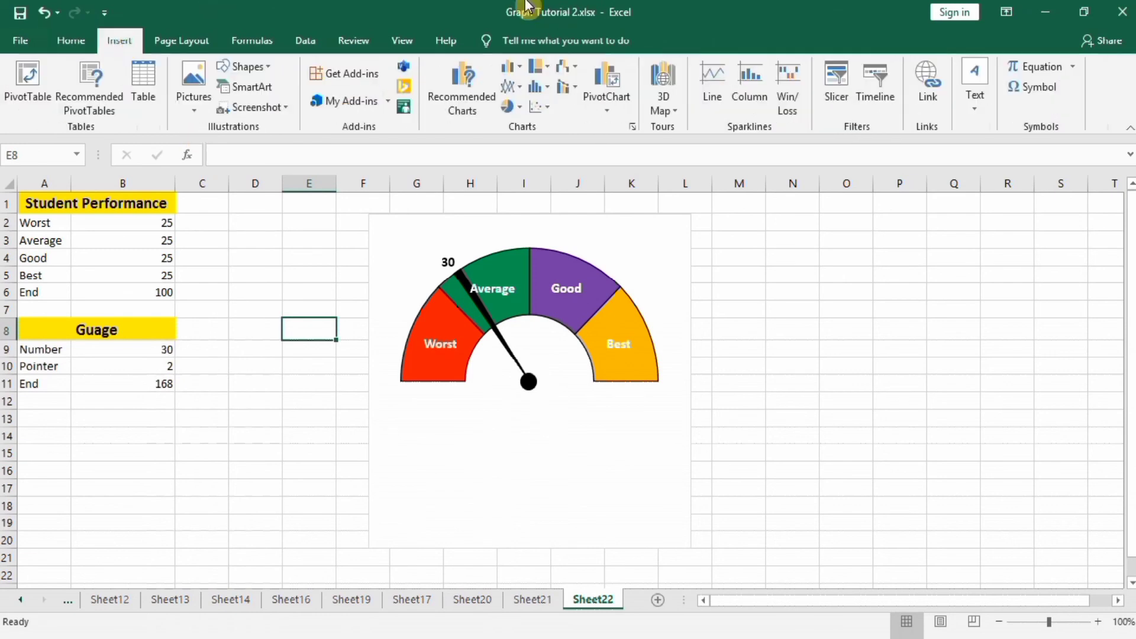
left_click(977, 109)
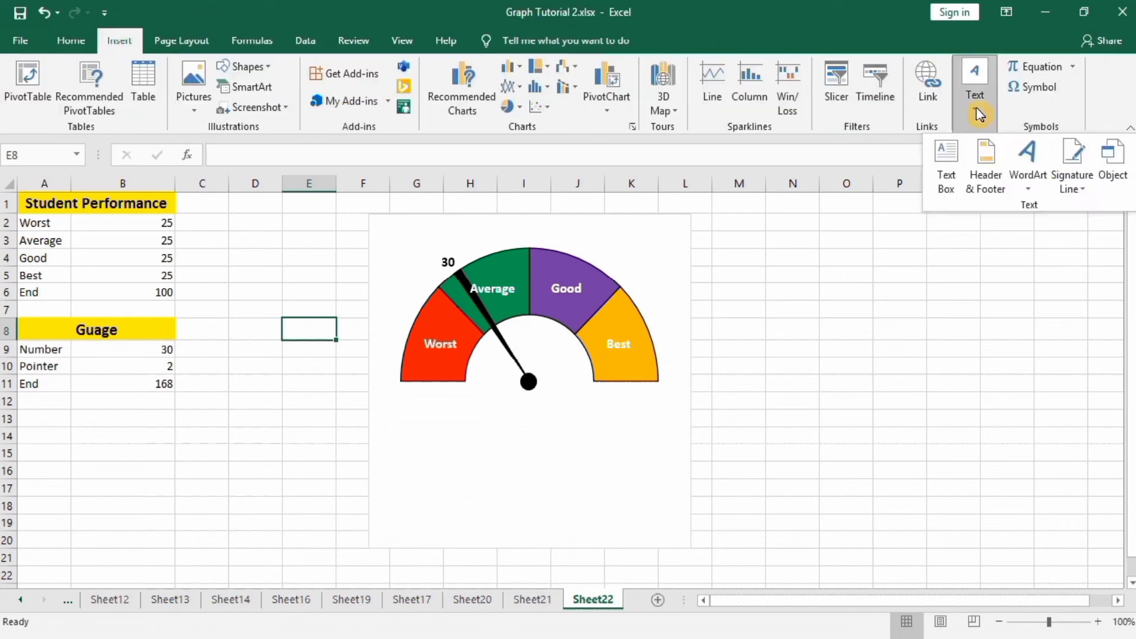
left_click(947, 151)
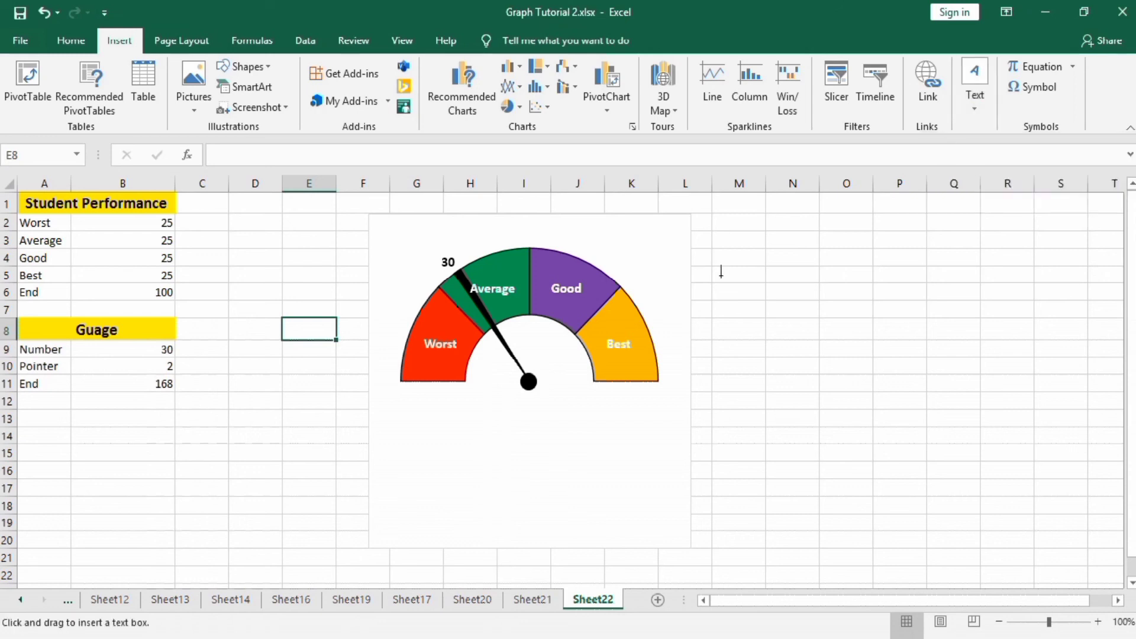
mouse_move(402, 403)
left_mouse_down()
mouse_move(551, 434)
mouse_move(565, 449)
mouse_move(659, 448)
left_mouse_up()
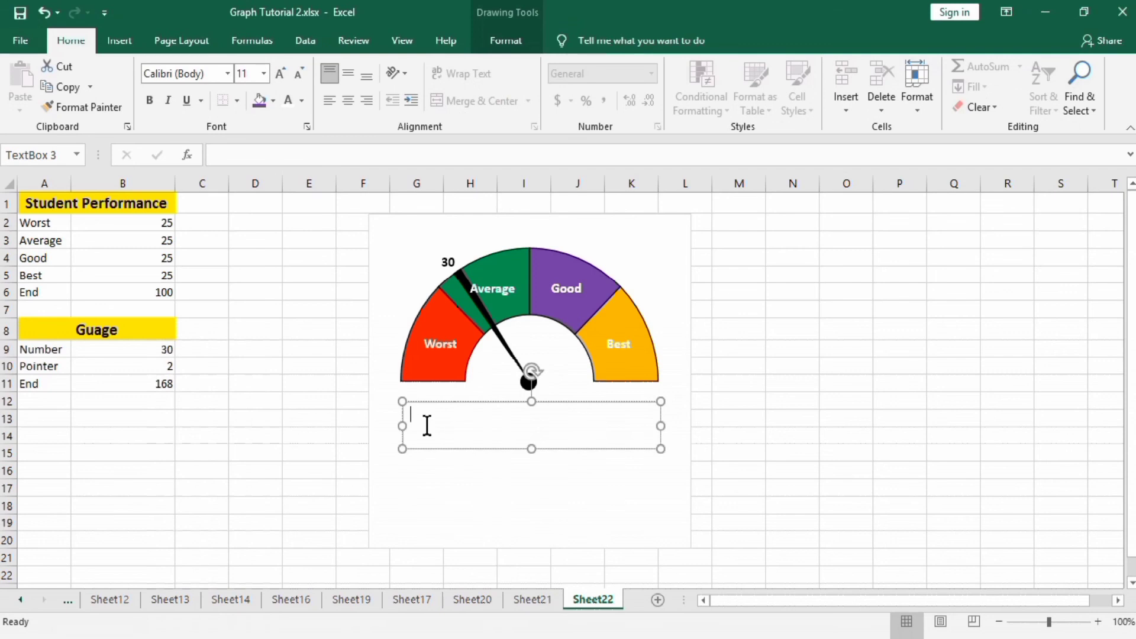
Give the text box below the dial a standard purple fill and a black outline
left_click(505, 43)
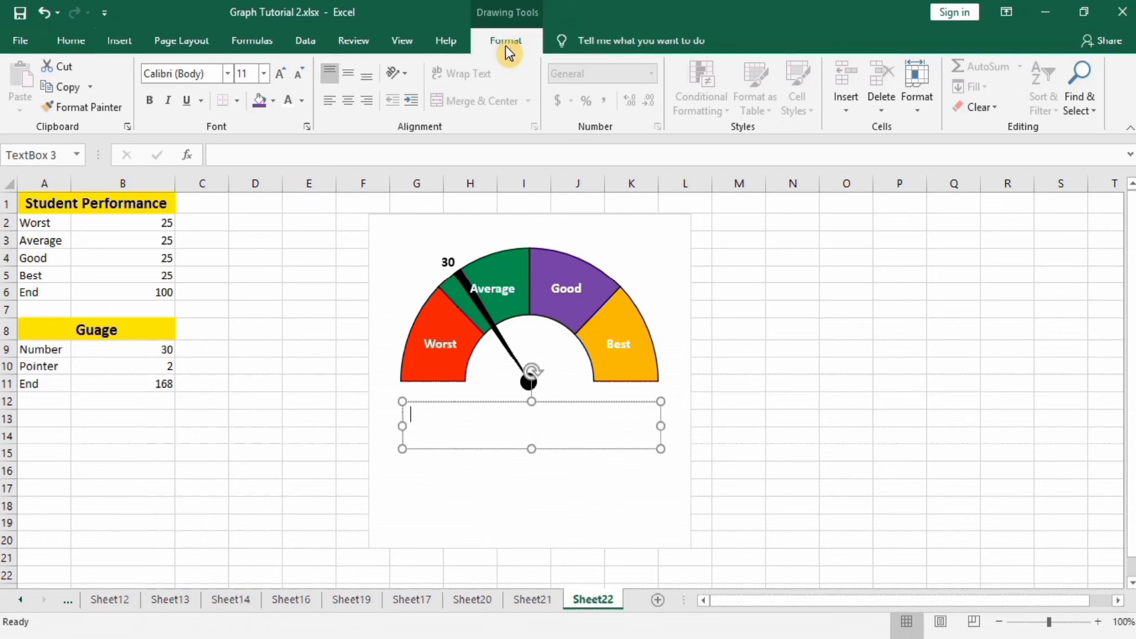
left_click(437, 67)
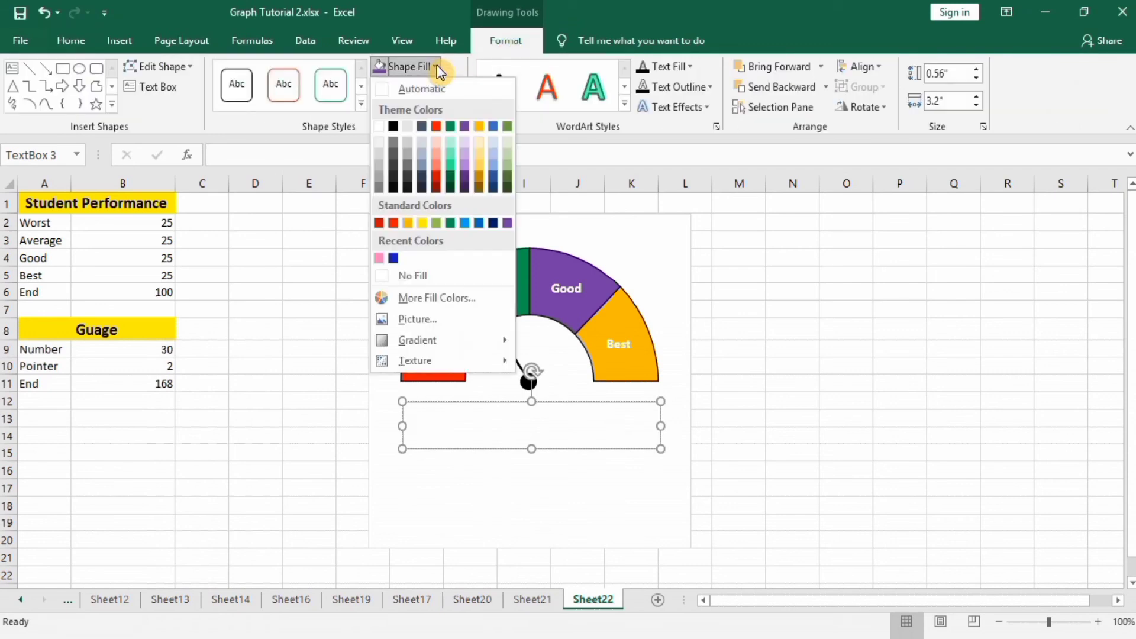
left_click(507, 223)
left_click(457, 89)
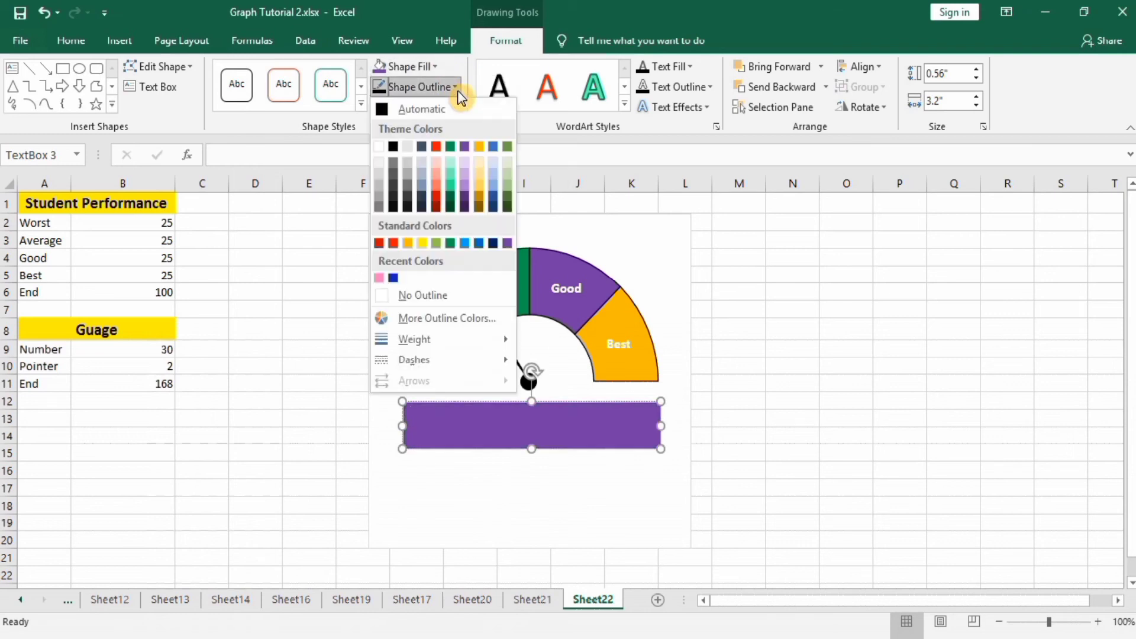
left_click(395, 146)
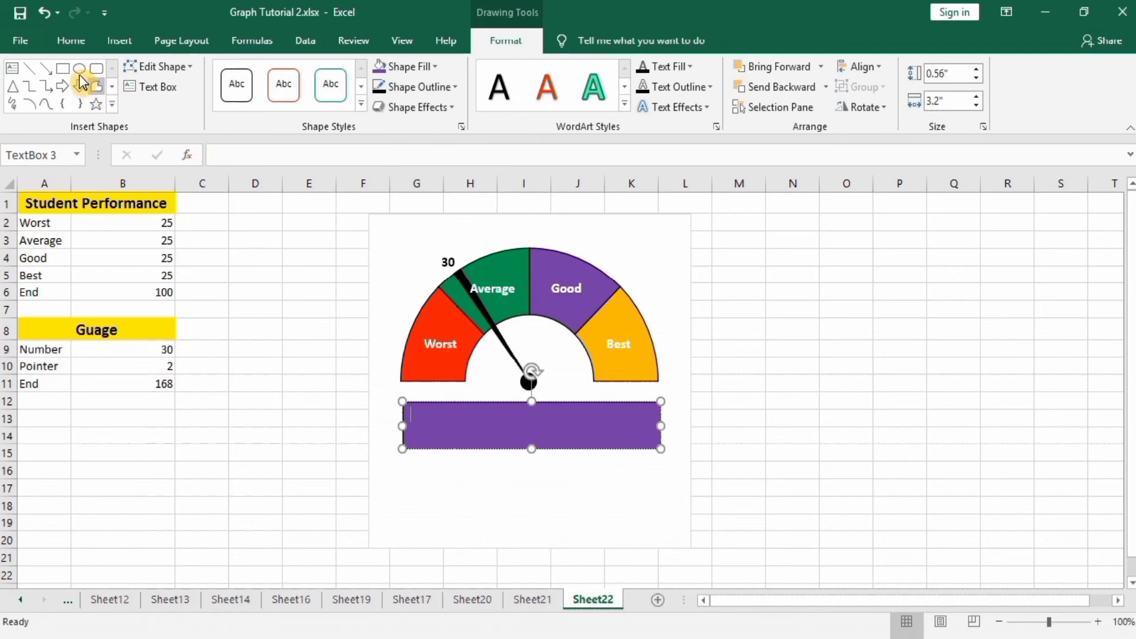
Set the text box's font size to 18 and enter the title SPEEDOMETER CHART
left_click(71, 42)
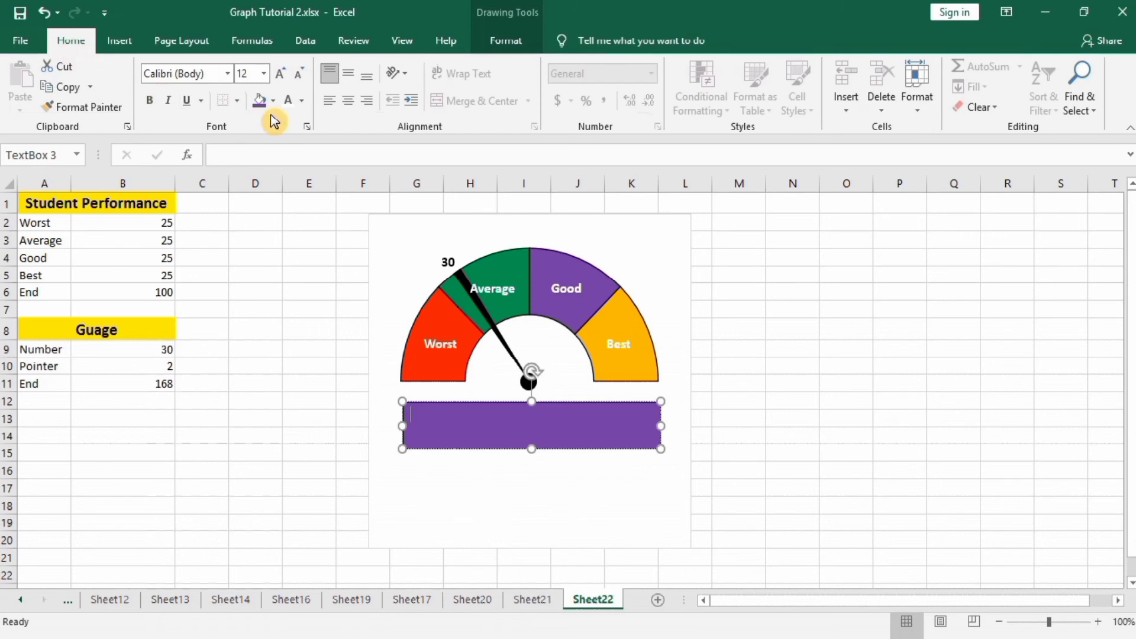
left_click(264, 74)
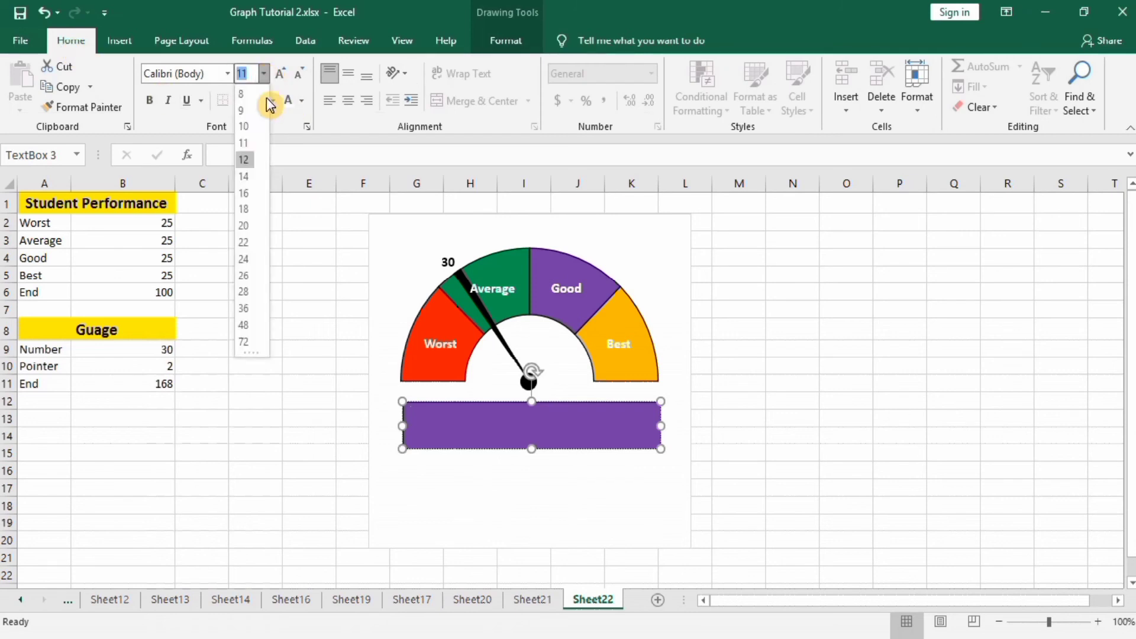
type("18")
key("Return")
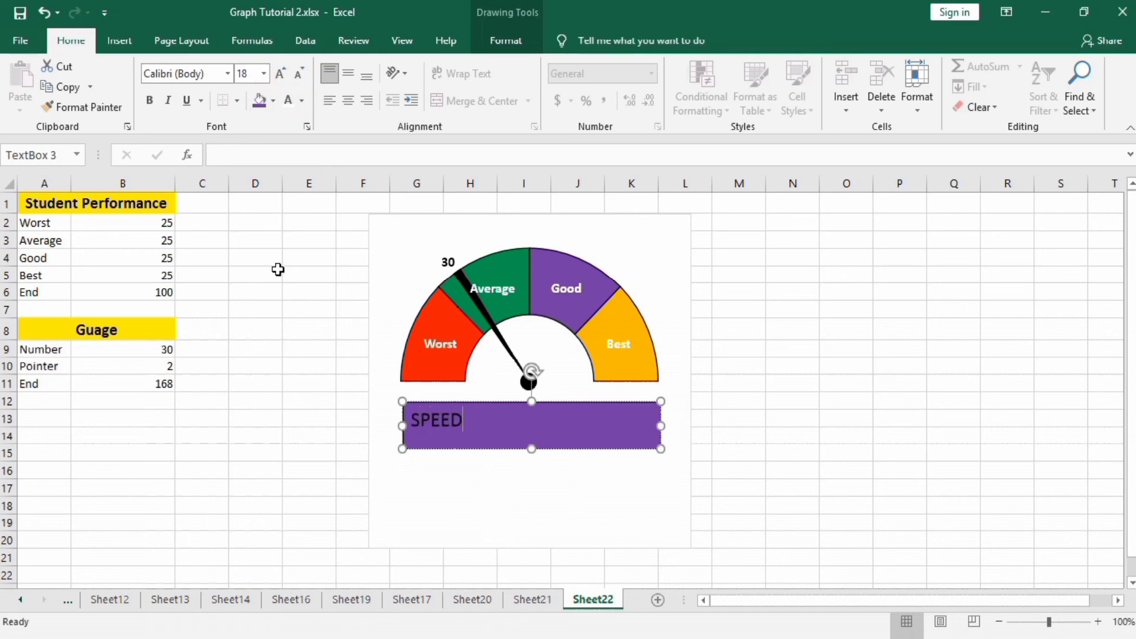
type("ETER CHART")
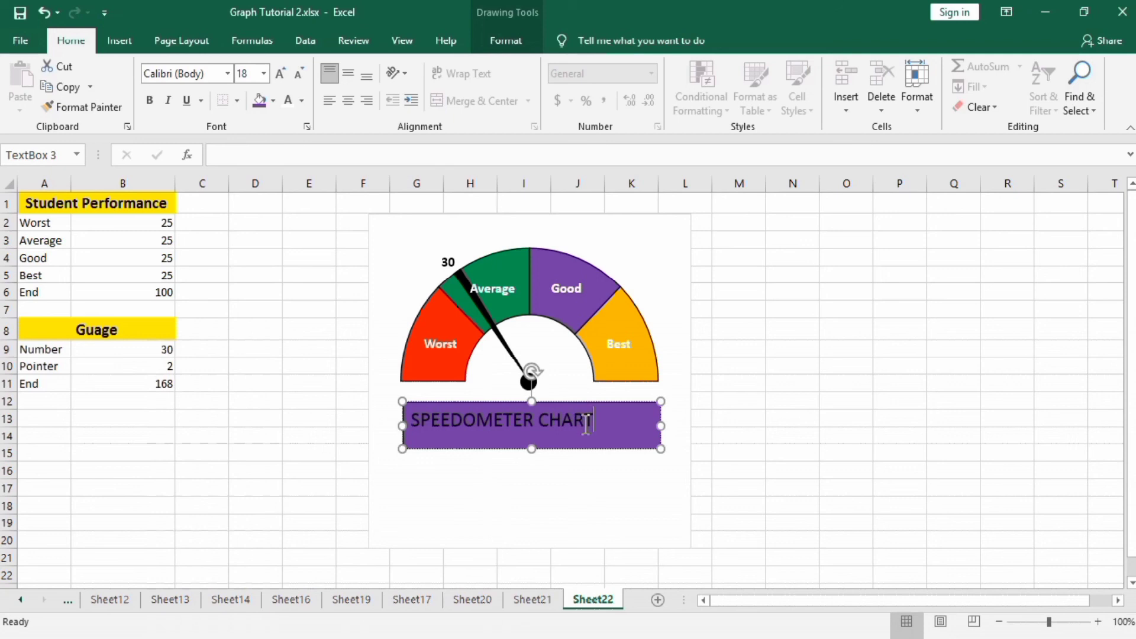
Centre the SPEEDOMETER CHART title both vertically and horizontally in its text box
left_click_drag(597, 422, 414, 421)
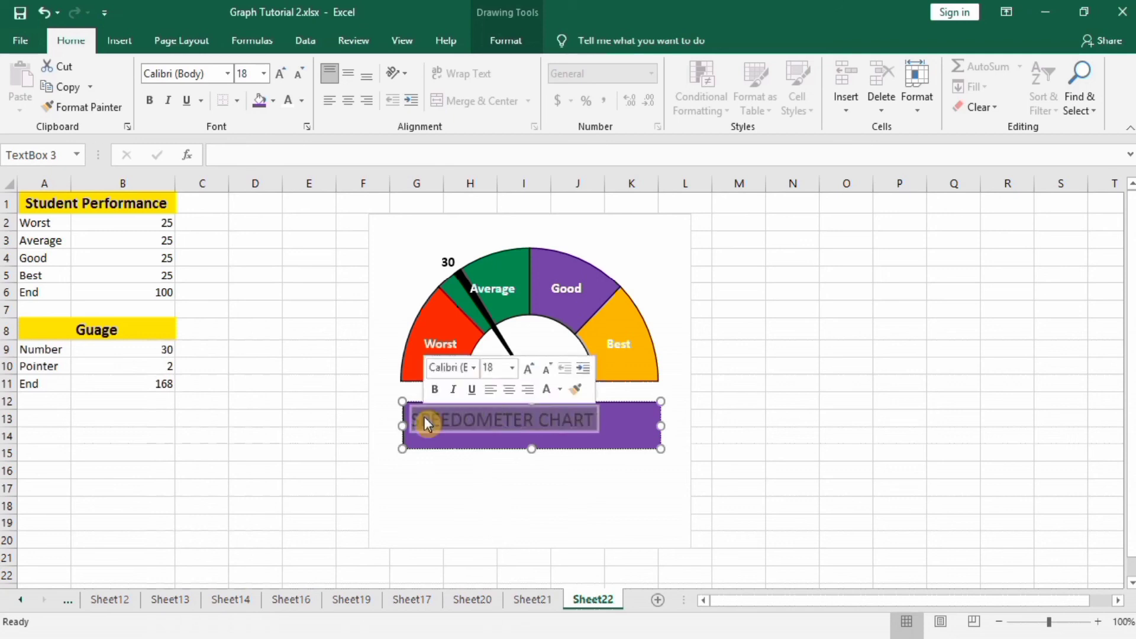
left_click(353, 75)
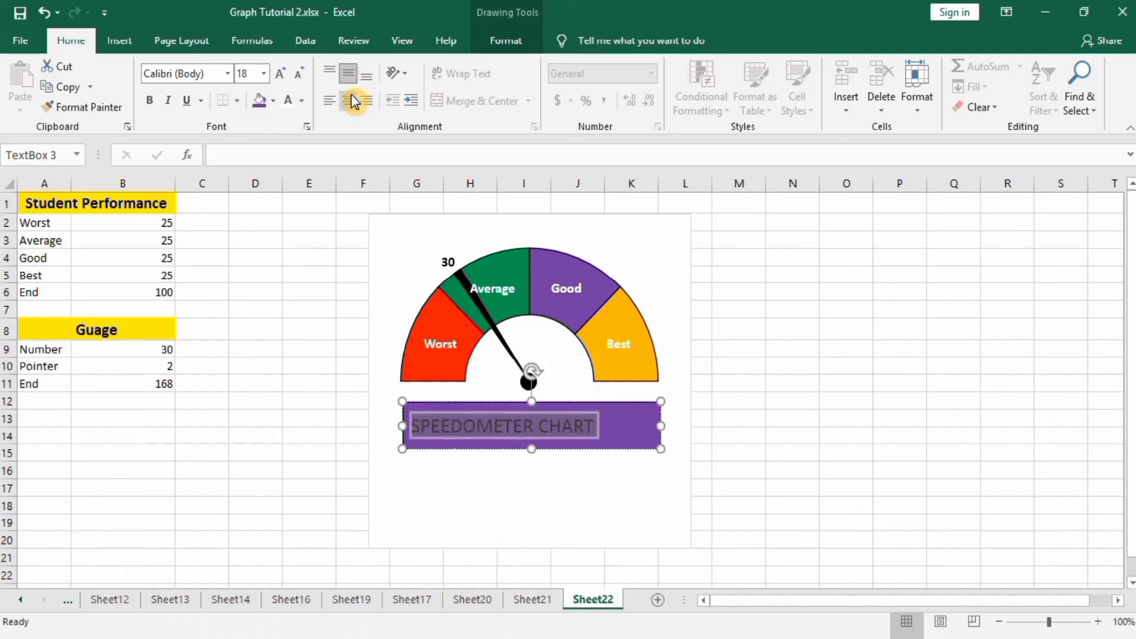
left_click(351, 96)
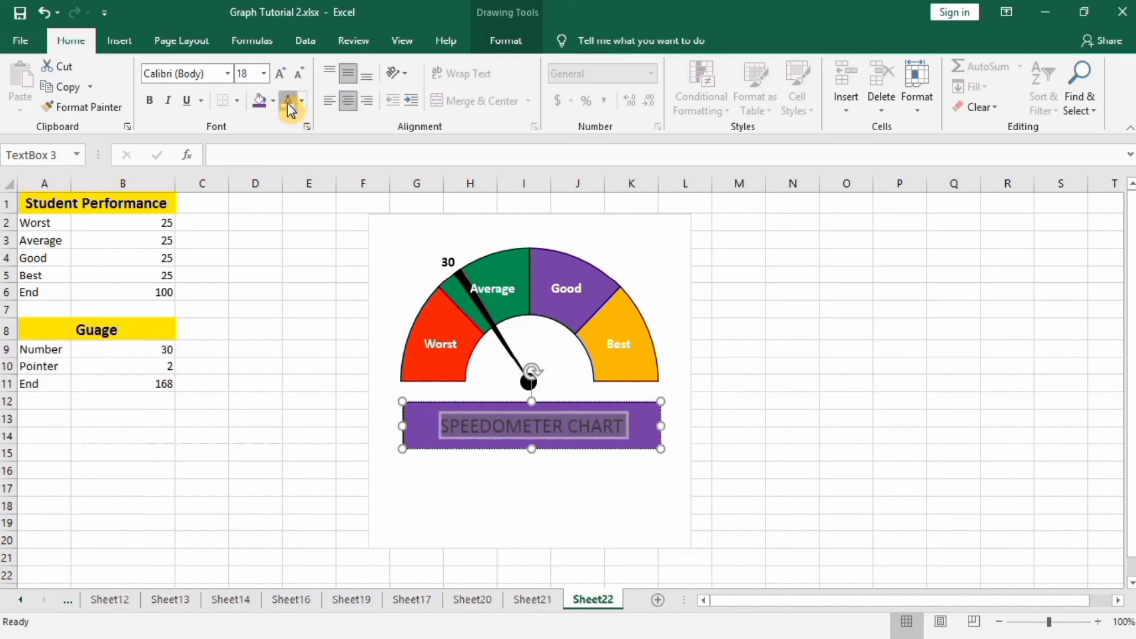